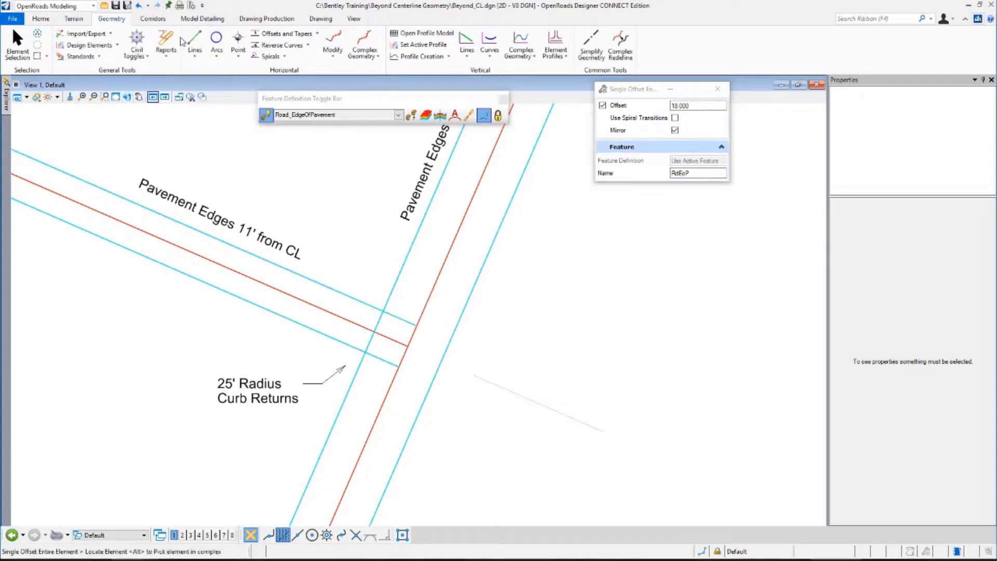
Step: Create a 25' radius Simple Arc between the side road's lower pavement edge and the main road's near edge, with Trim/Extend set to Both
click(214, 61)
mouse_move(238, 135)
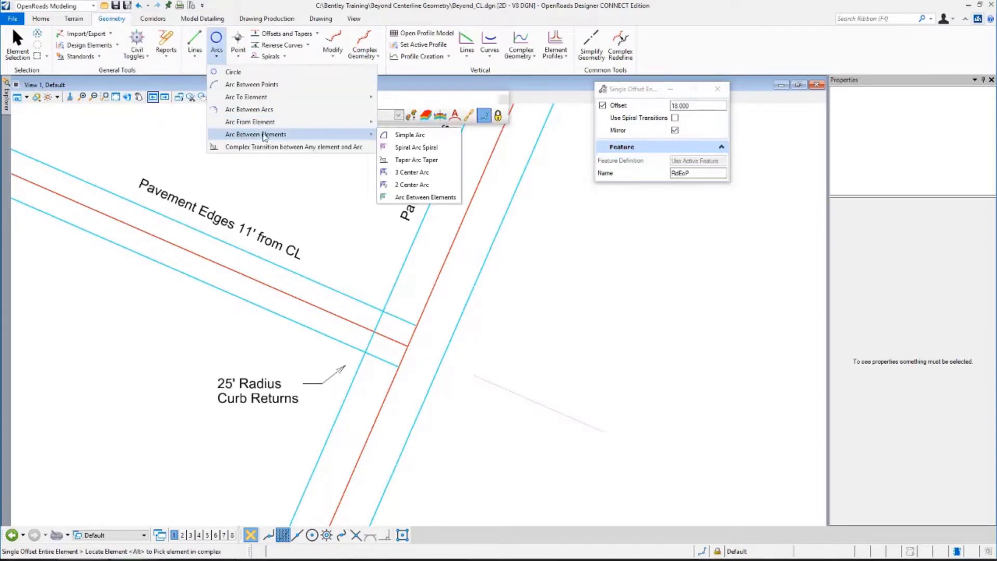
click(414, 136)
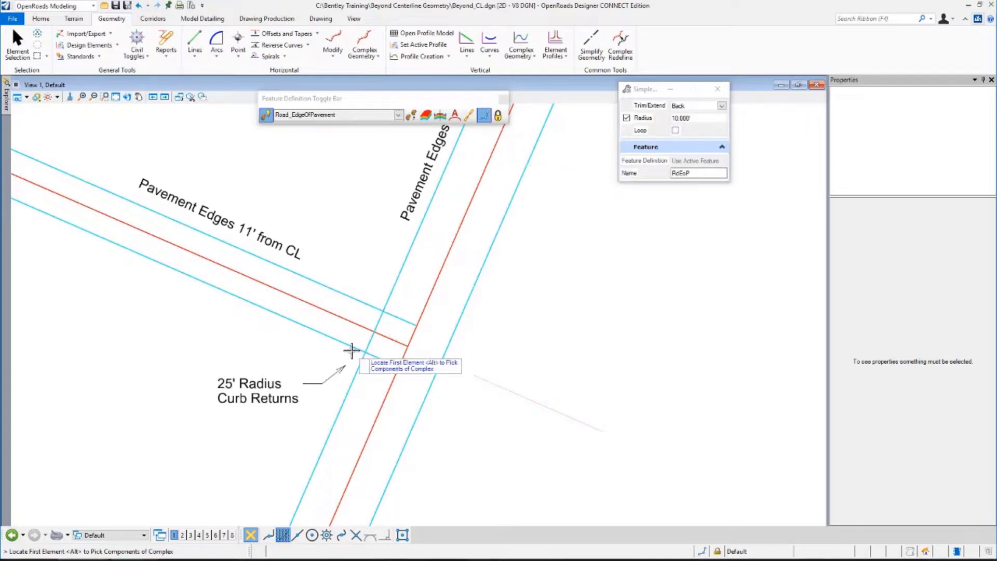
click(332, 341)
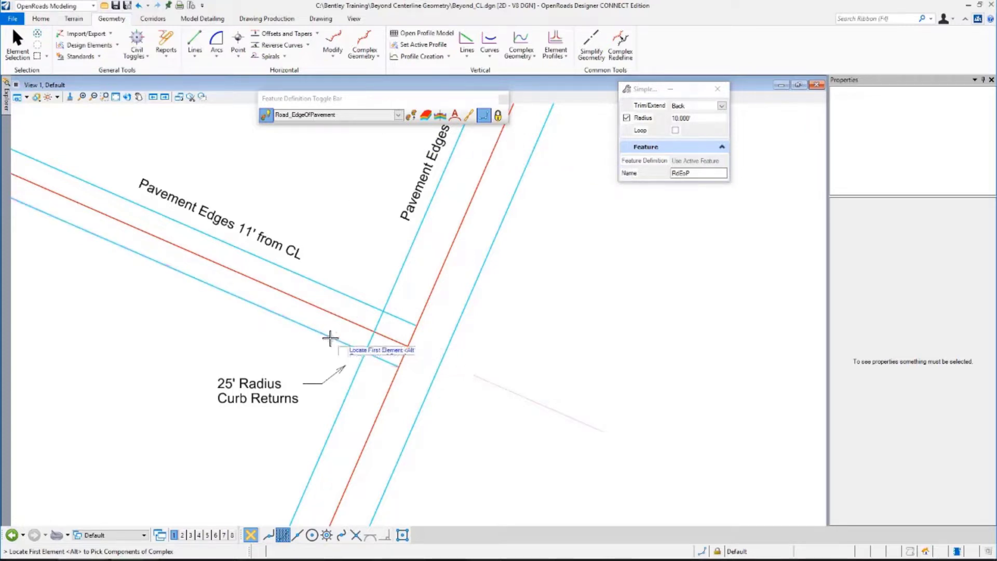
click(336, 410)
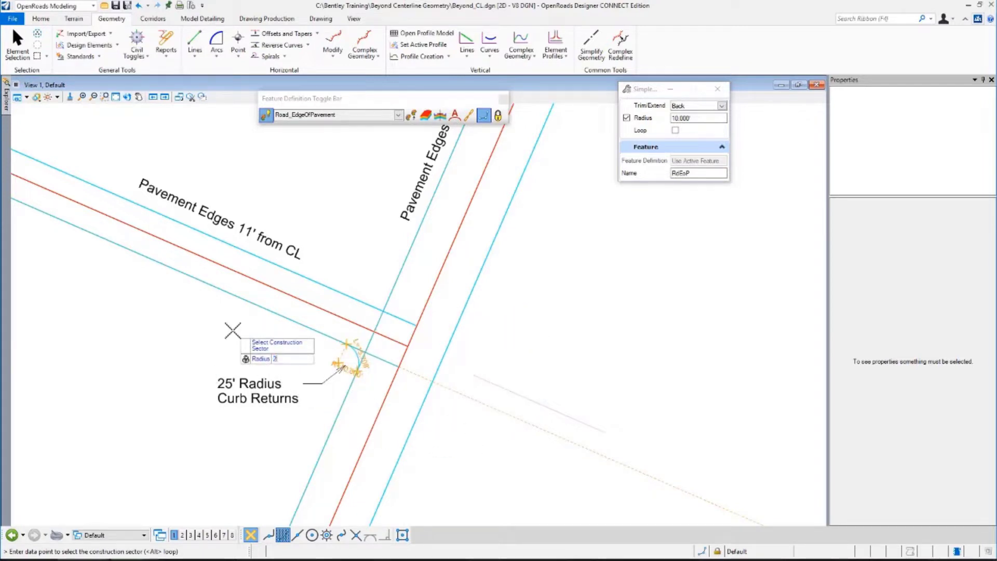
text(25.000')
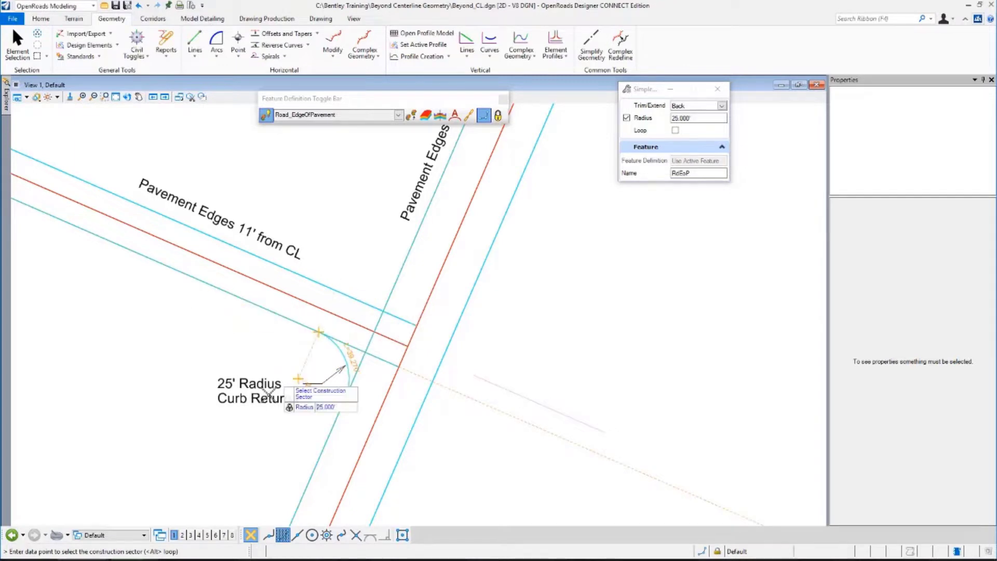
click(266, 398)
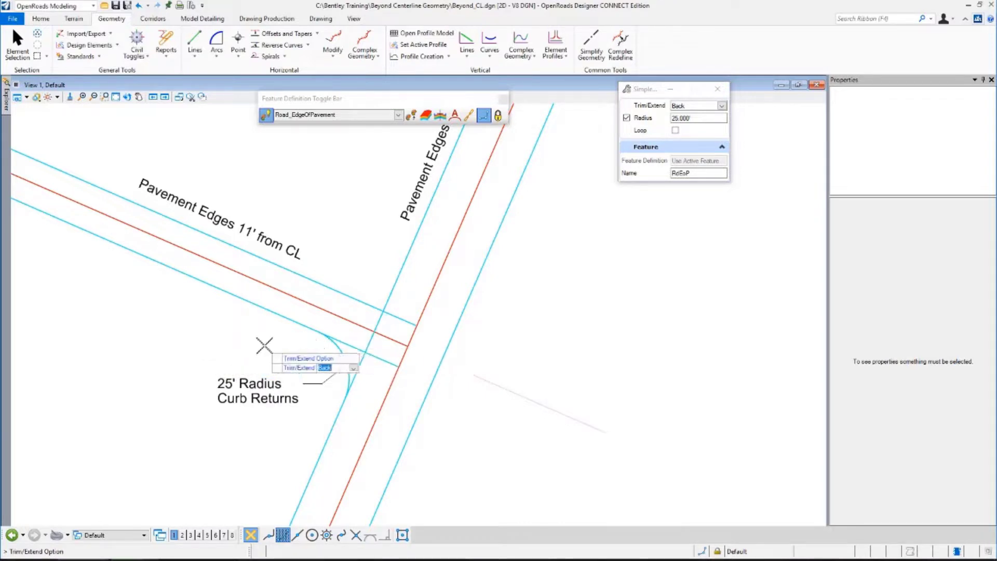
key(Down)
click(264, 346)
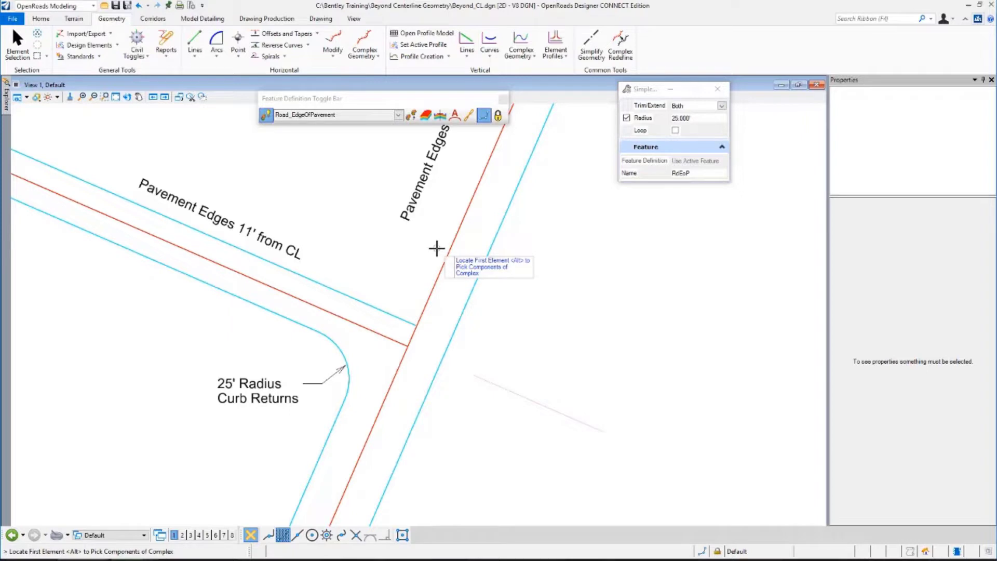
Step: Add the opposite 25' radius curb return between the side road's upper edge and the main road's near edge, trimming both
click(326, 286)
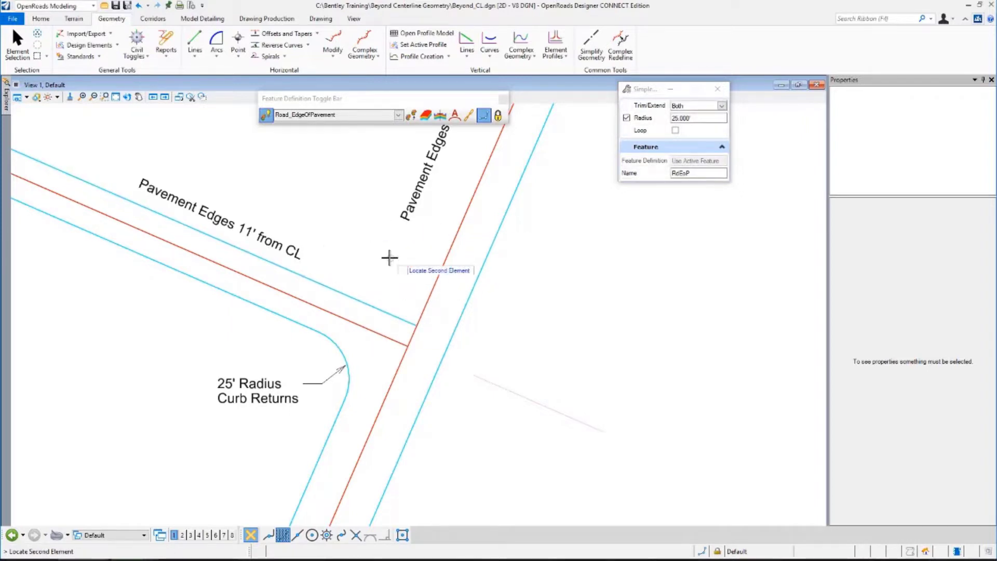
click(403, 261)
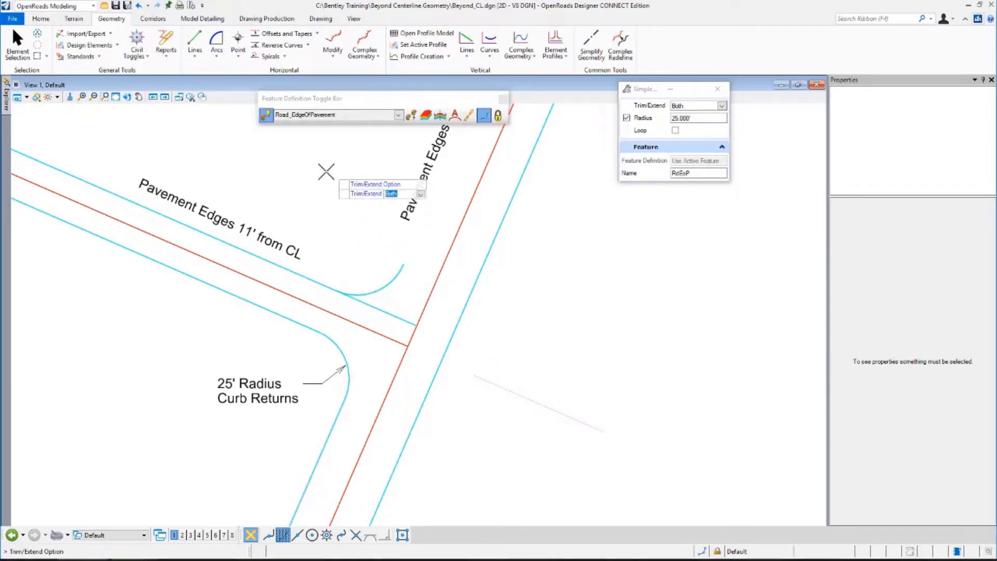
click(297, 168)
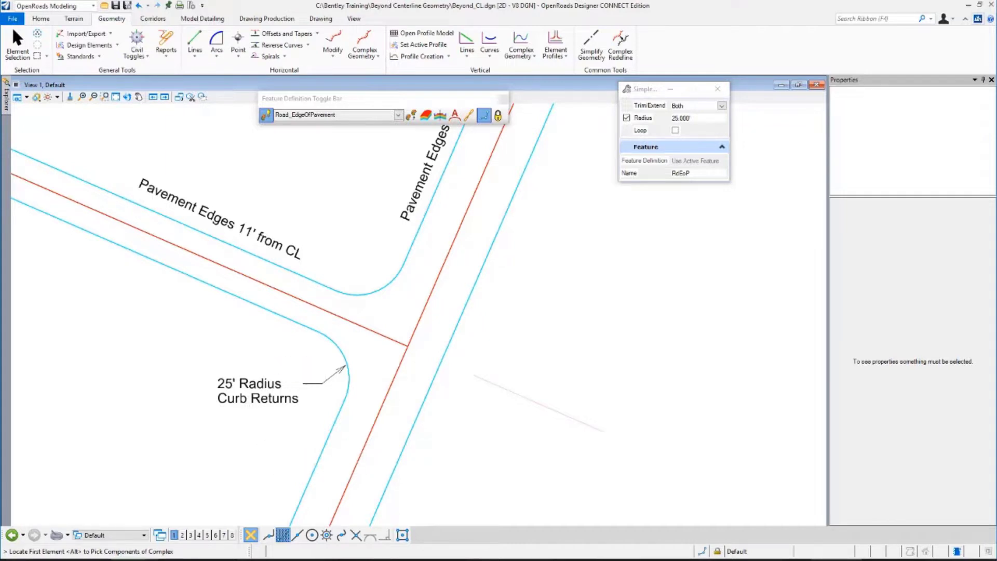
Step: Examine the main road's near pavement edge by selecting its full base line and its trimmed segment below the side road
click(17, 37)
scroll(246, 430, down, 1)
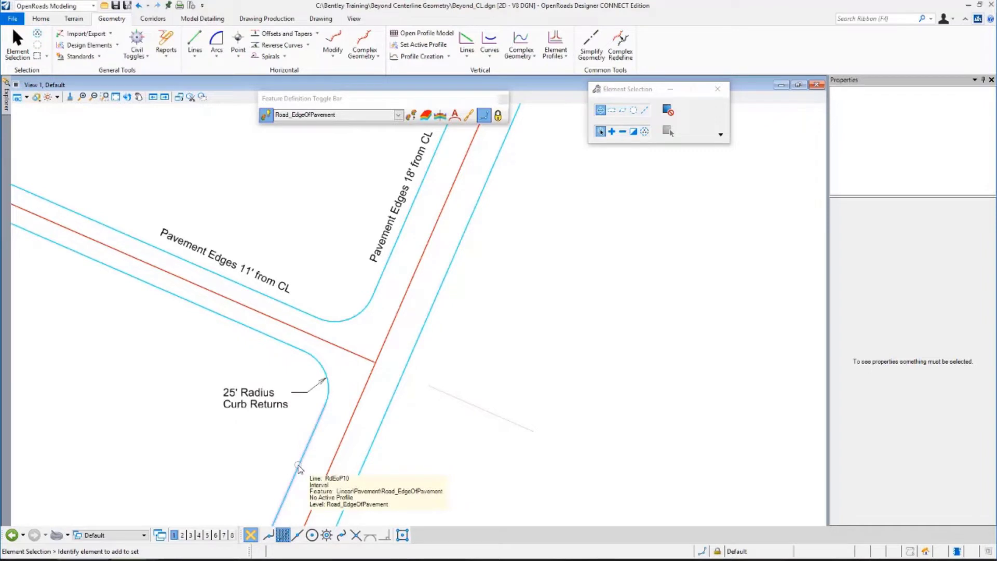
middle_drag(299, 467, 291, 390)
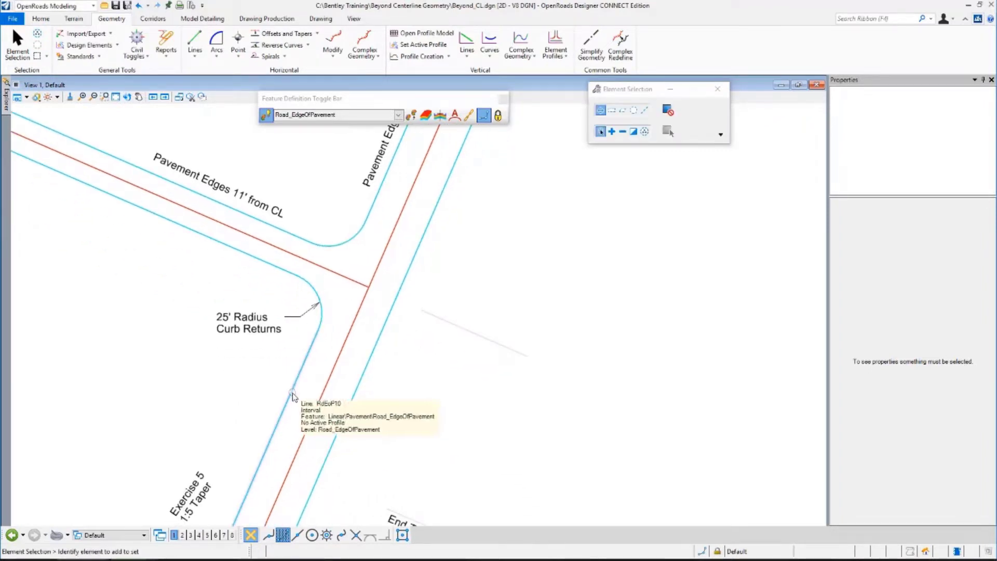
scroll(293, 396, down, 1)
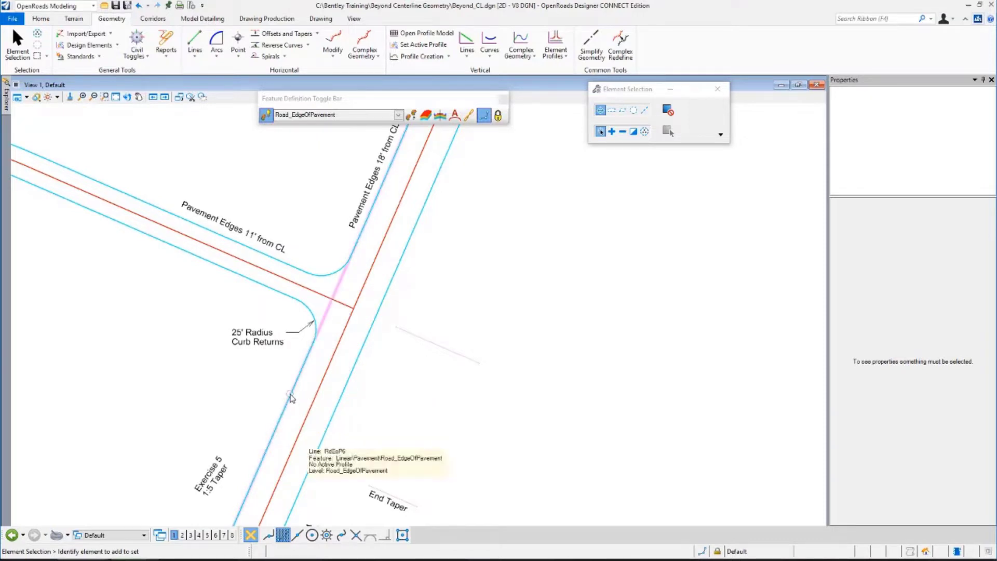
click(291, 398)
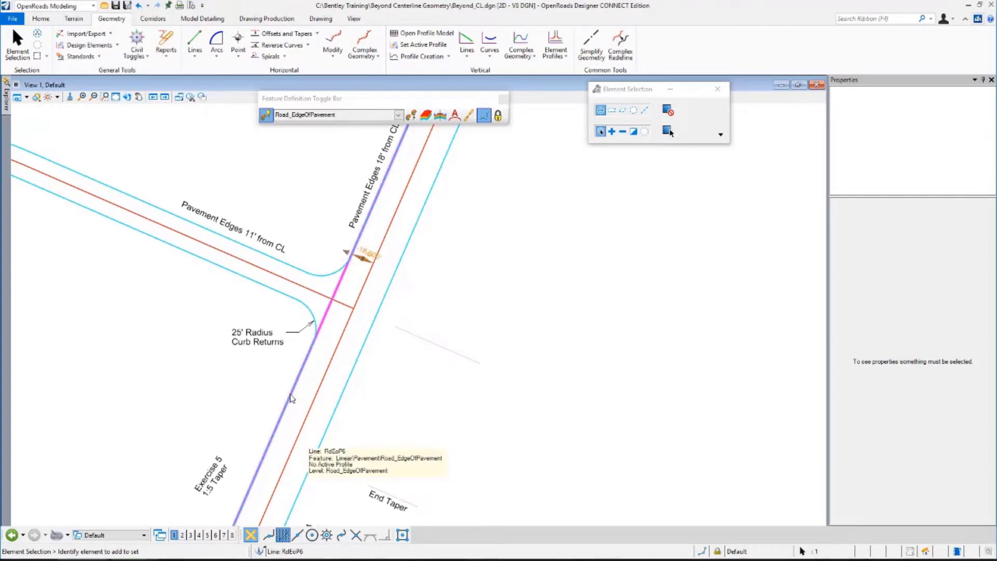
click(244, 387)
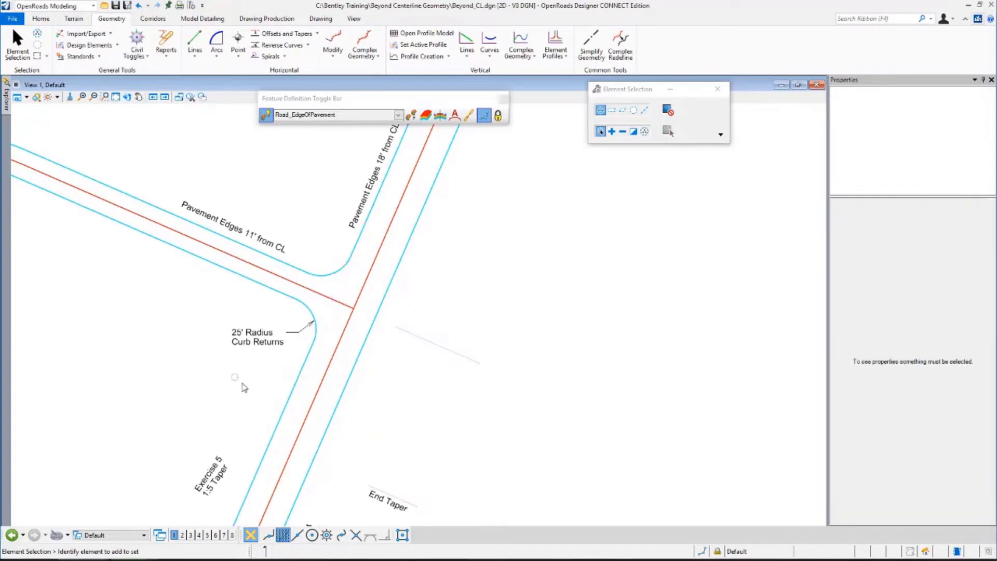
click(283, 421)
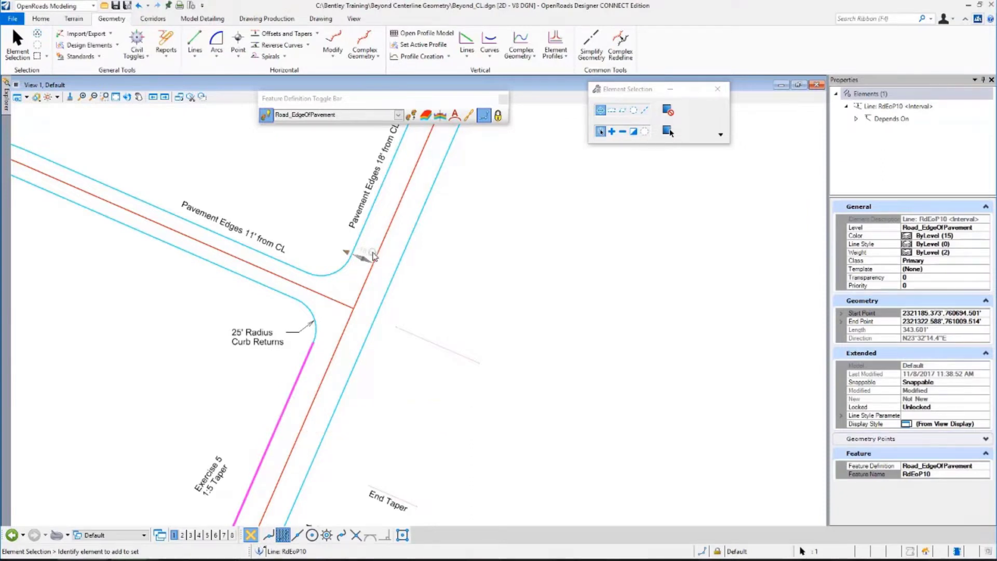
Step: Select the base line of the main road's near pavement edge and set its offset from the centerline to -36
click(293, 405)
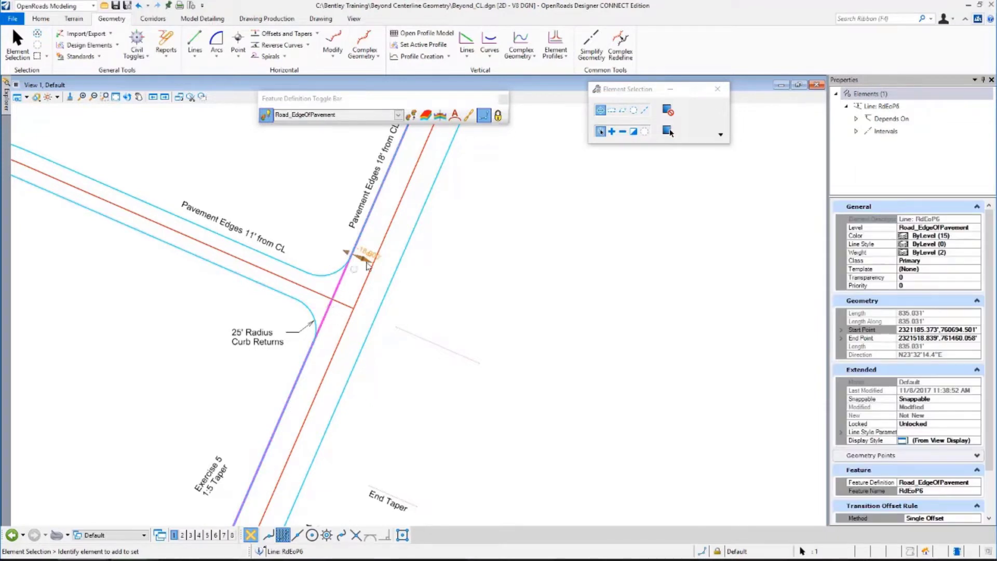
click(366, 256)
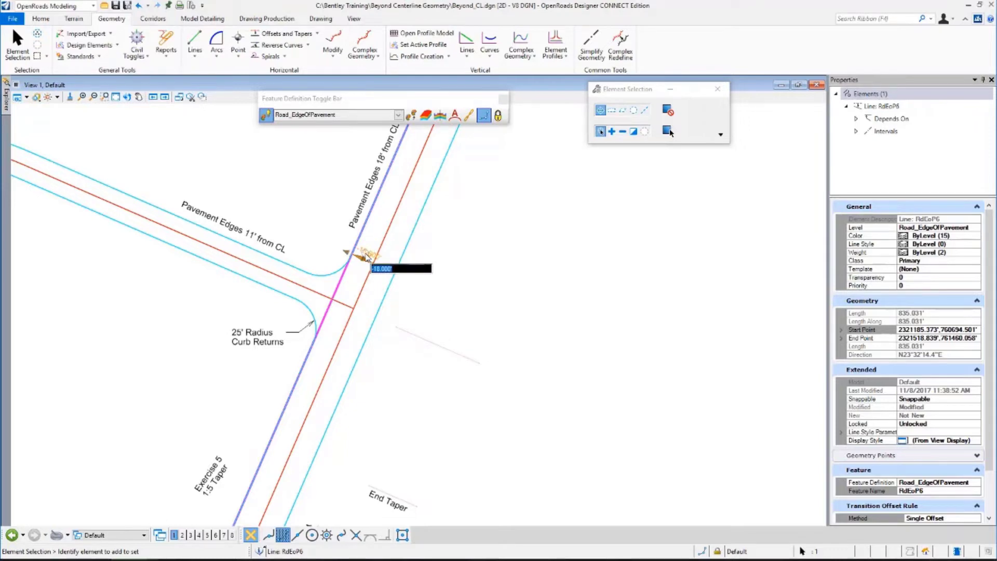
text(-36)
key(Return)
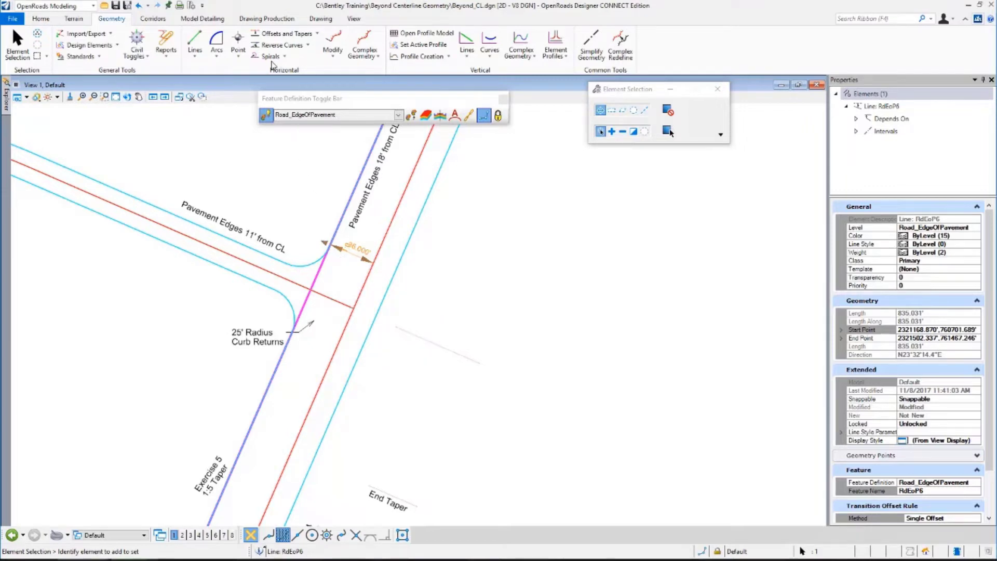
Step: Restore the near pavement edge's offset from the centerline to -18 and clear the selection
click(142, 6)
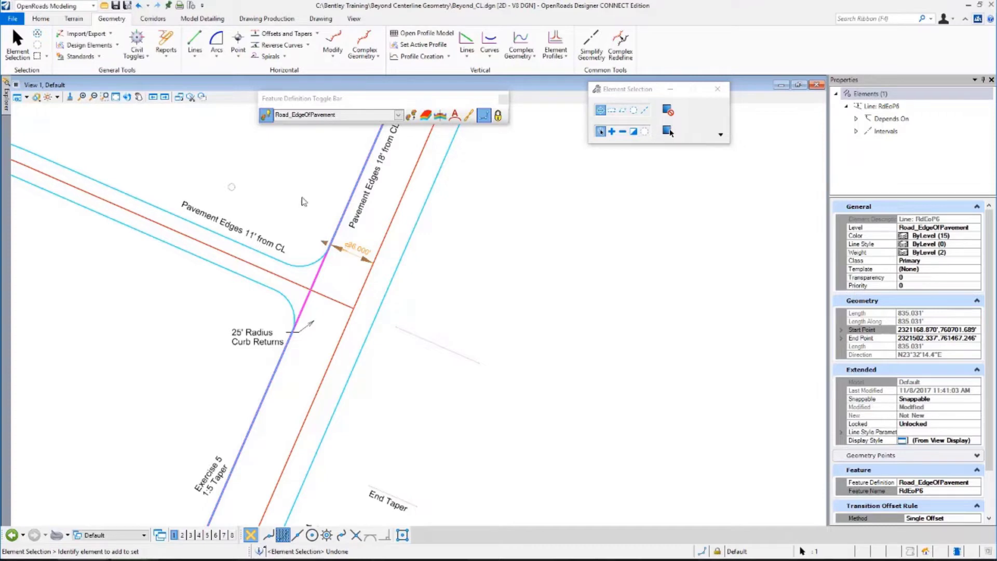
click(366, 252)
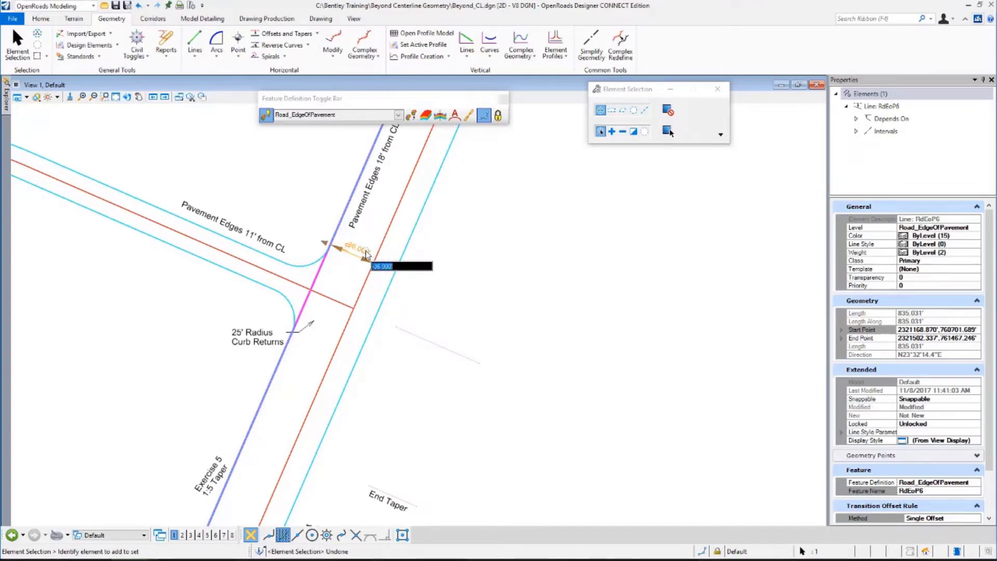
key(BackSpace)
text(-18)
key(Return)
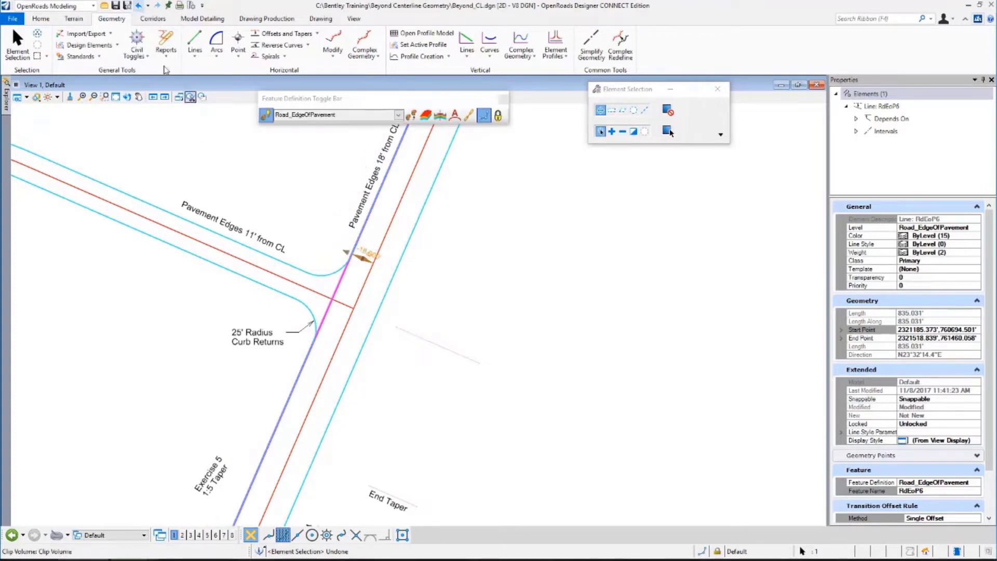
click(279, 183)
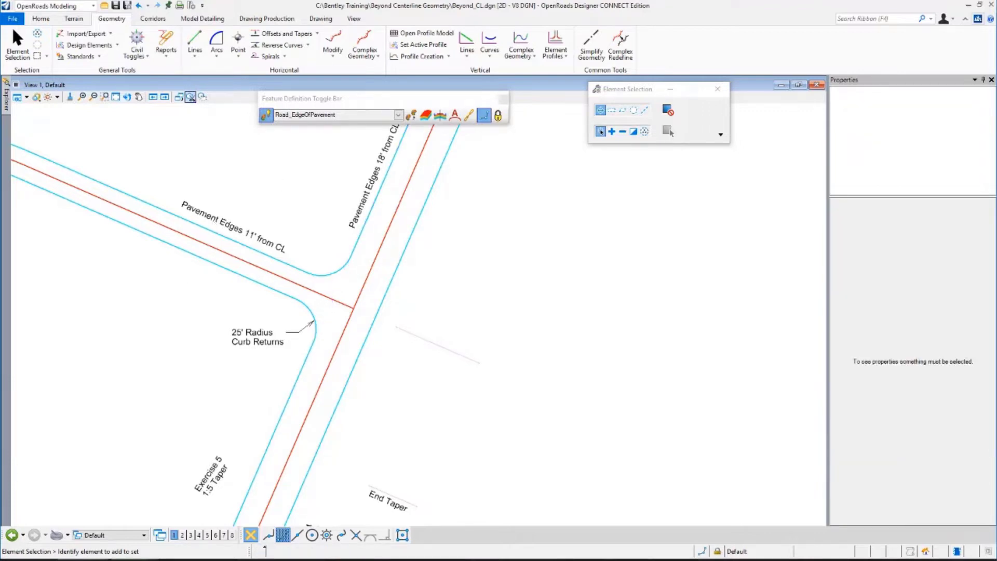
Step: Begin a Variable Offset Taper from the main road's far pavement edge, with end distance unlocked and a 0.000 start offset at the End Taper line
scroll(81, 265, down, 2)
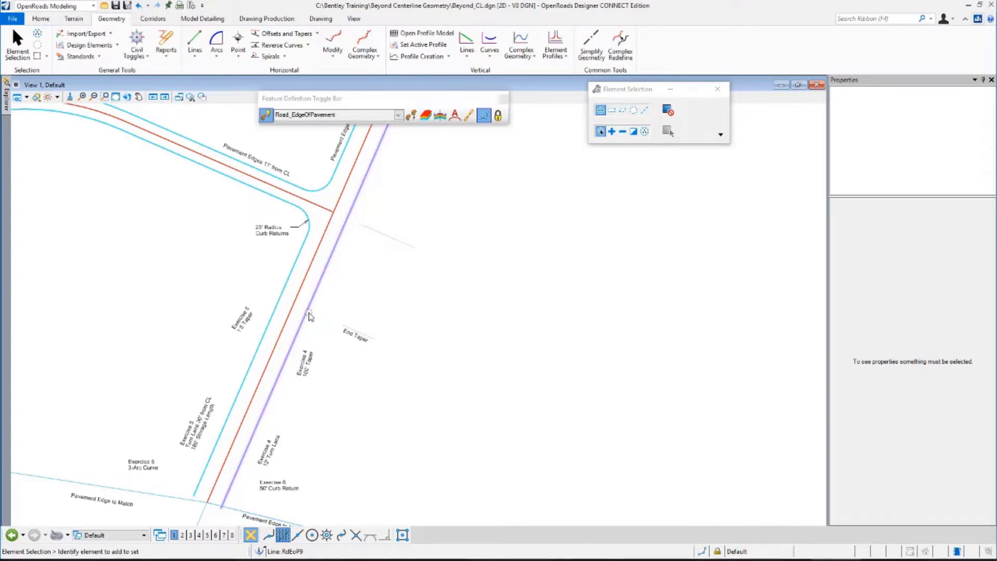
click(359, 335)
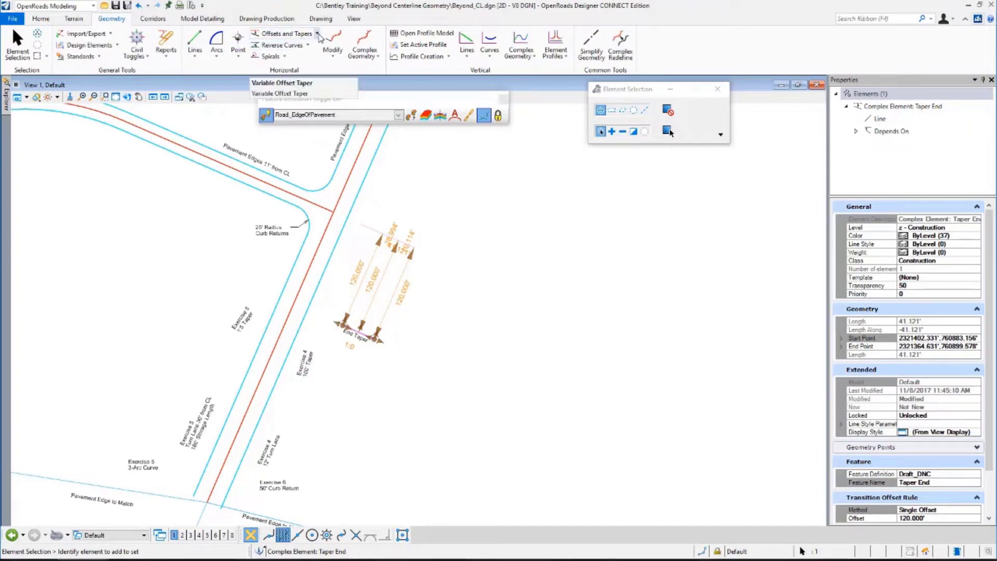
click(317, 35)
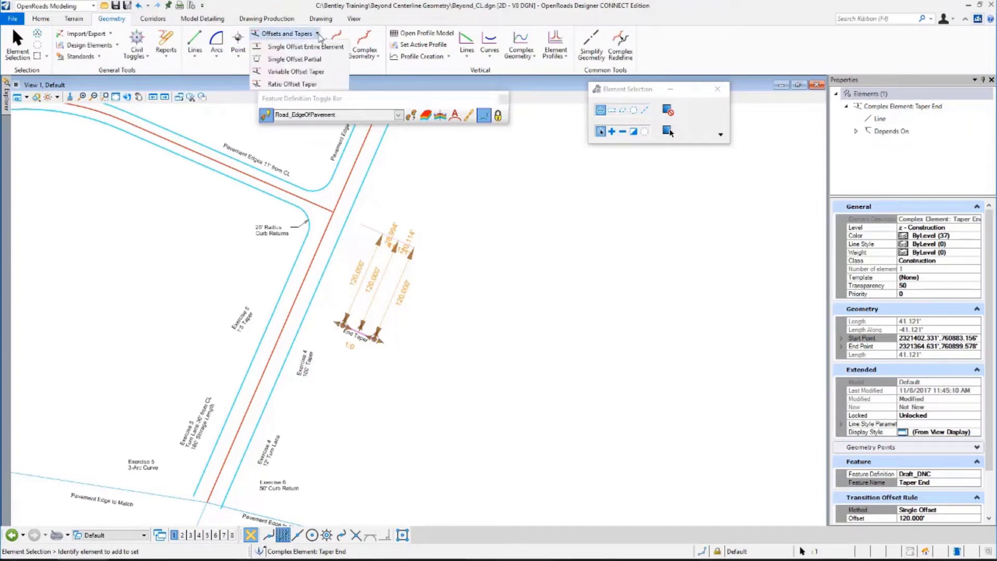
click(314, 71)
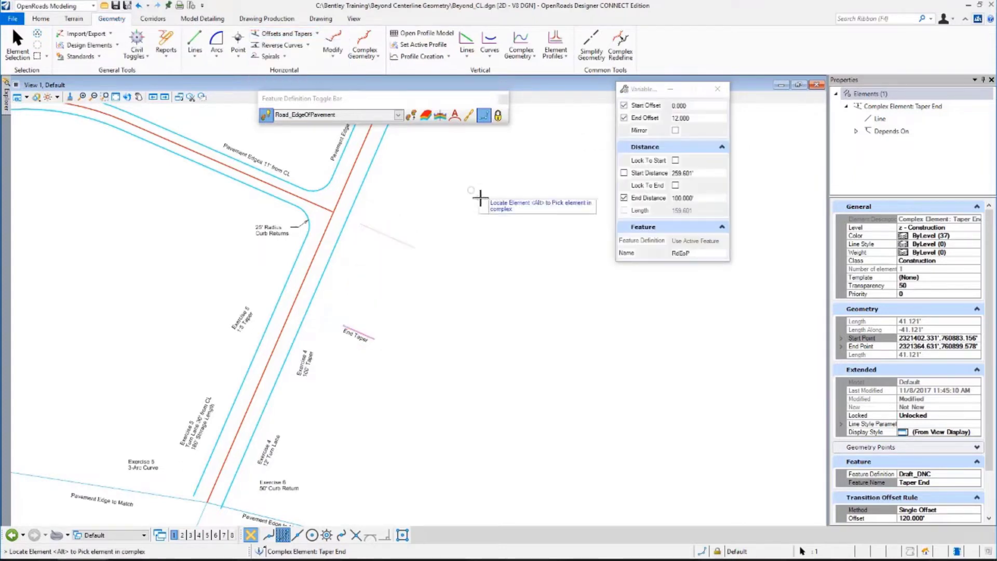
click(624, 199)
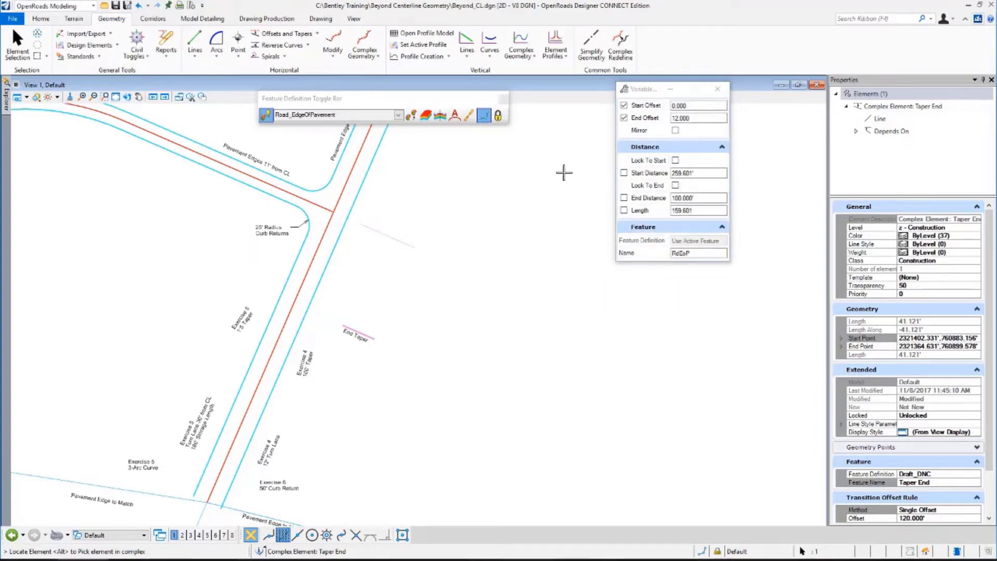
click(272, 385)
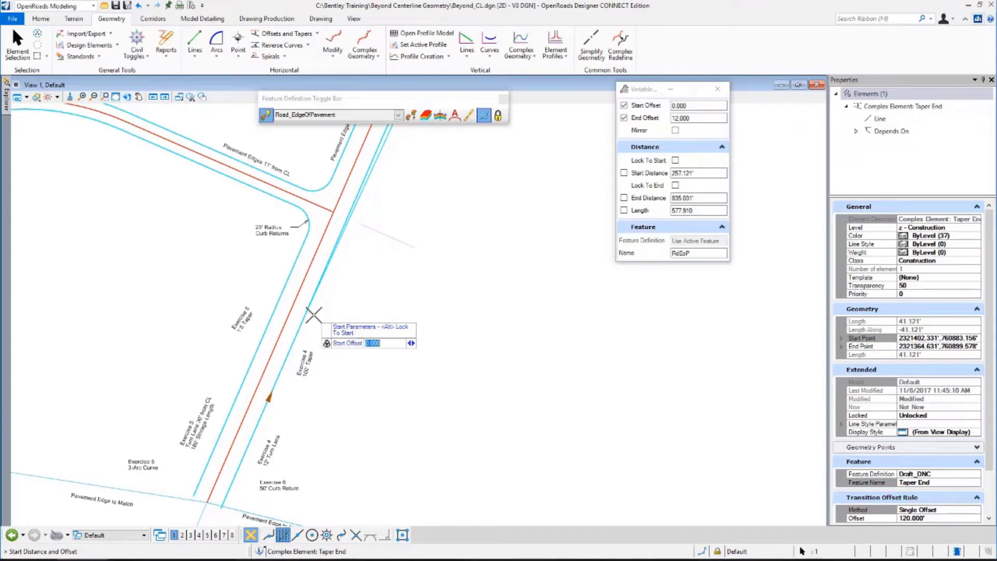
click(335, 338)
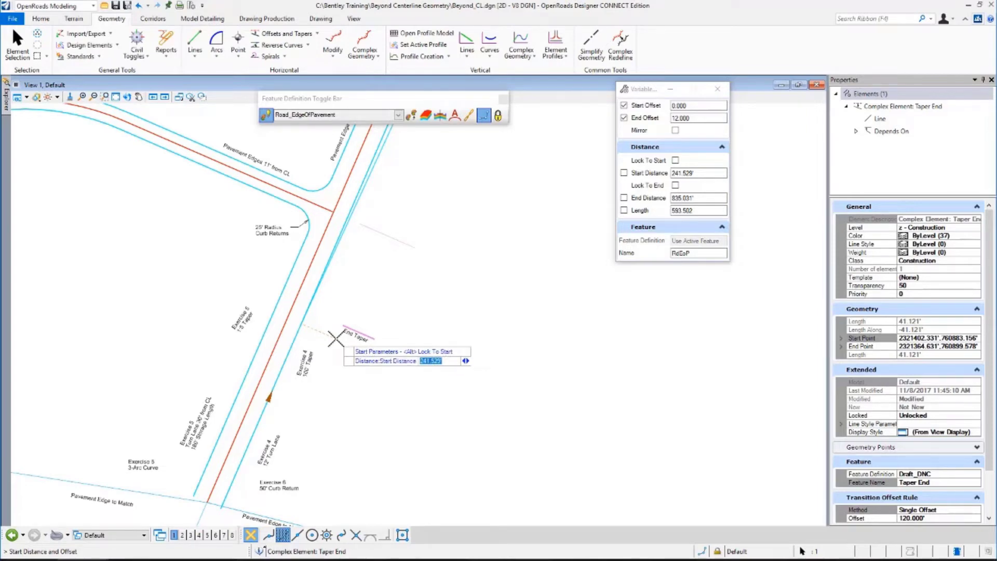
click(335, 338)
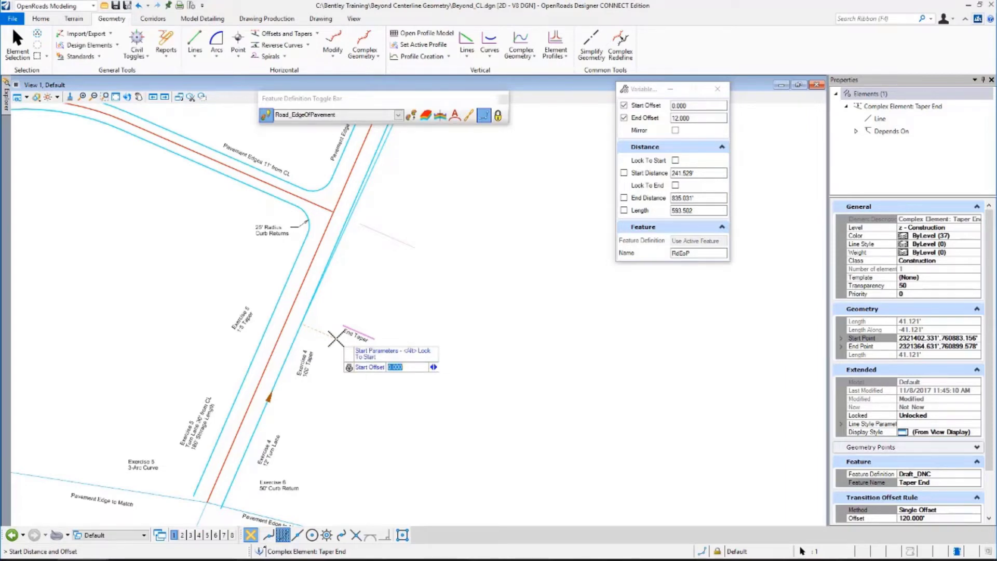
key(Right)
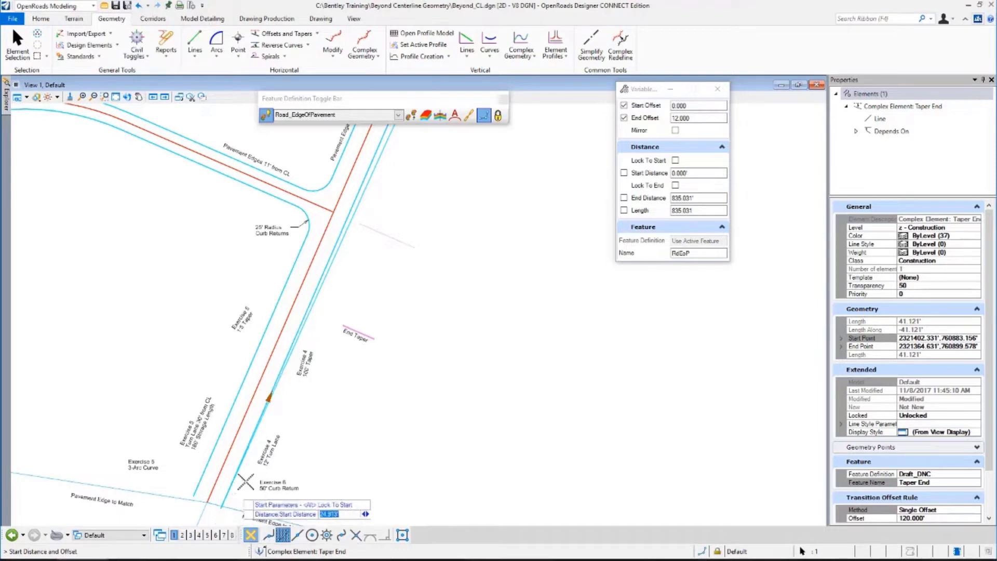
click(342, 325)
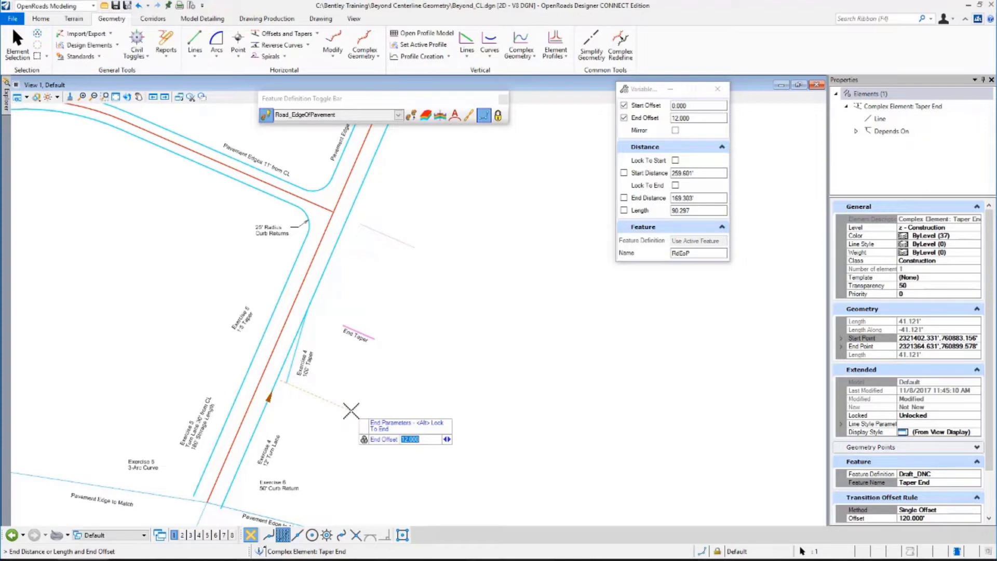
Step: Complete the Variable Offset Taper with a 100.000 length and a 12.000 end offset, without mirroring
key(Right)
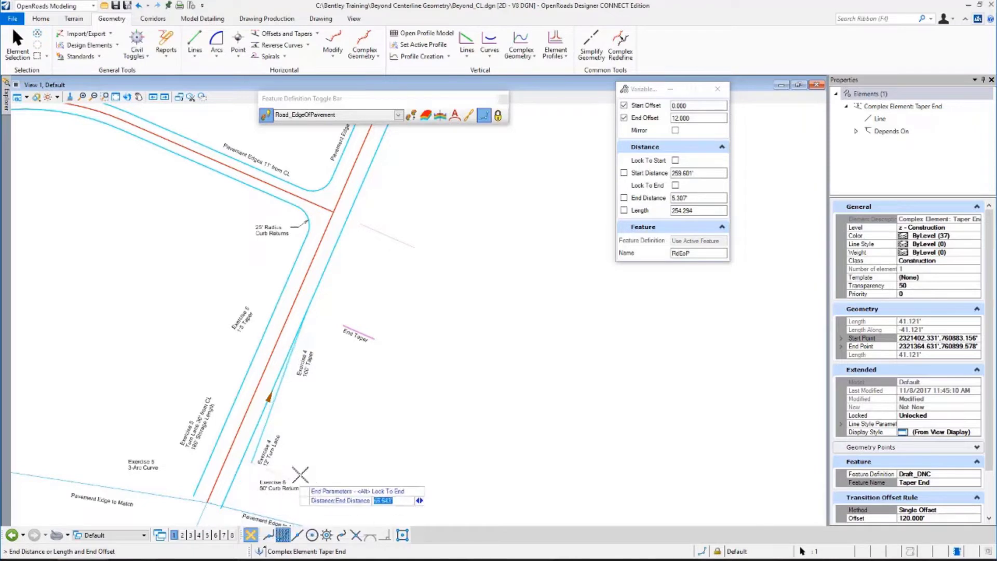
key(Right)
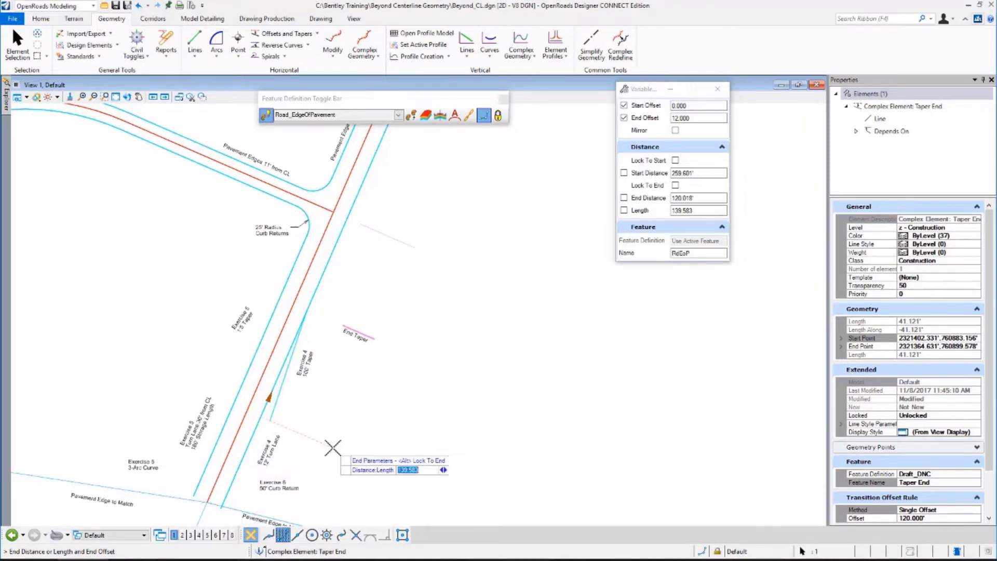
key(BackSpace)
key(Return)
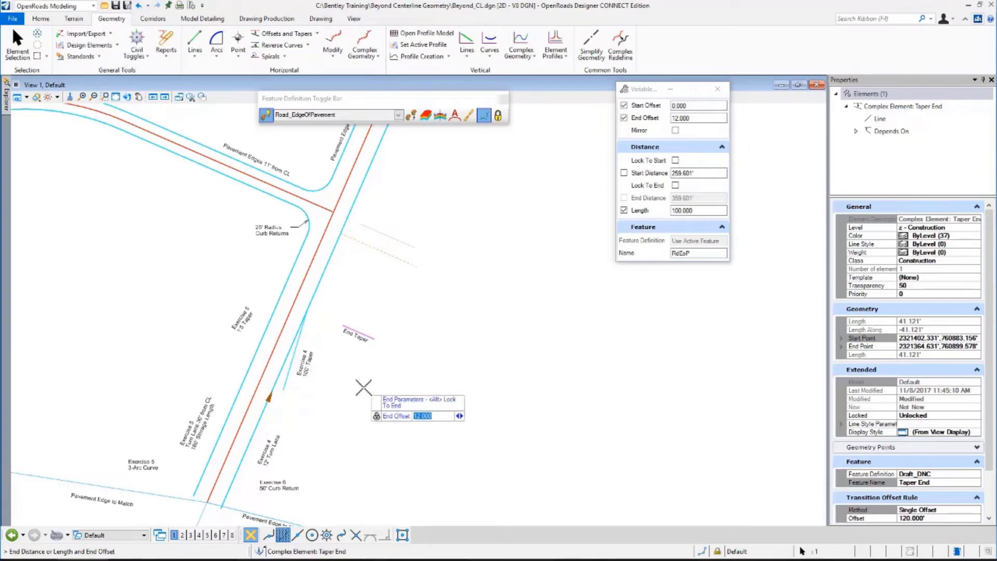
click(371, 422)
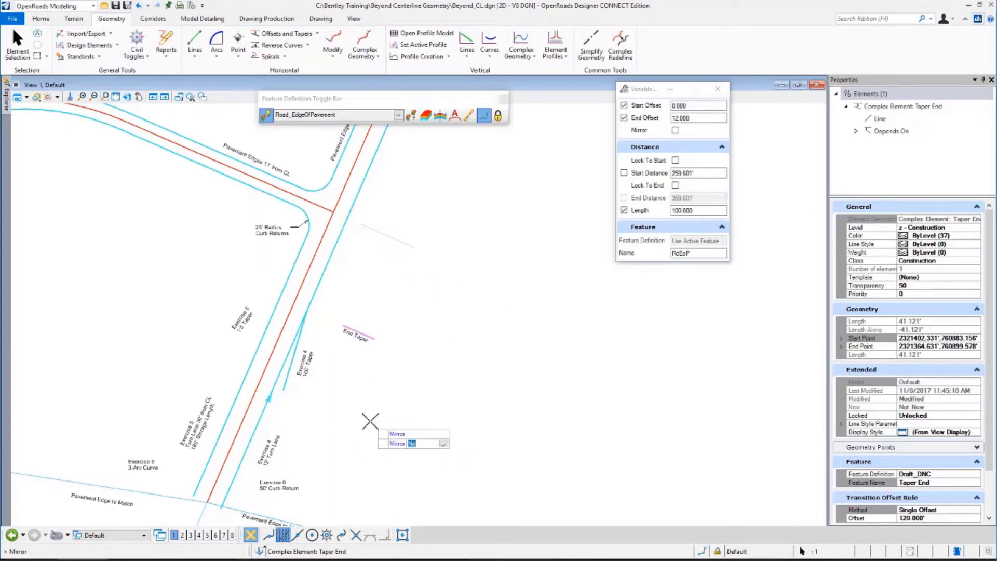
click(371, 421)
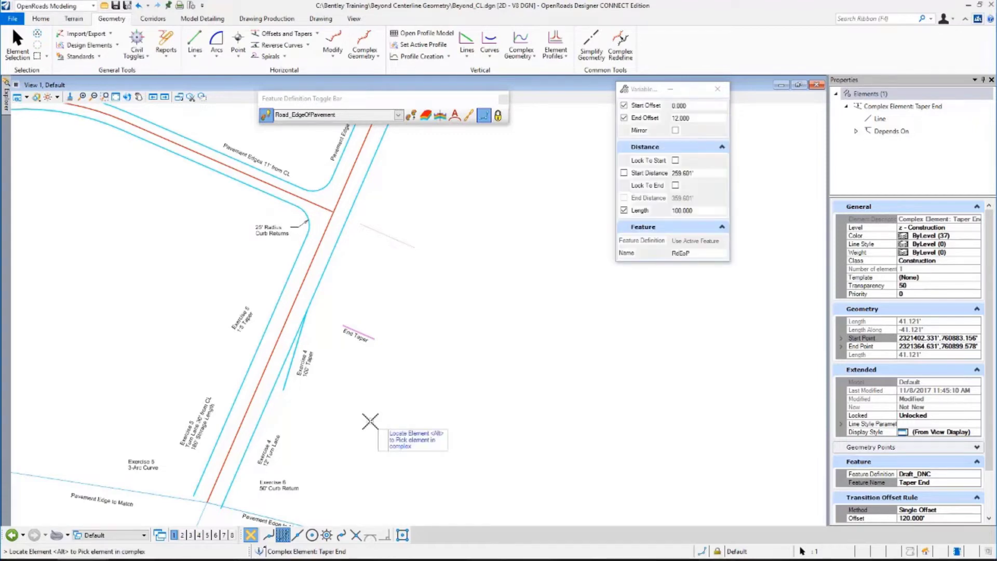
right_click(345, 363)
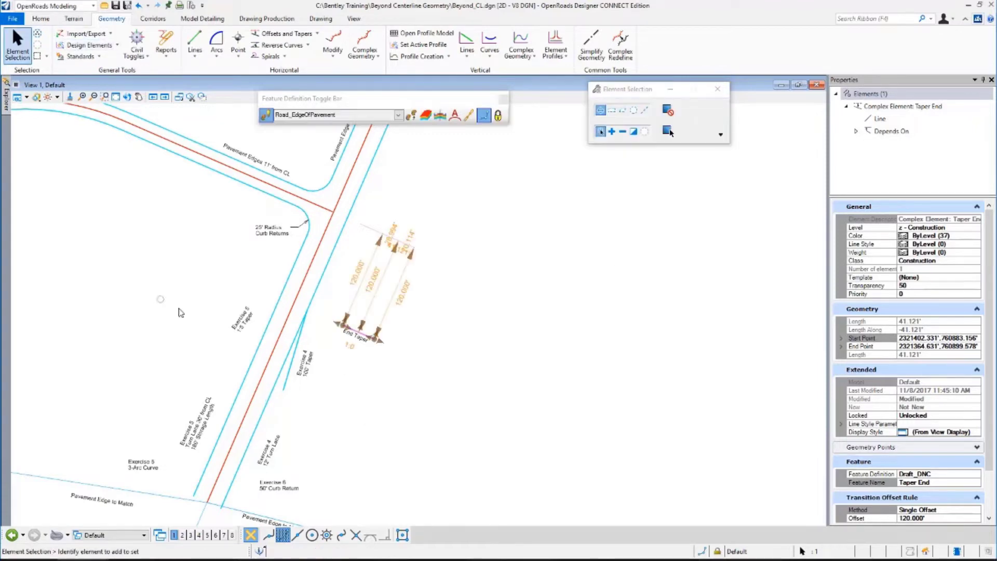
Step: Select the new taper for inspection and move the End Taper line to an offset of about 63' from its base line
click(289, 372)
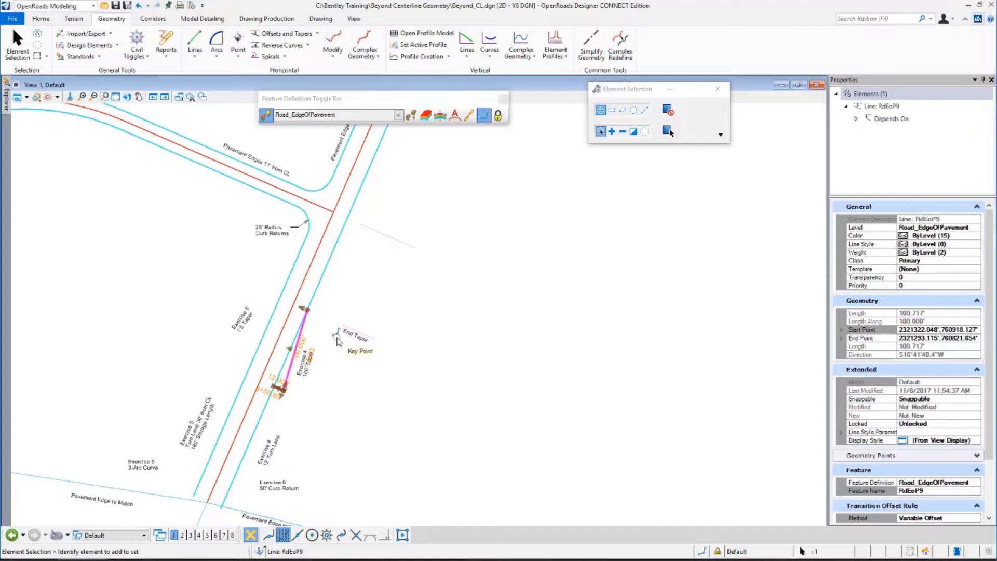
click(366, 334)
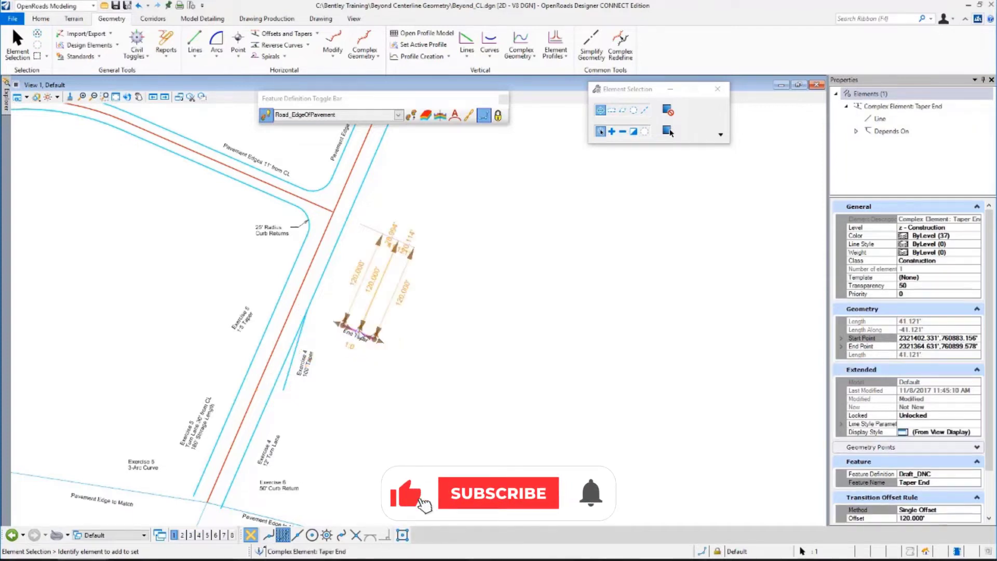
click(359, 332)
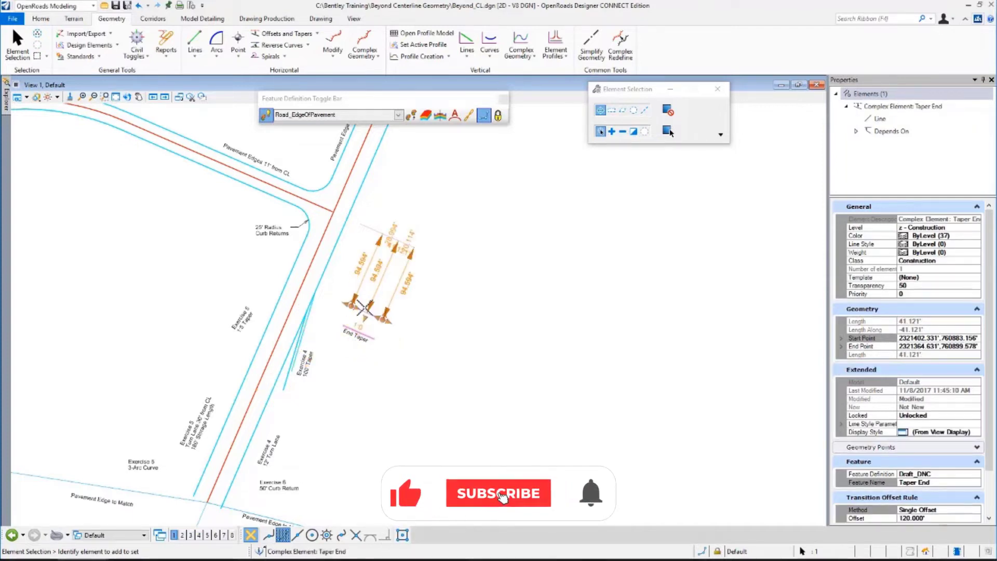
click(374, 283)
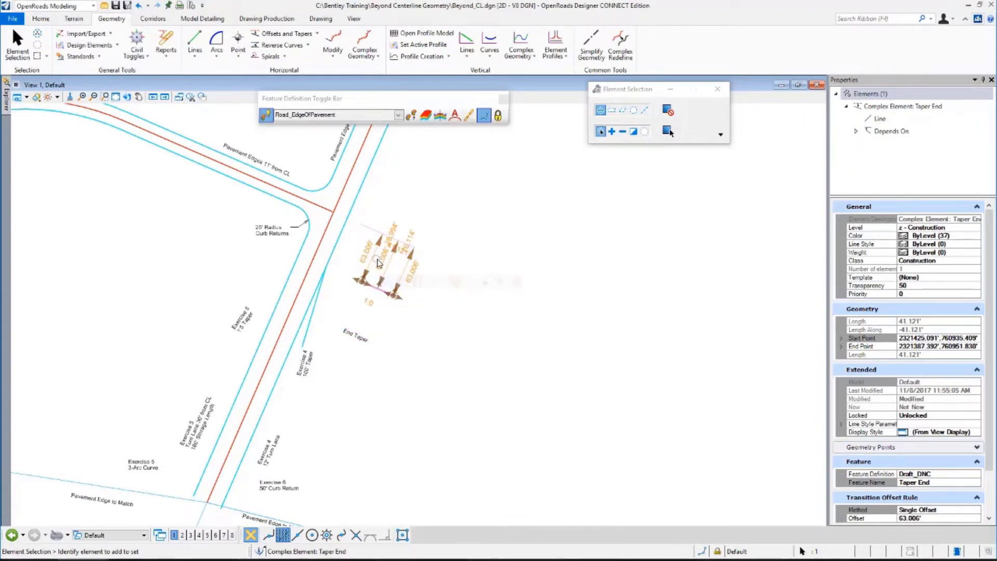
Step: Set the End Taper line's offset from its base line to 140' and clear the selection
click(383, 263)
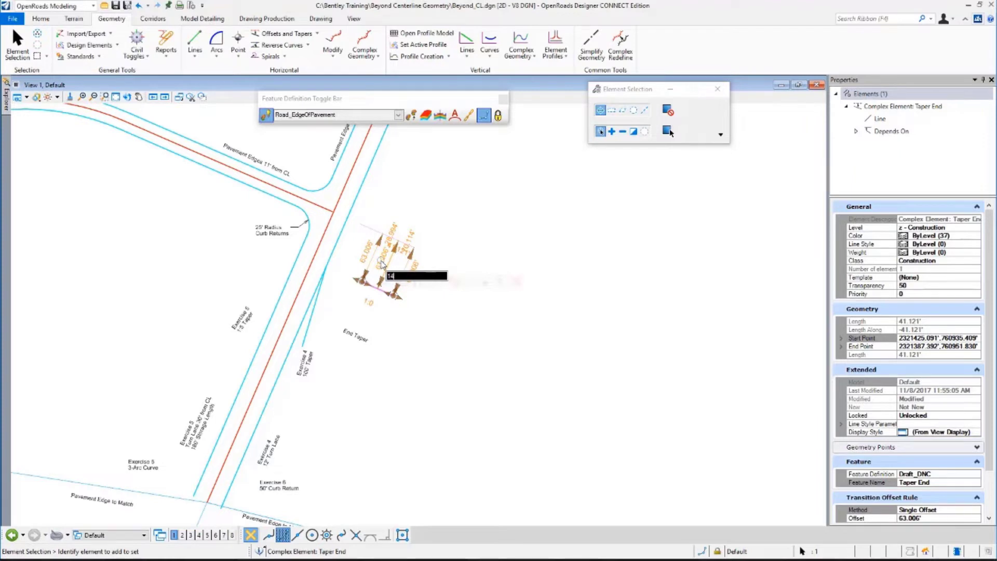
key(Return)
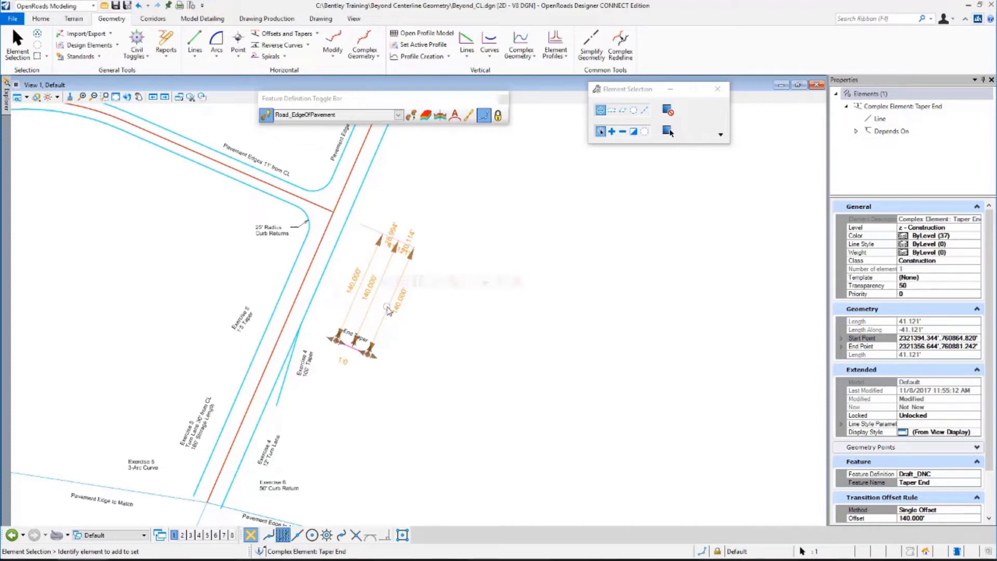
click(385, 390)
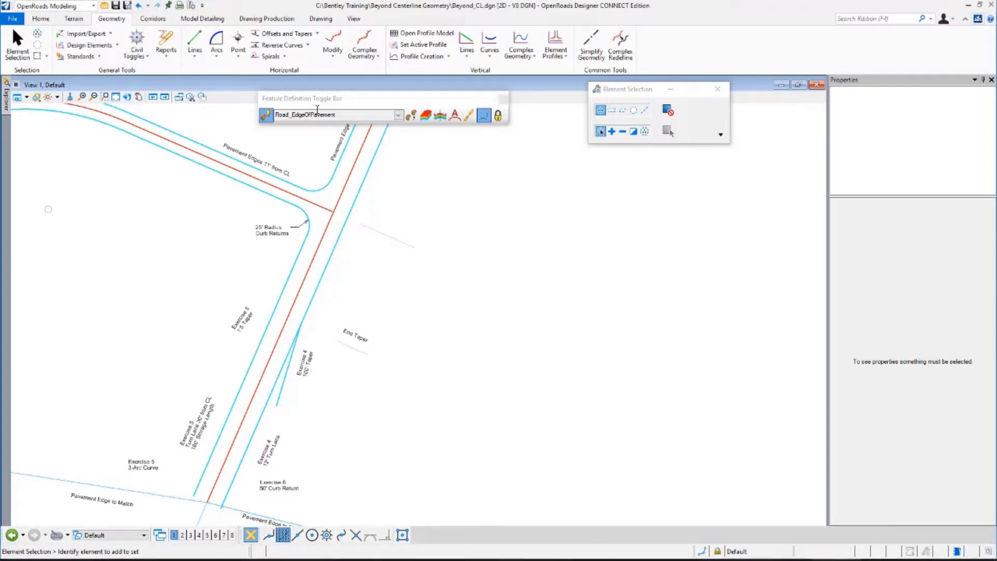
click(283, 33)
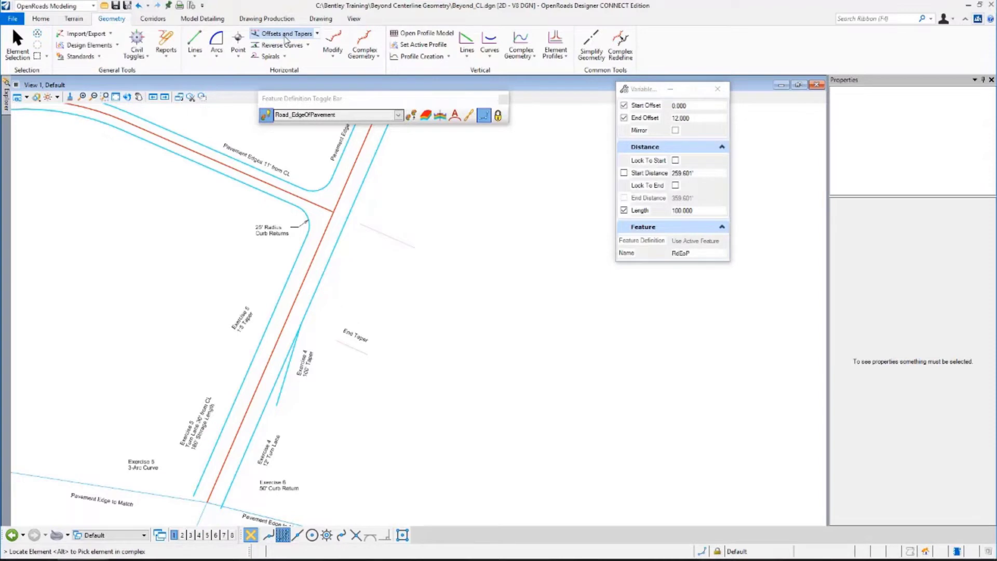
click(317, 34)
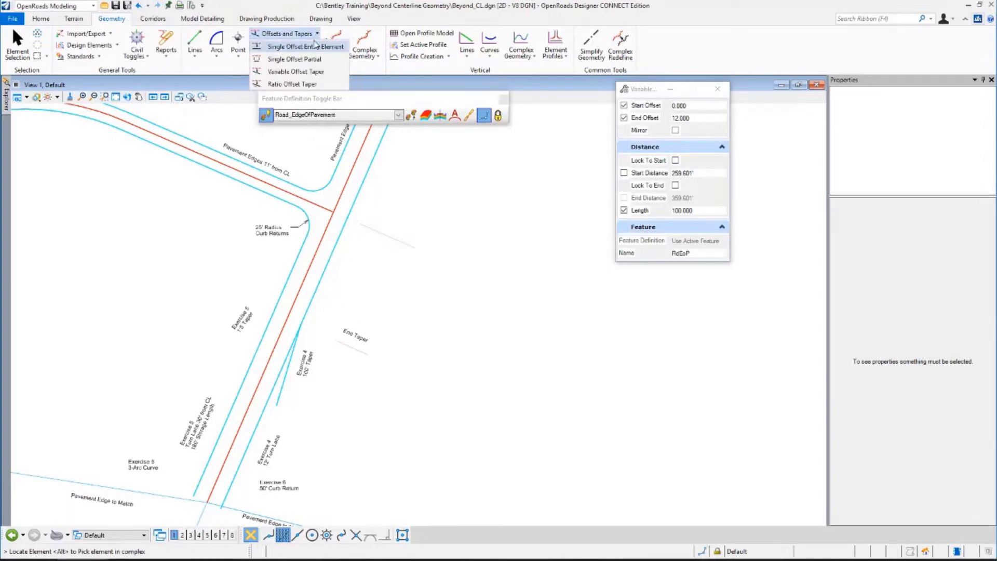
click(306, 46)
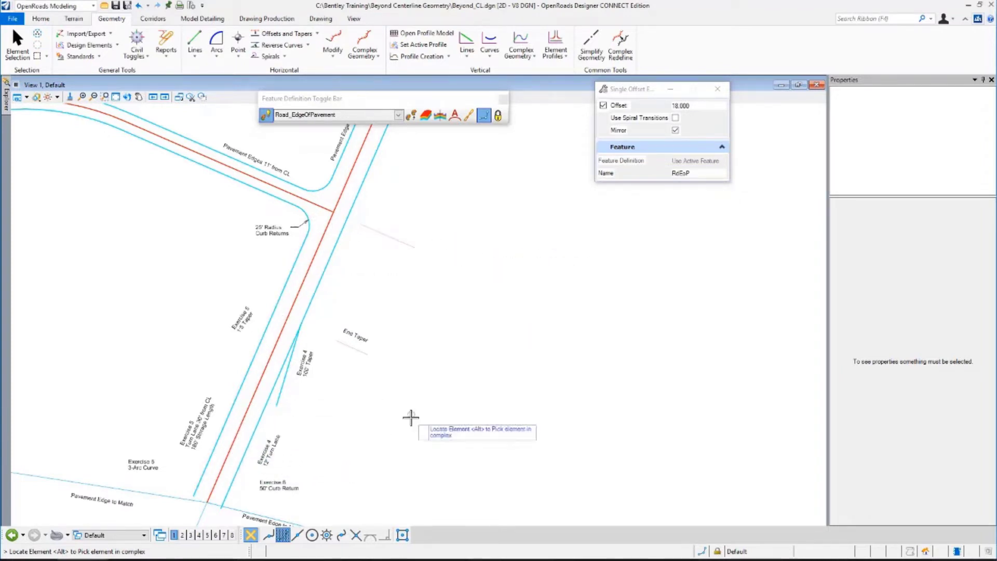
Step: Create a Single Offset Partial from the main road's centerline, locked to its start, offset 30.000 and ending at the taper's end, without mirroring
click(317, 34)
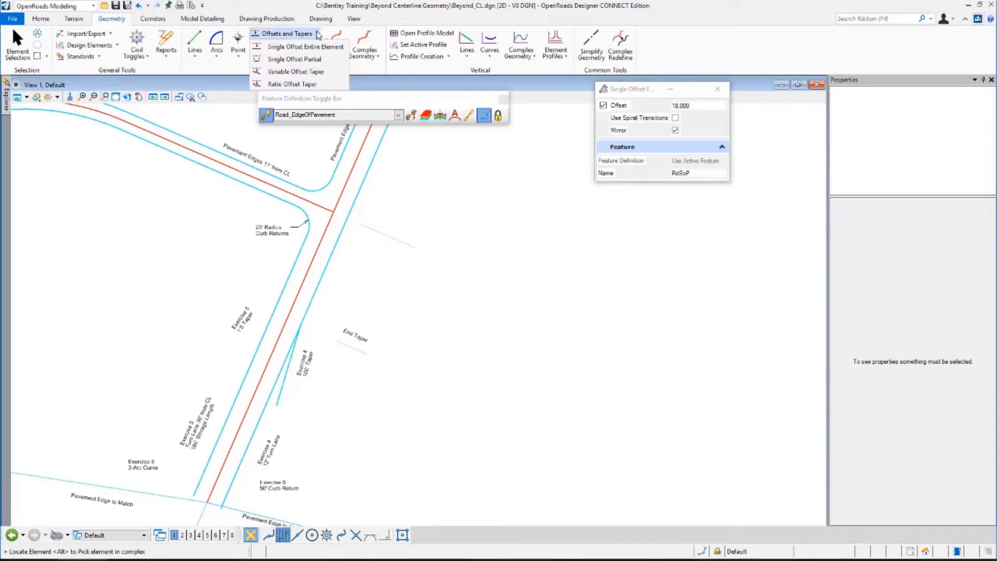
click(312, 59)
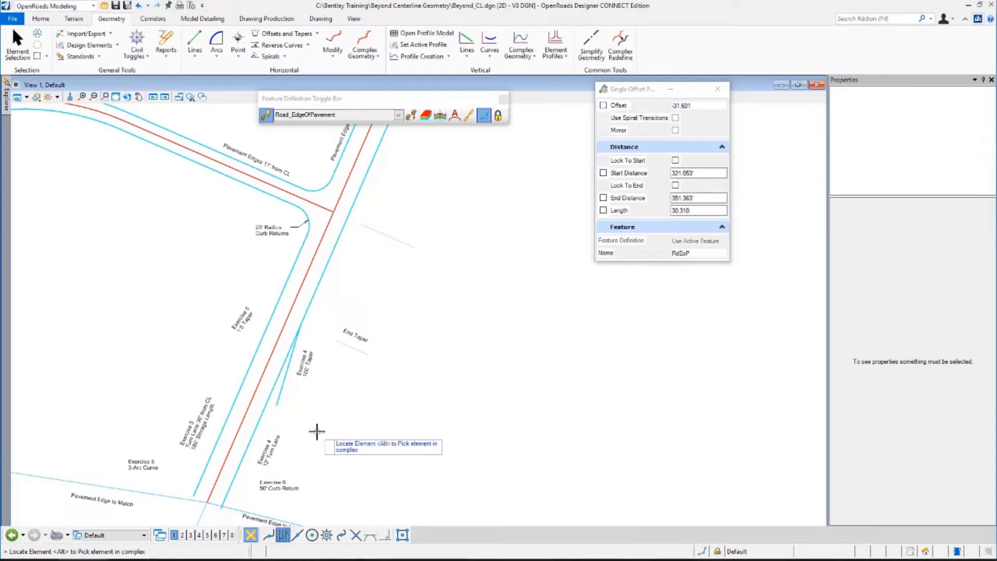
click(253, 411)
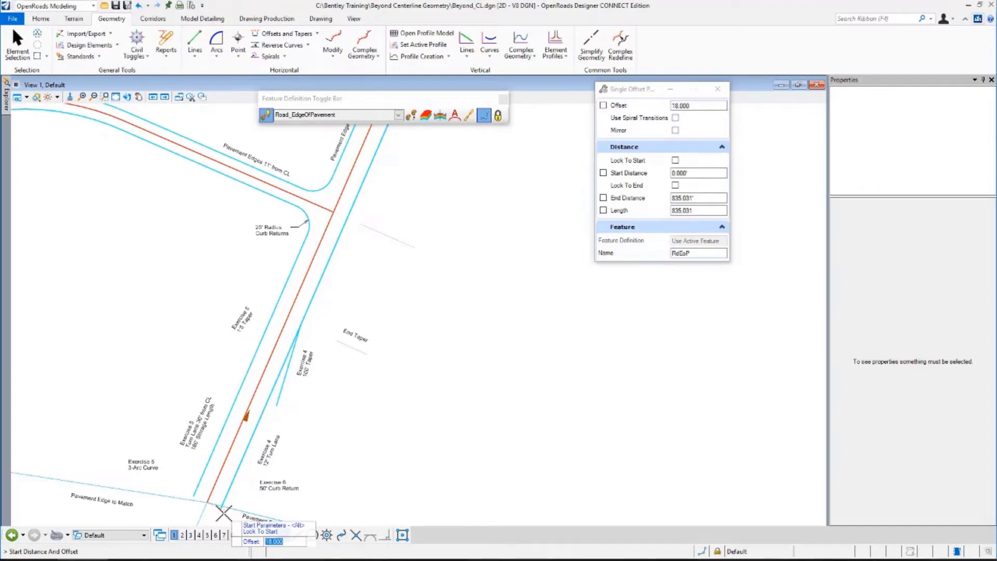
key(alt)
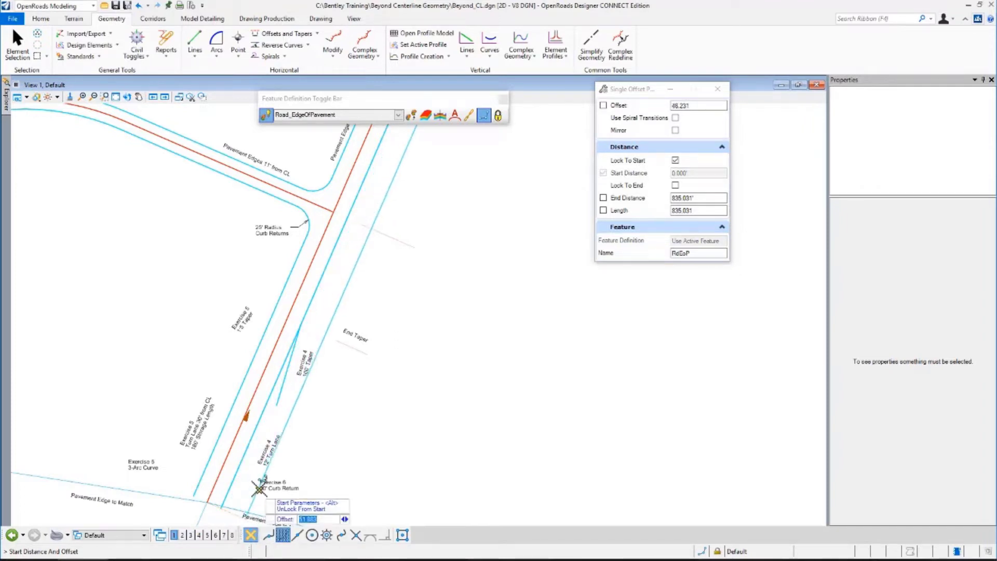
click(276, 405)
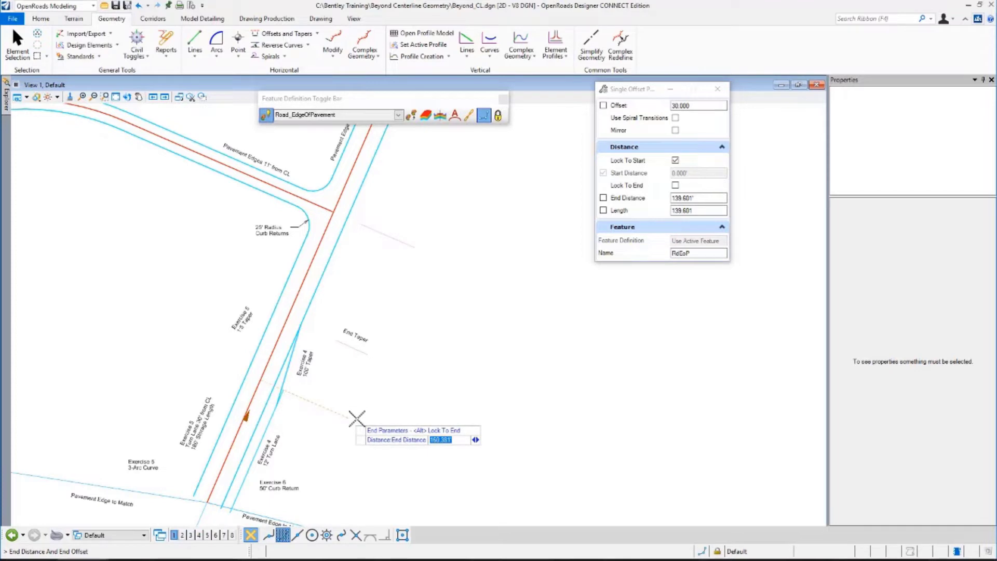
click(275, 406)
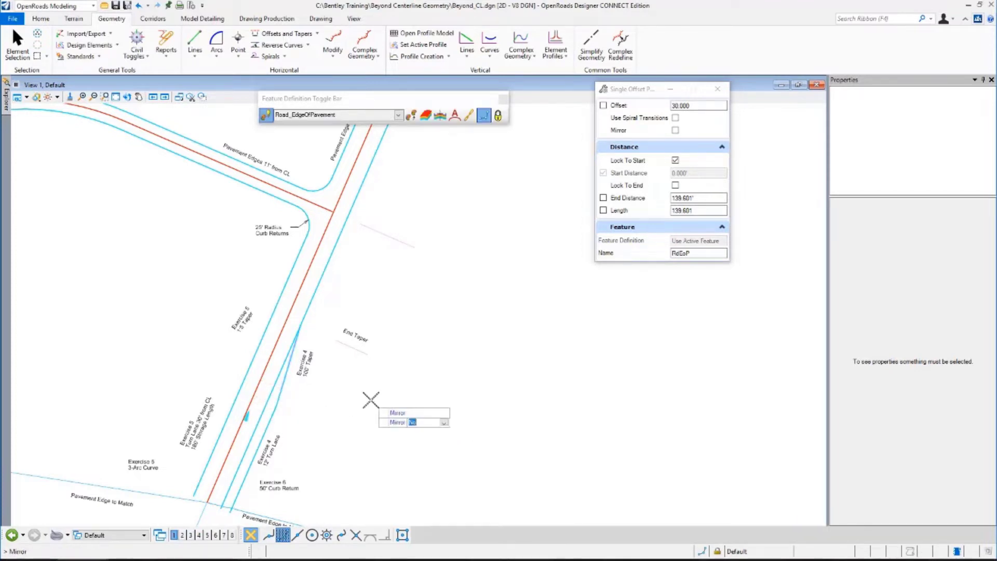
click(370, 400)
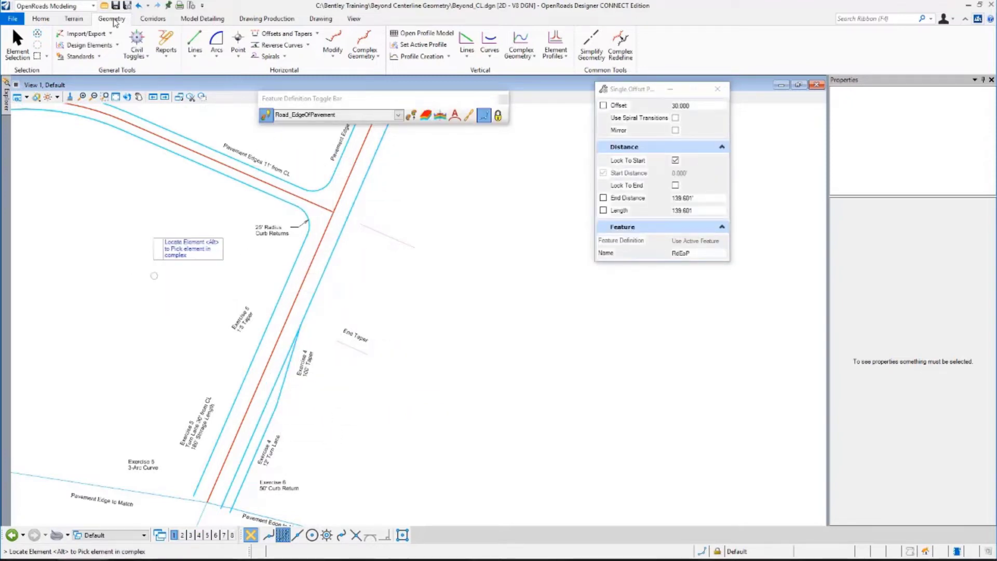
click(35, 51)
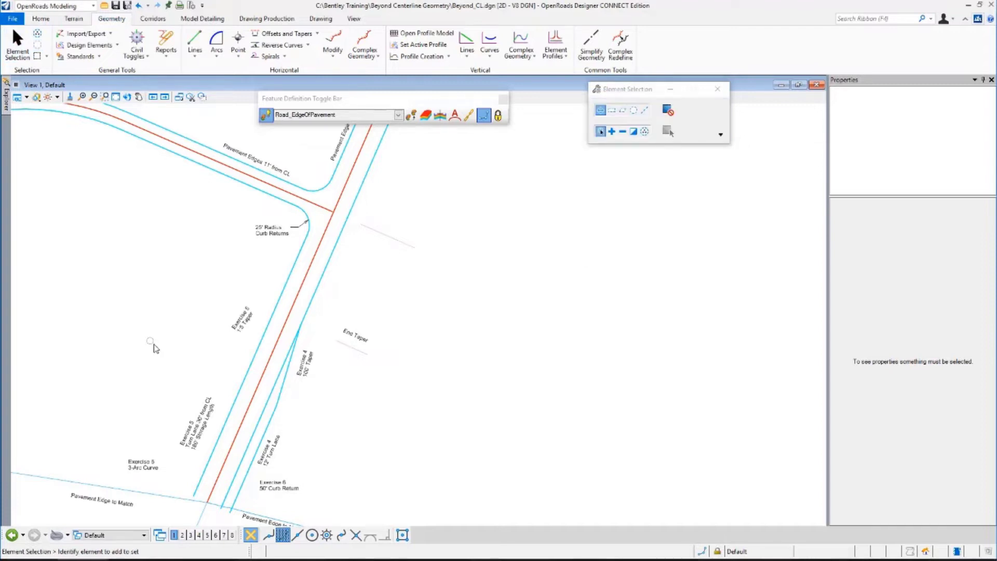
Step: Inspect the turn lane edge, set the 100' taper's end offset to 40', and try to undo the change
click(270, 434)
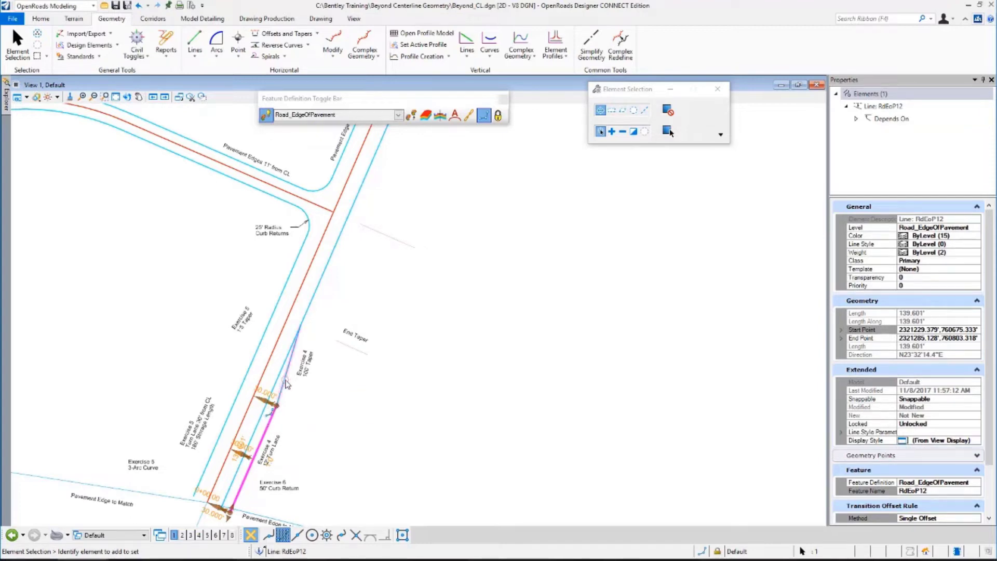
click(275, 387)
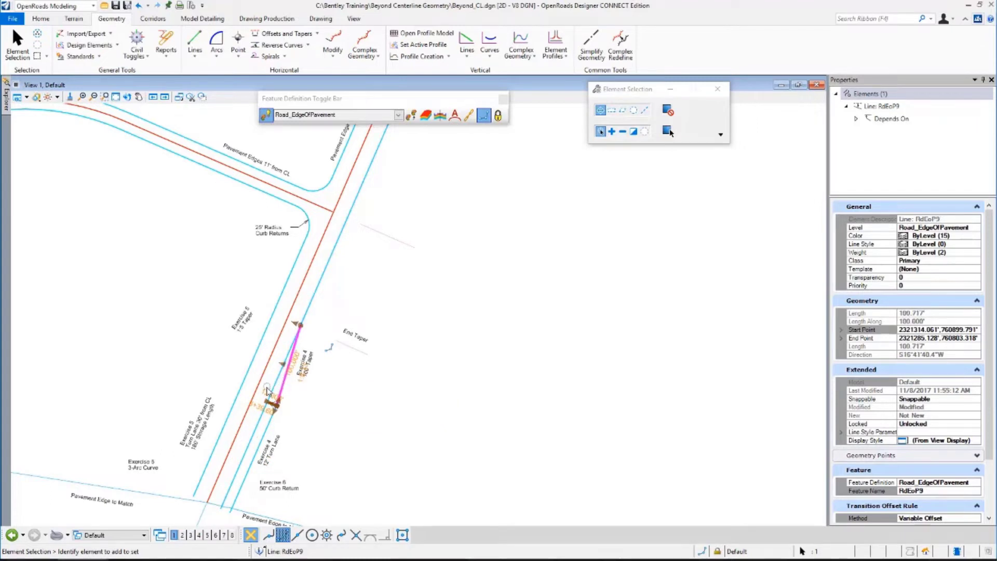
click(264, 394)
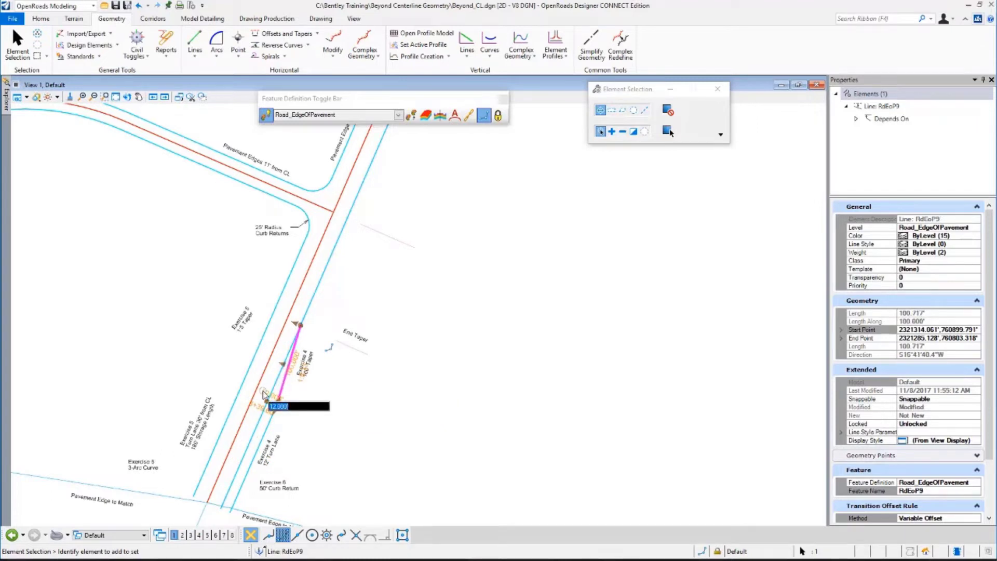
text(40)
key(Return)
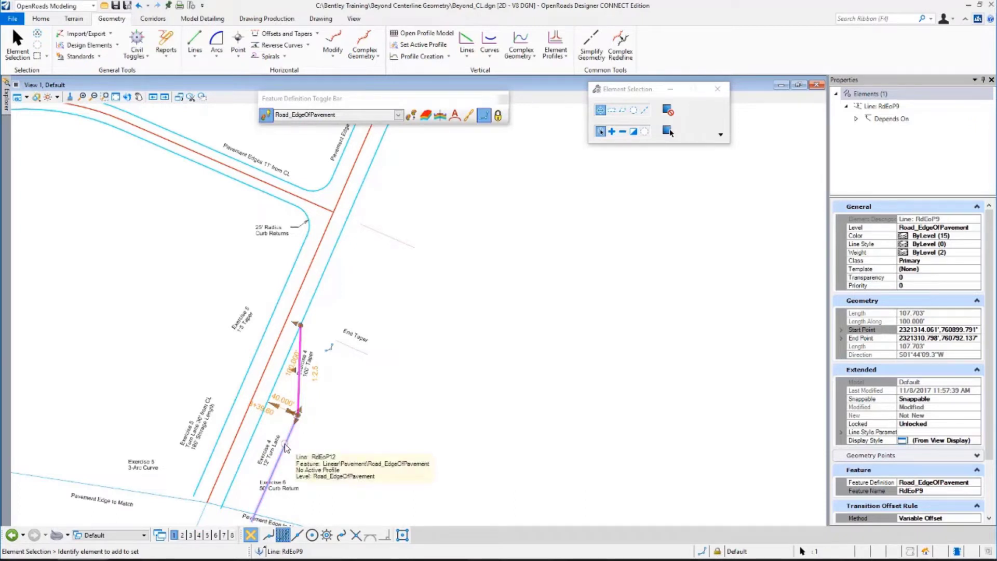
key(ctrl+z)
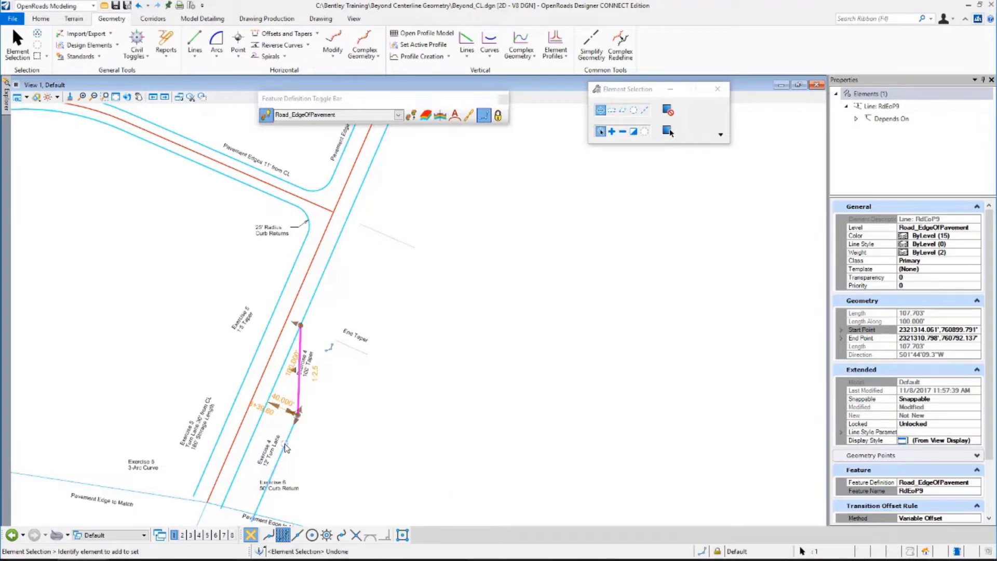
Step: Set the 100' taper's end offset back to 12' and clear the selection
click(285, 404)
key(BackSpace)
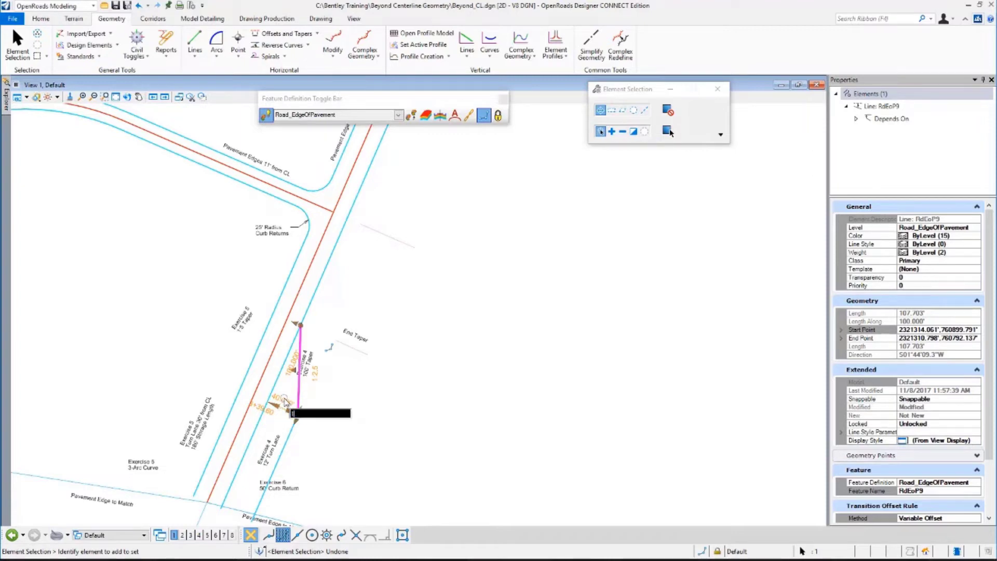
text(12)
key(Return)
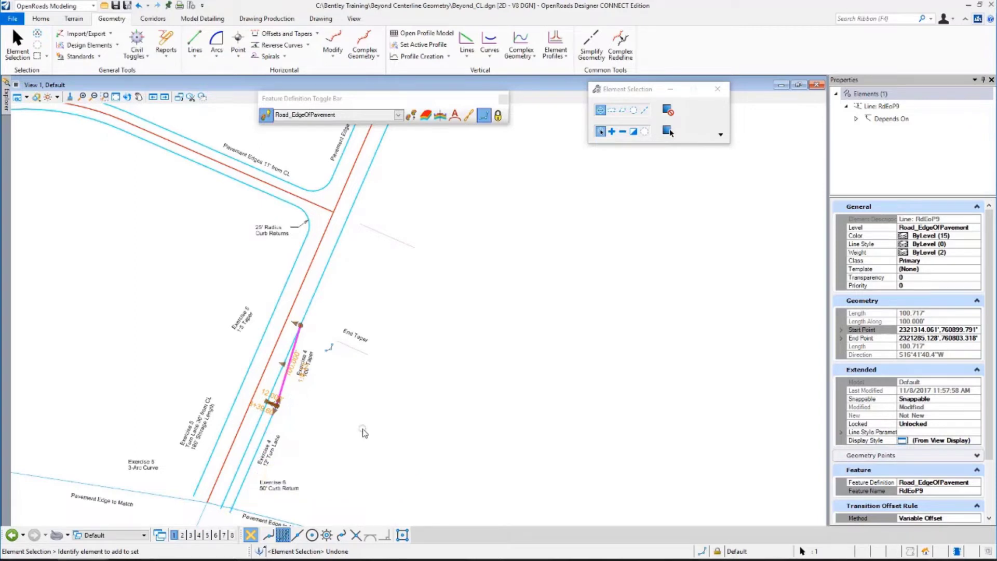
click(435, 421)
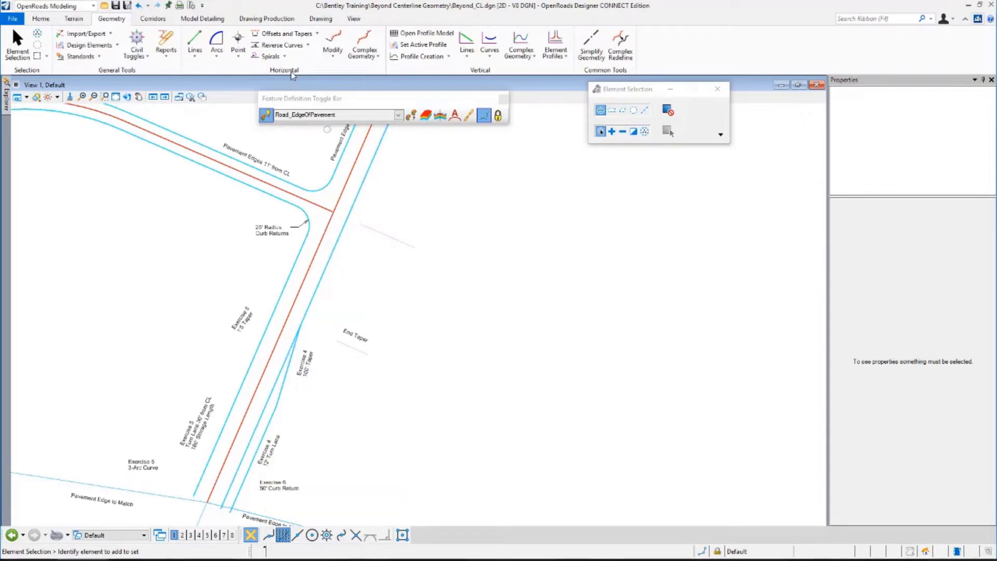
Step: Use Trim To Element to cut the main road's far pavement edge at the taper, removing the segment inside the turn lane
click(317, 21)
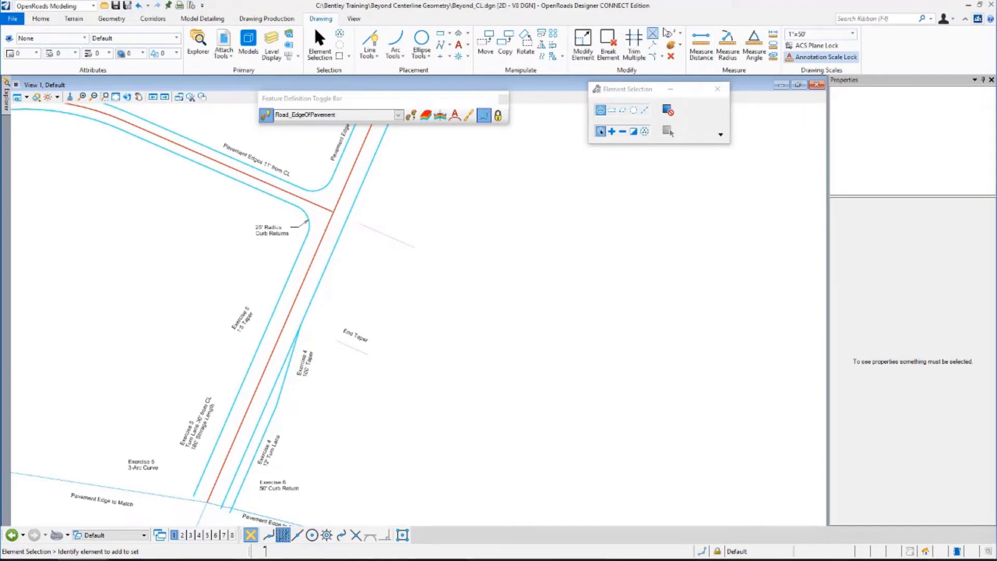
click(655, 46)
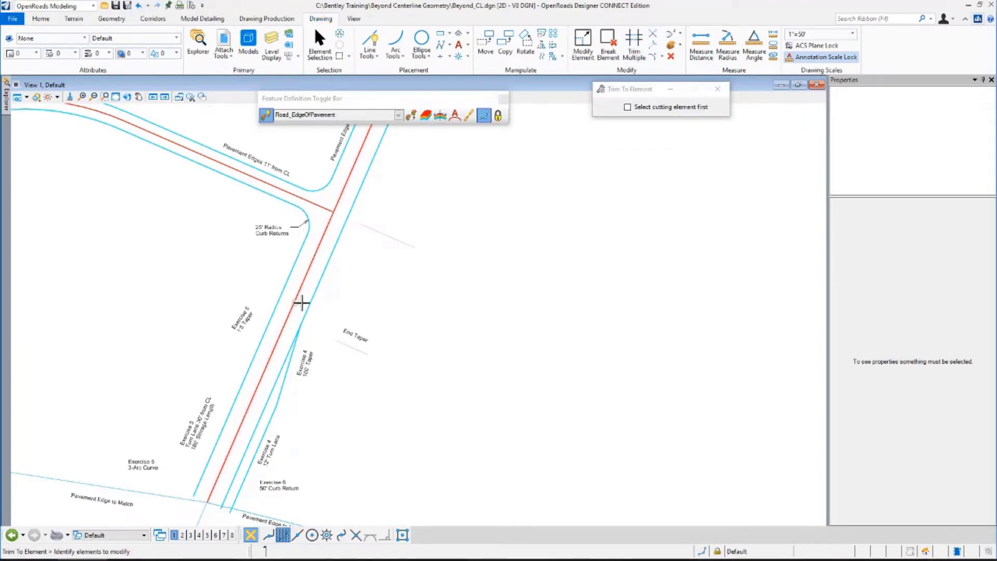
click(338, 317)
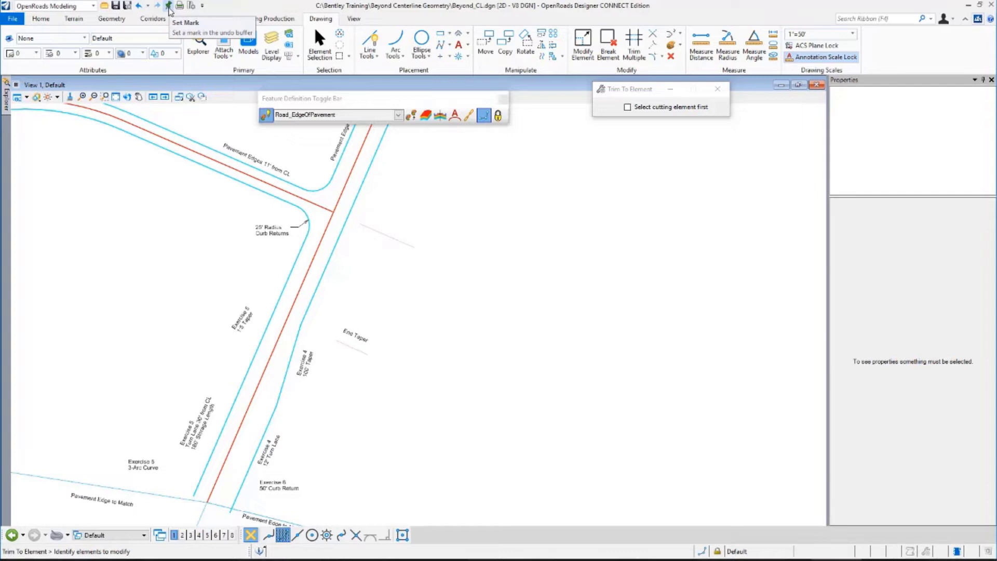
Step: Set a mark in the undo buffer, and set the 100' taper's length to 150'
click(168, 7)
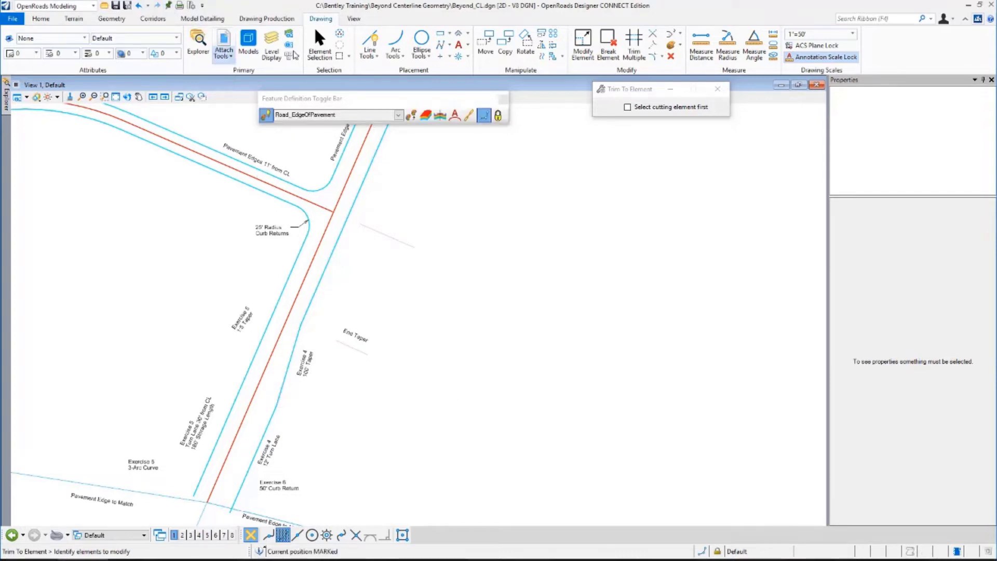
click(323, 48)
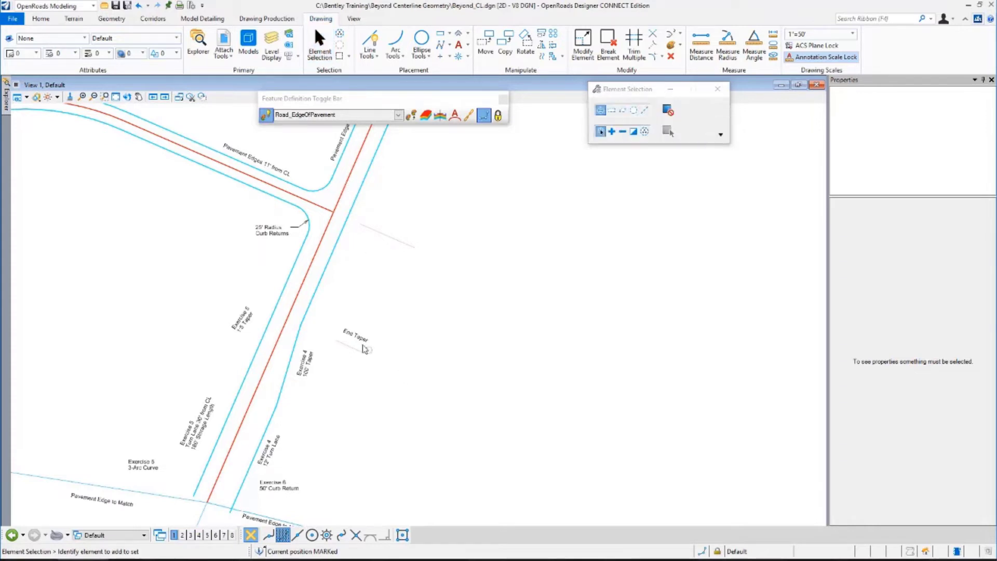
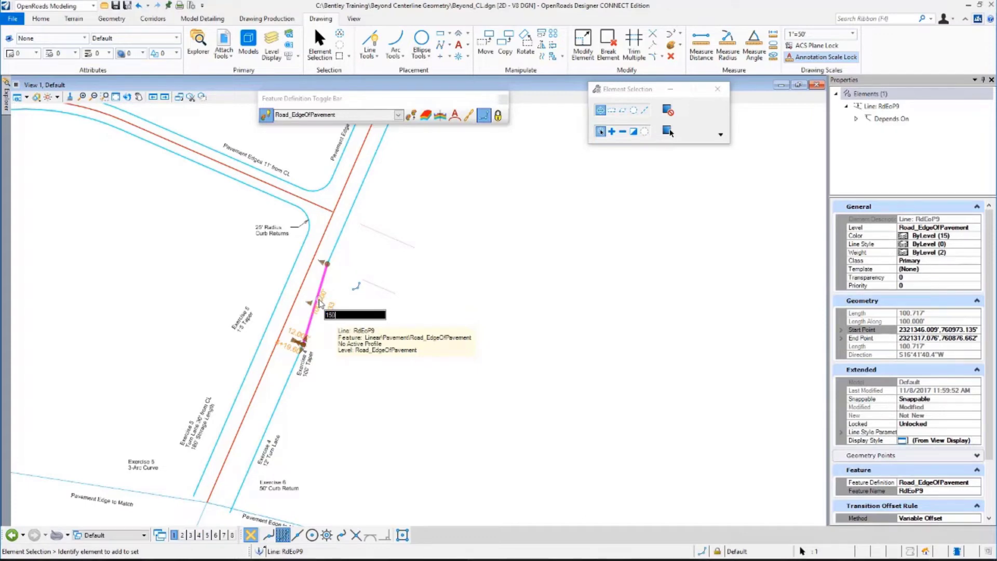
key(Return)
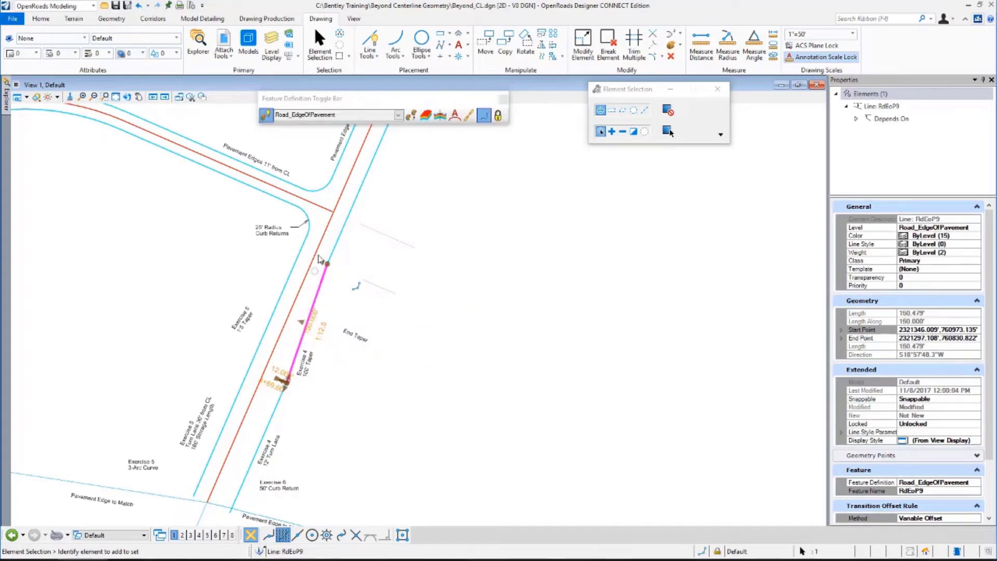
Step: Set the main road's far pavement edge offset from the centerline to 60' and clear the selection
click(342, 229)
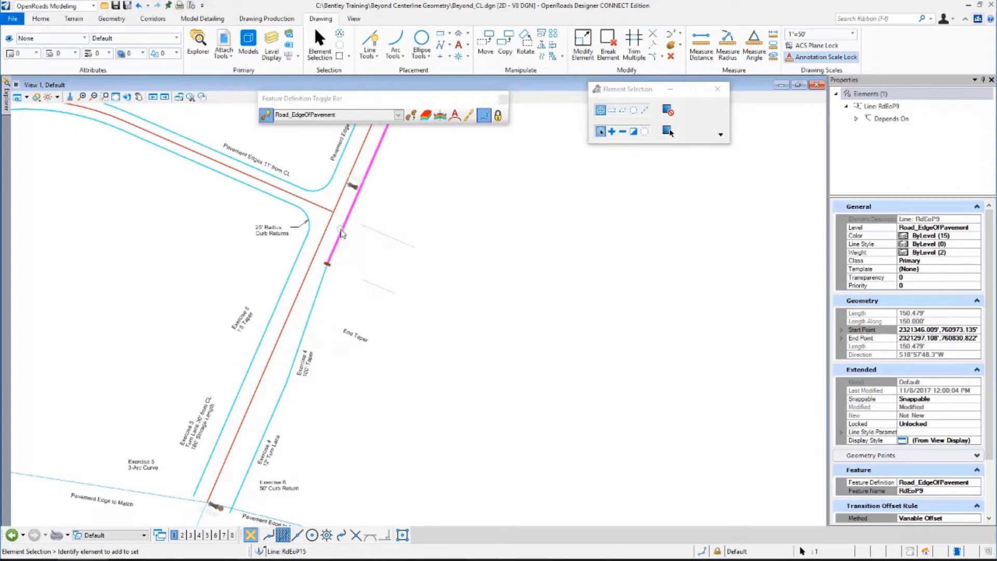
click(356, 191)
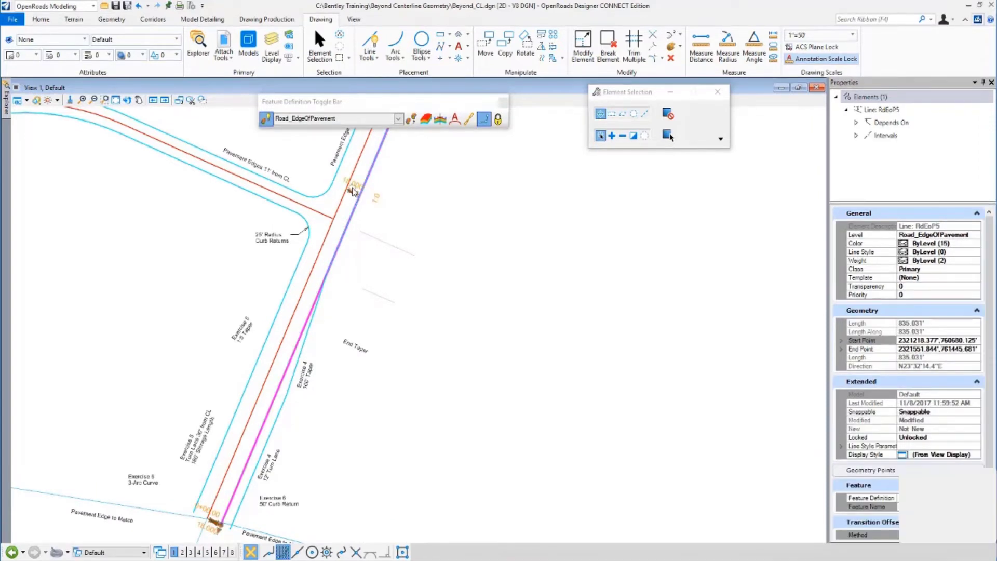
key(Escape)
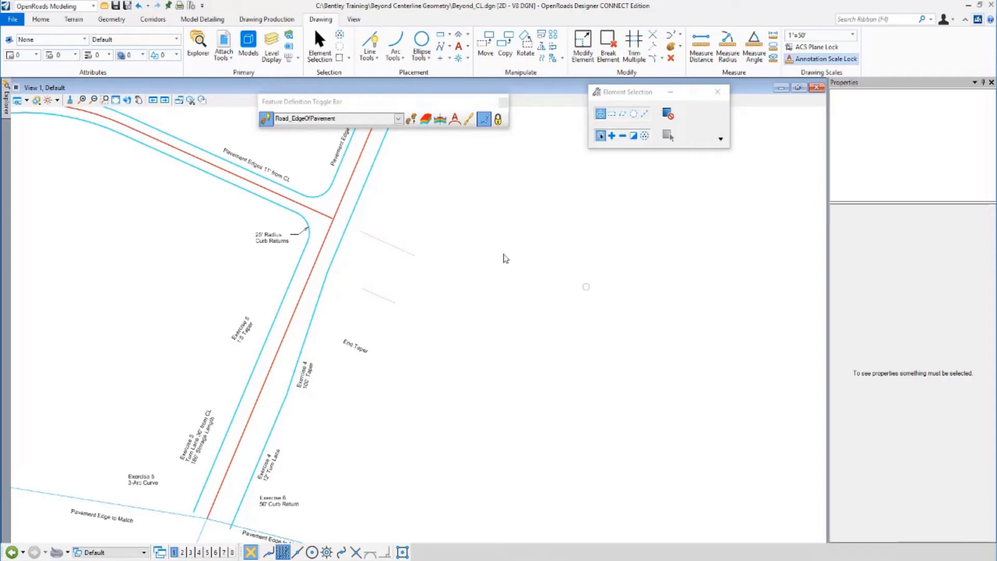
click(365, 194)
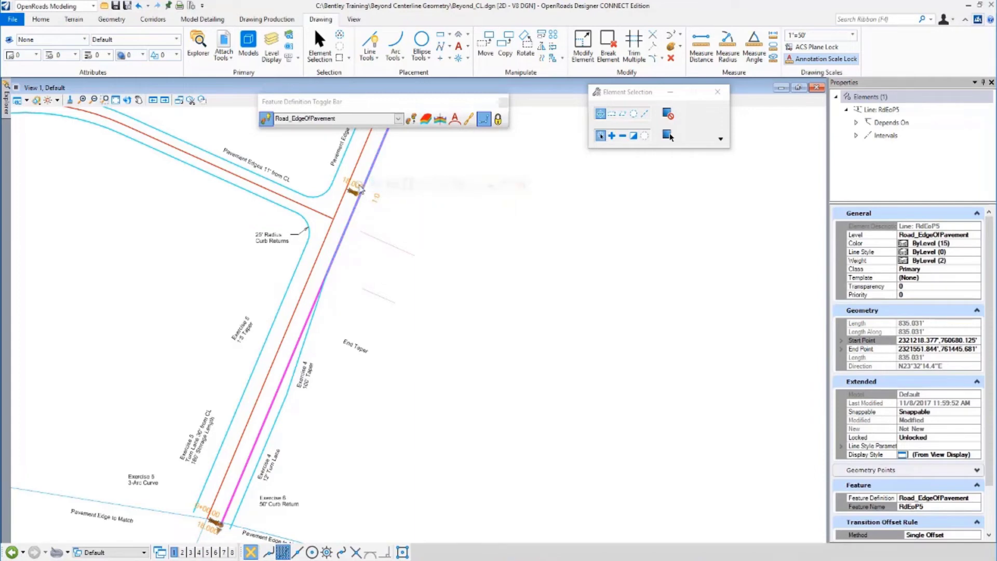
click(361, 190)
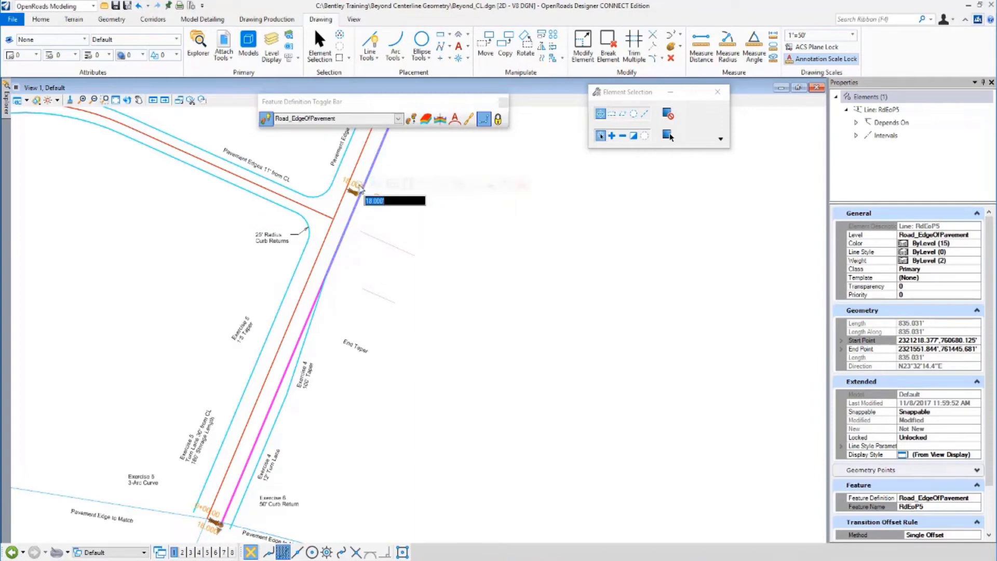
text(60)
key(Return)
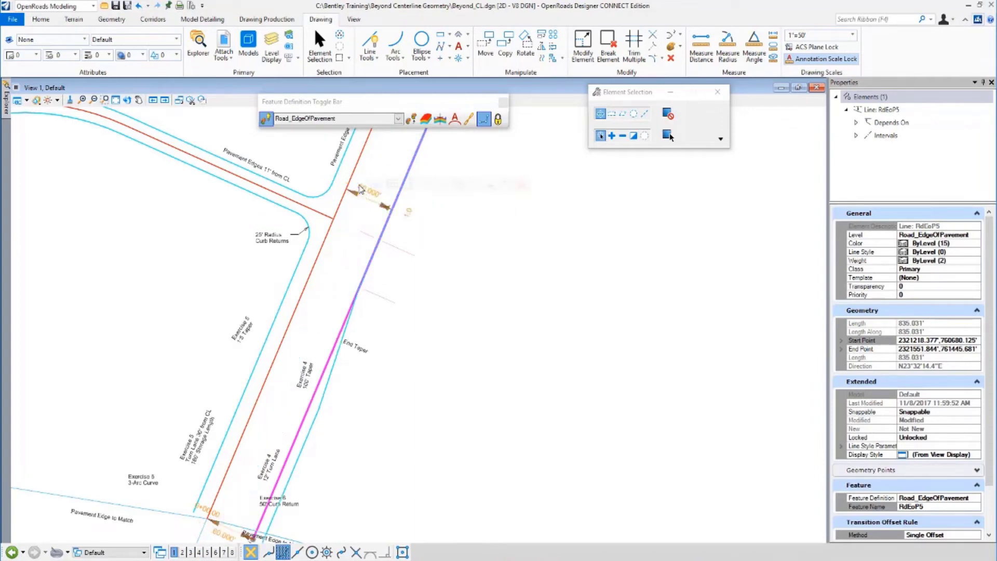
click(348, 386)
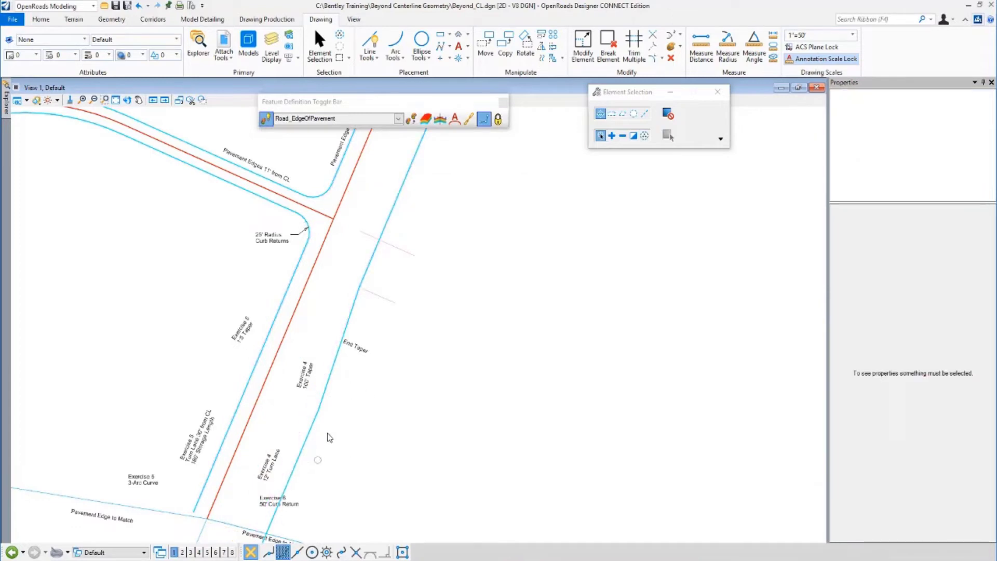
Step: Set the Taper End construction line's offset to 18'
click(194, 57)
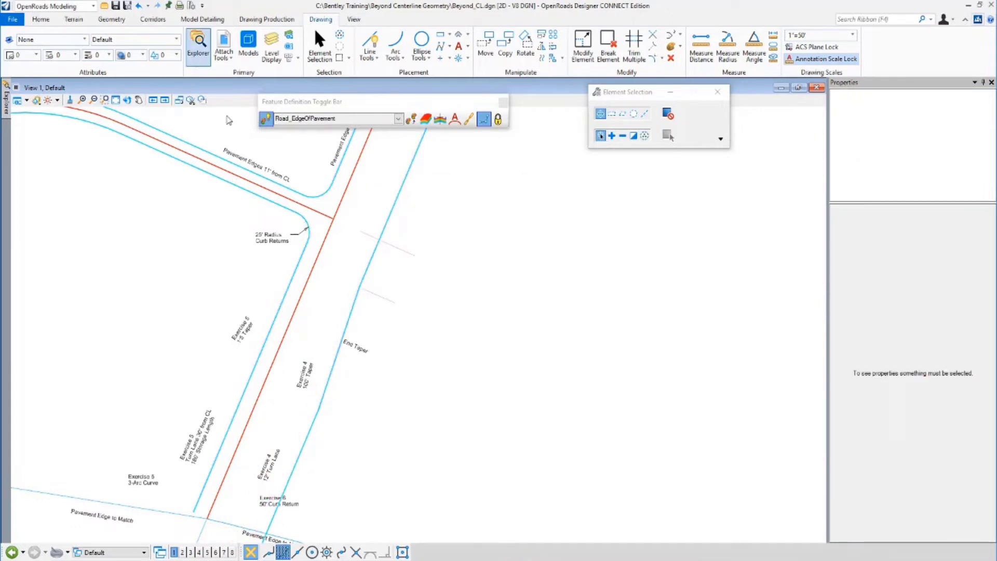
click(378, 298)
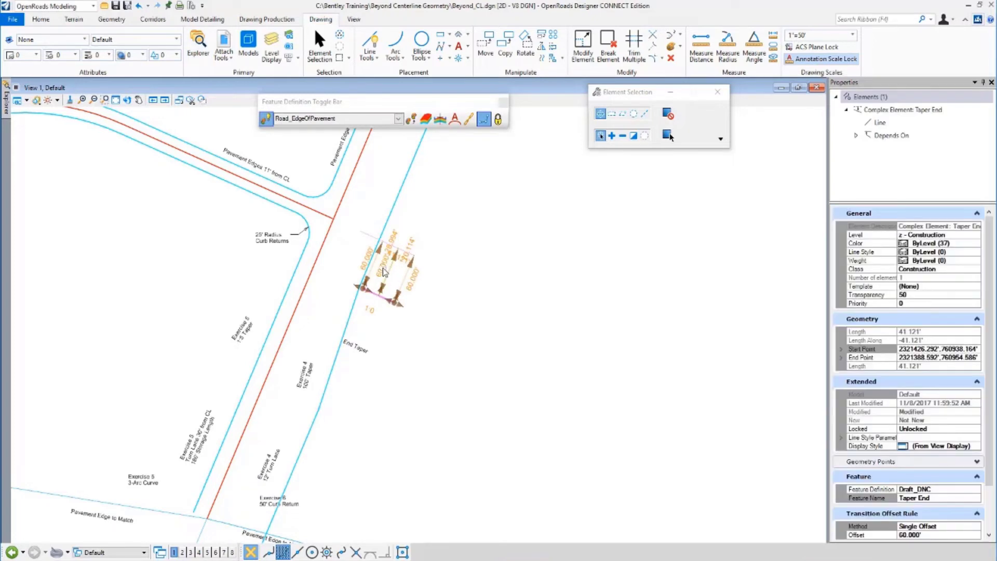
click(385, 272)
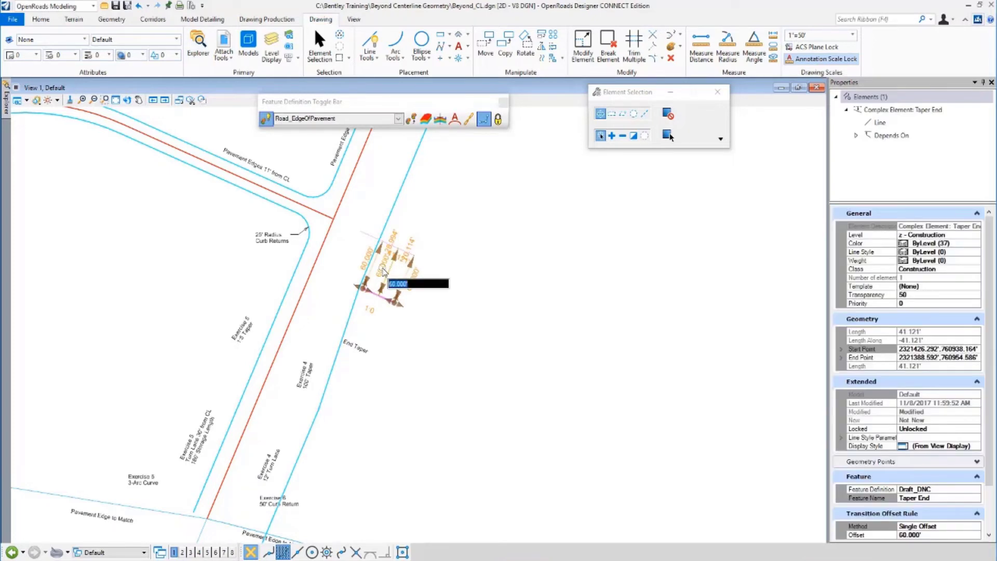
text(0)
key(Return)
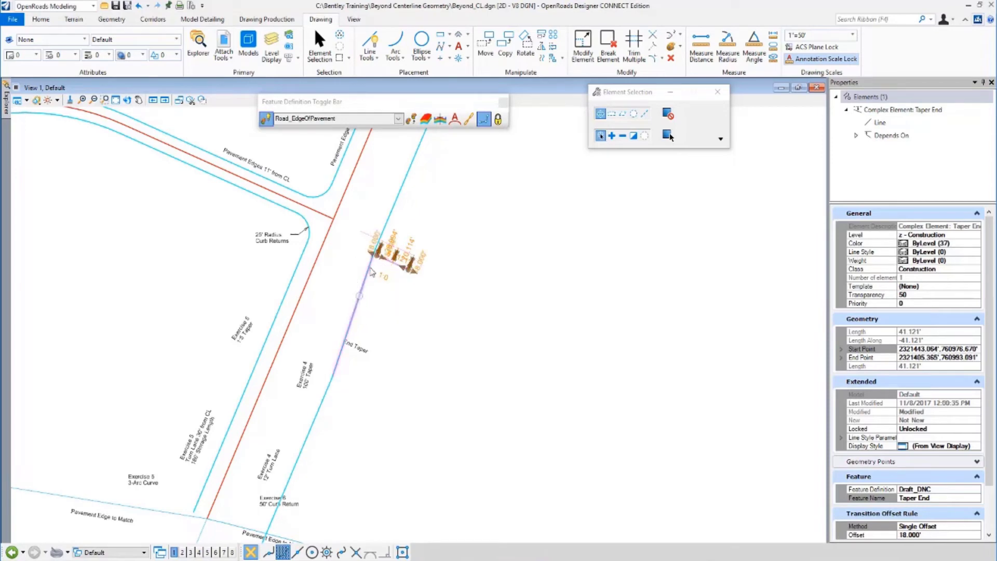
Step: Set the main road's far pavement edge offset from the centerline to 18'
click(400, 195)
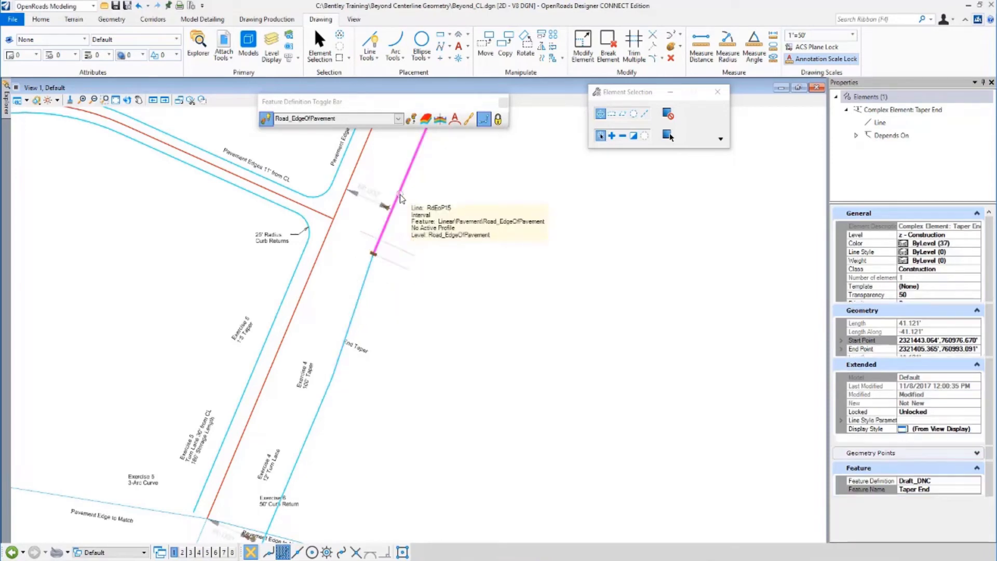
click(370, 195)
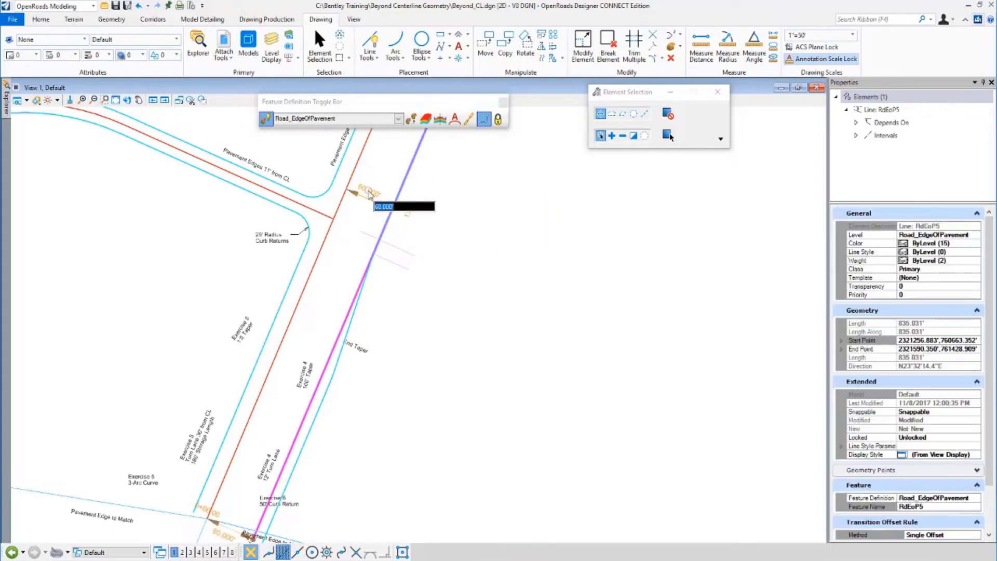
text(10)
key(Return)
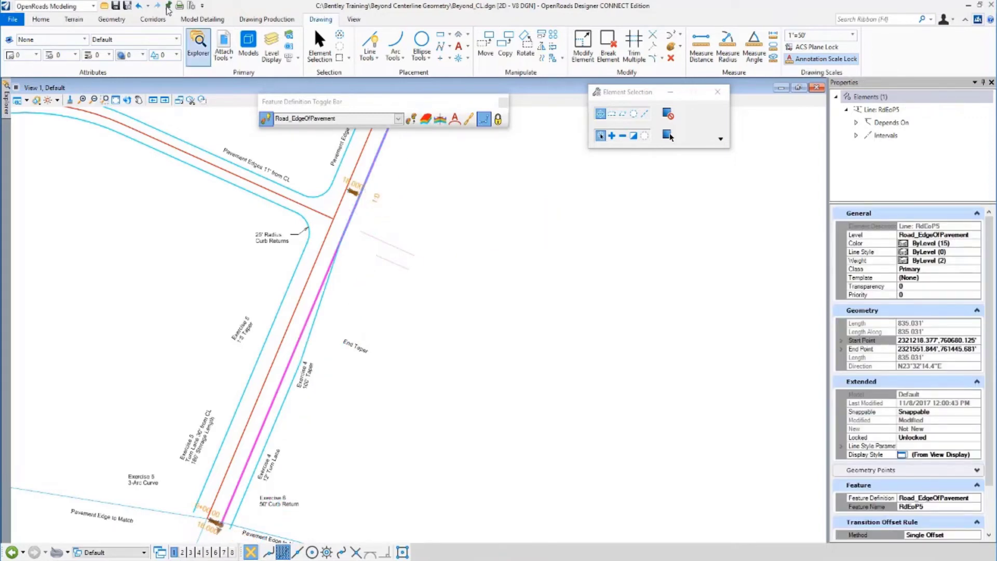
Step: Undo all changes back to the set mark, and inspect the 12' turn lane's pavement edge
click(146, 5)
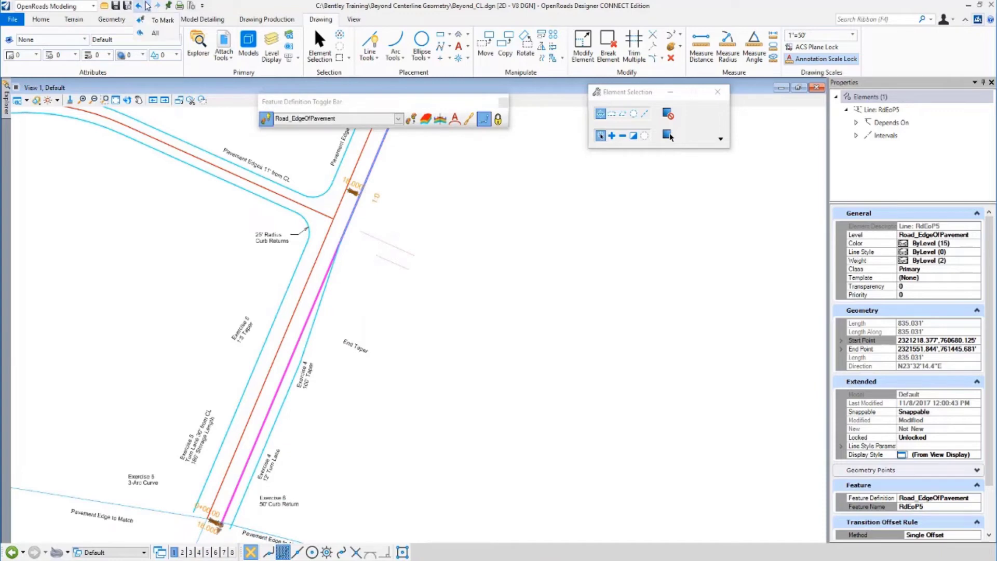
click(152, 20)
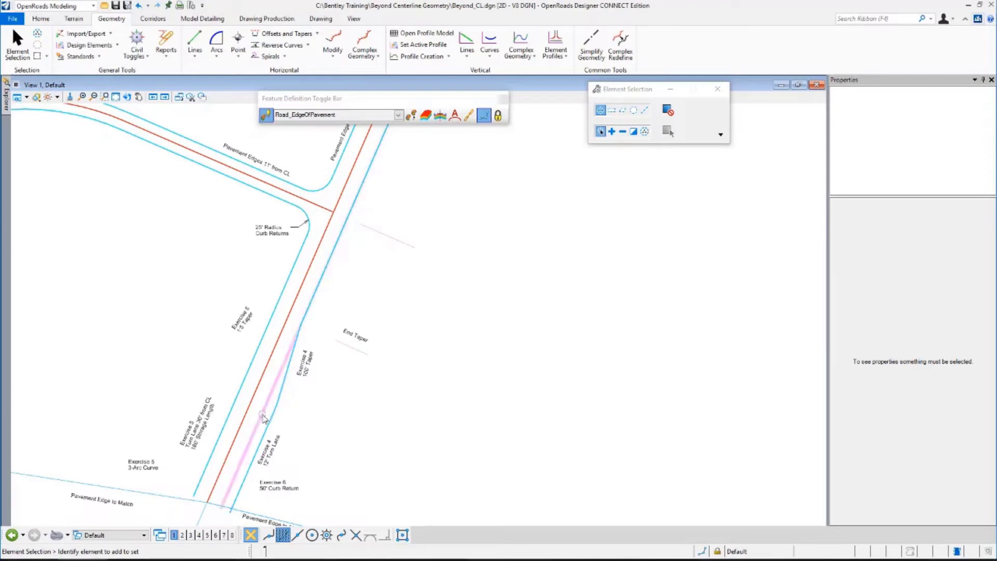
click(254, 460)
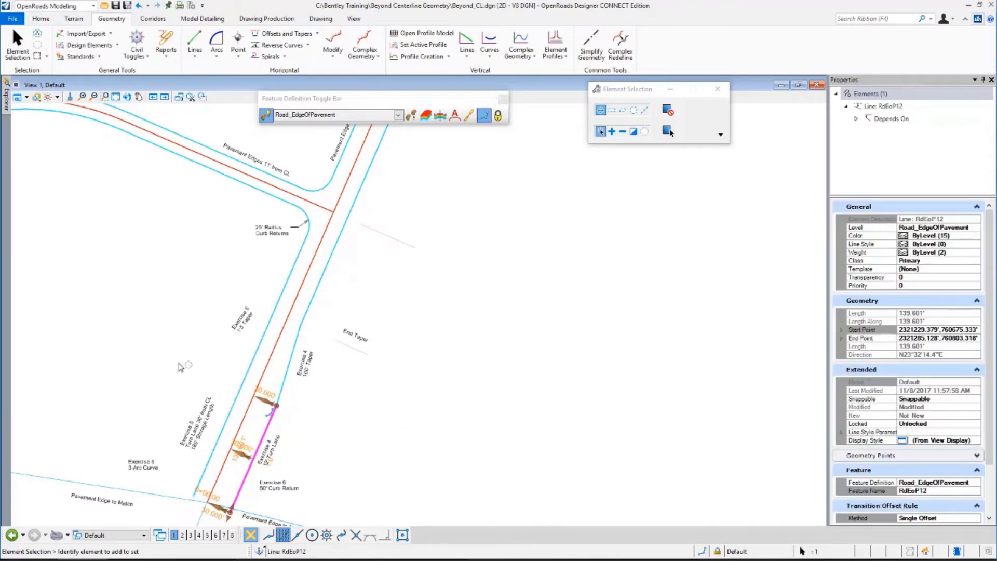
click(152, 347)
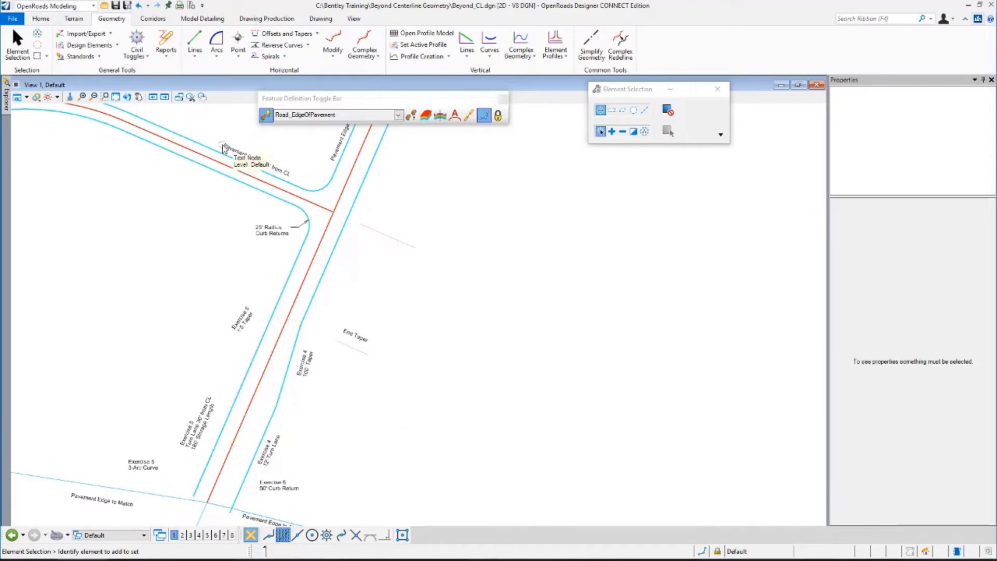
Step: Create a Single Offset Partial from the main road's centerline, locked to its start, with offset -30.000, length 180.000 and no mirroring
click(317, 34)
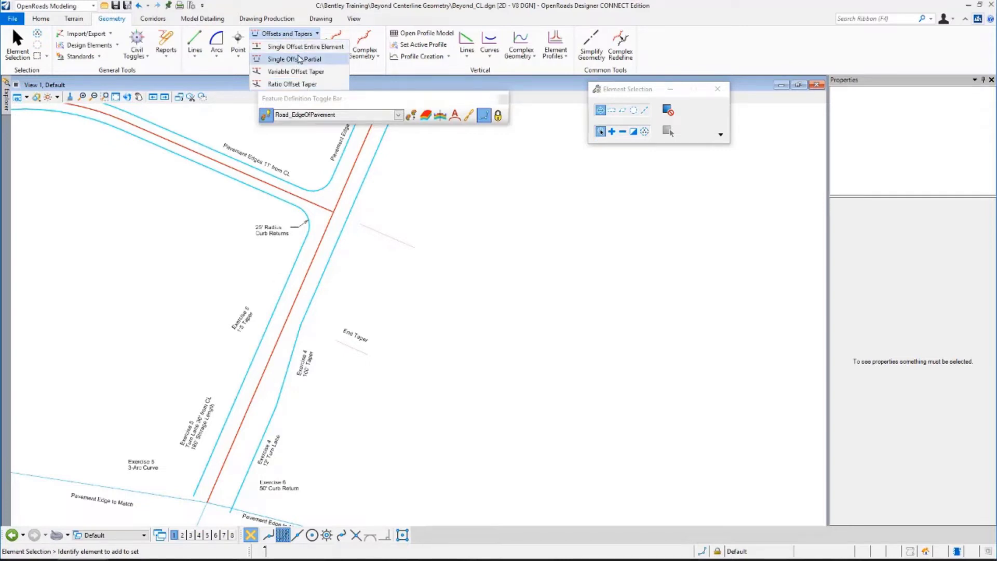
click(300, 60)
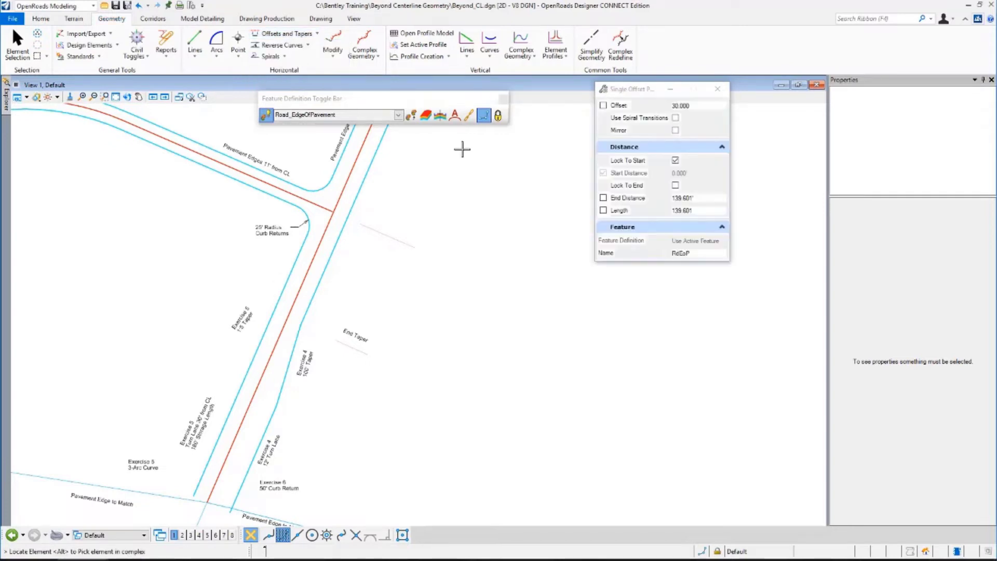
click(241, 423)
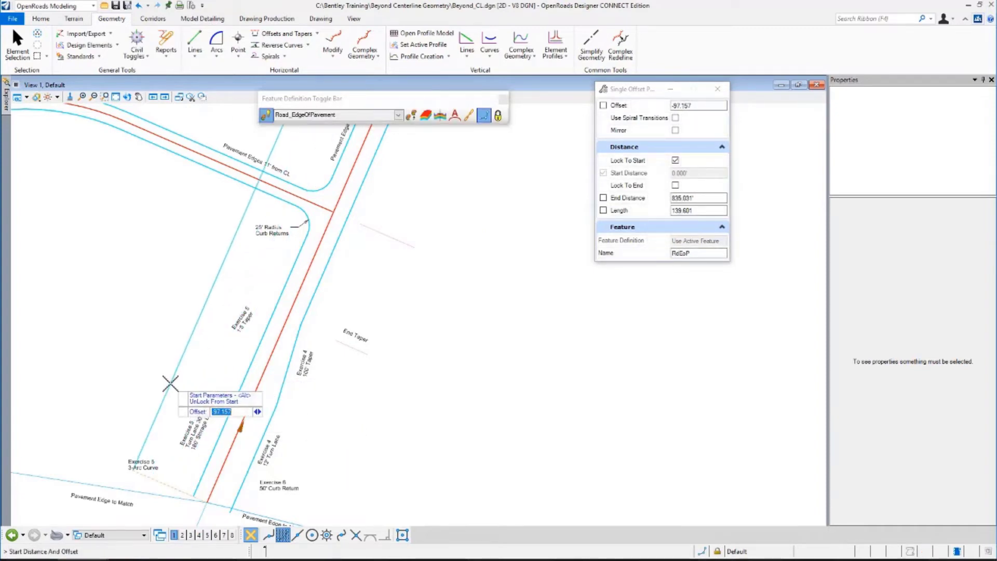
text(0)
key(Return)
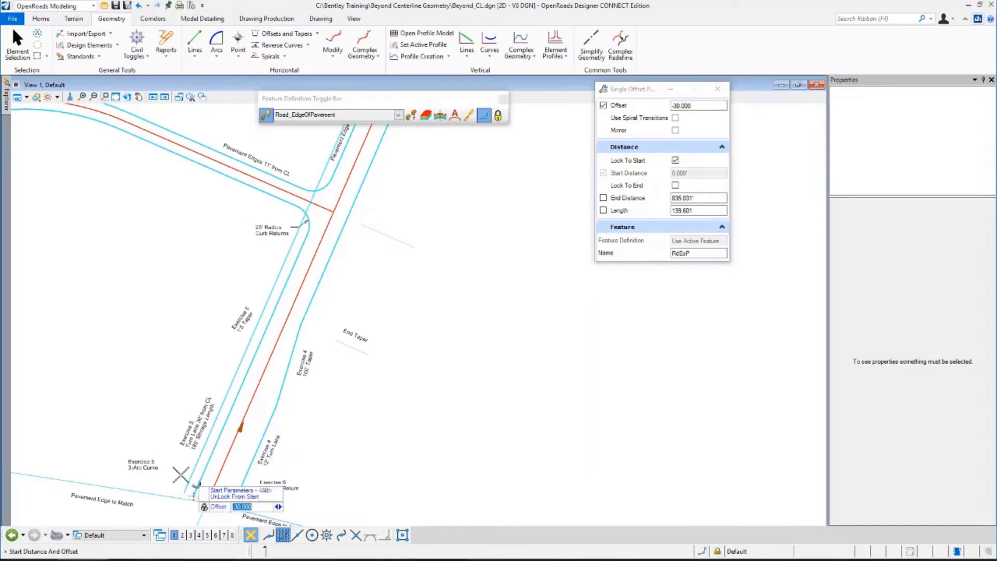
click(106, 408)
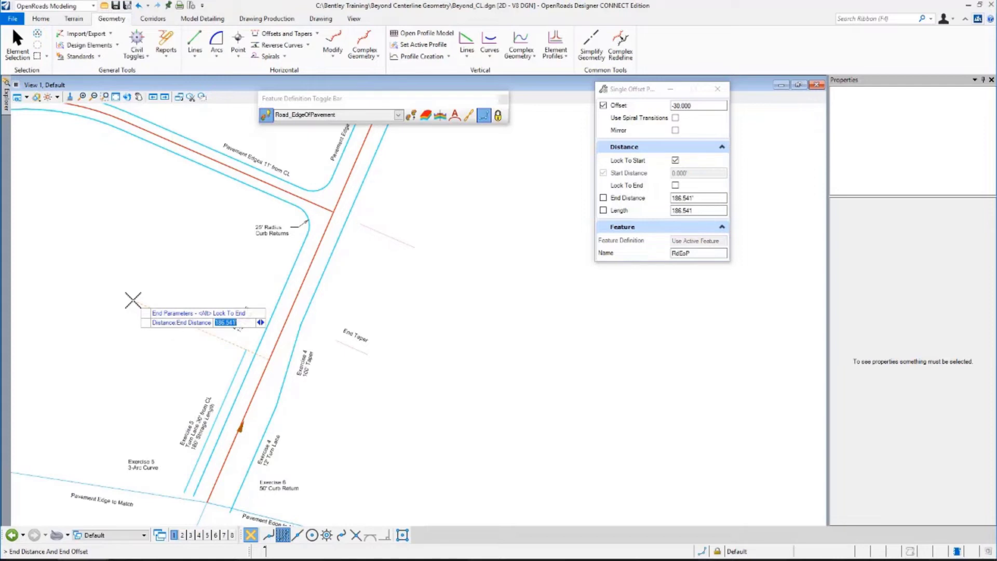
key(Right)
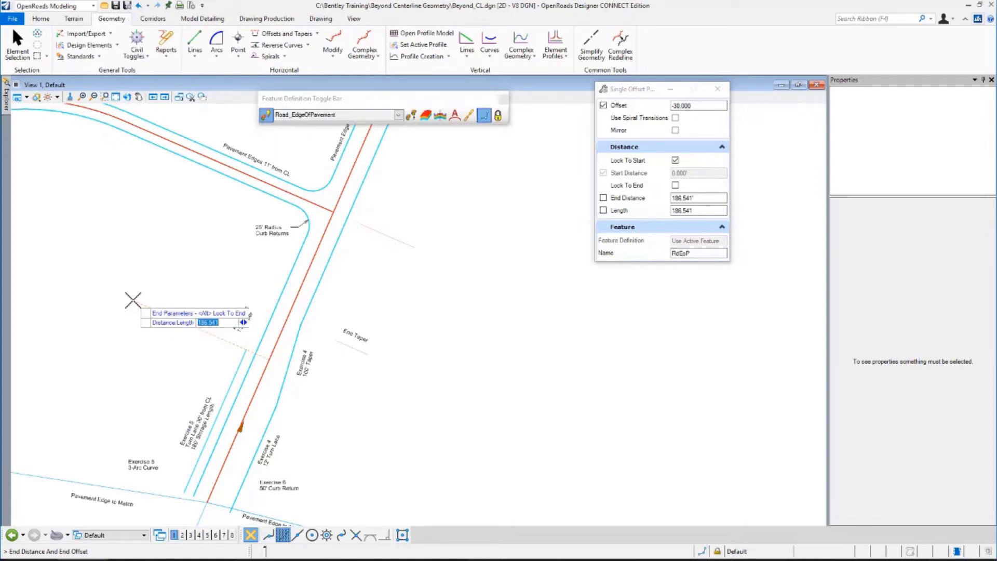
text(180.000)
key(Return)
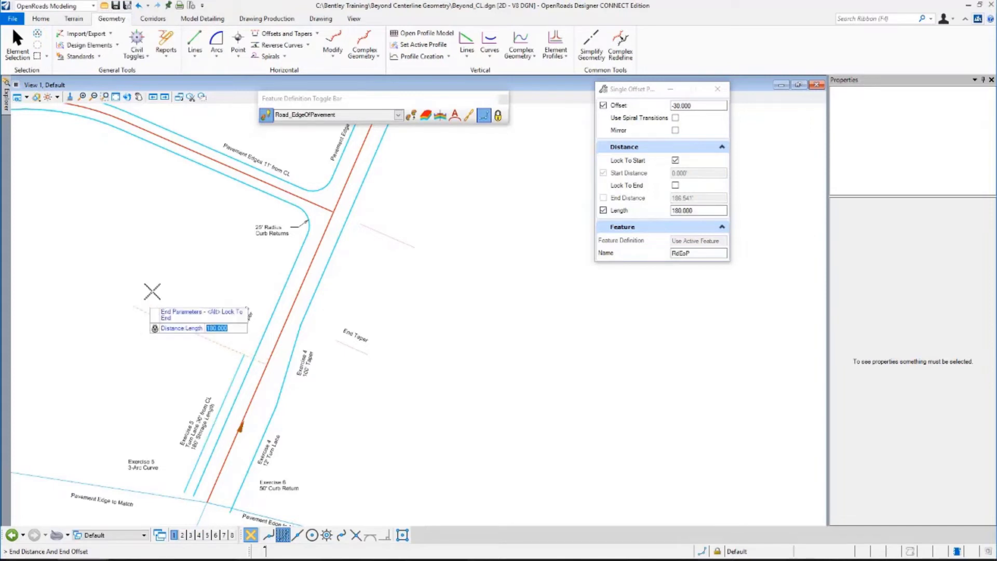
key(Return)
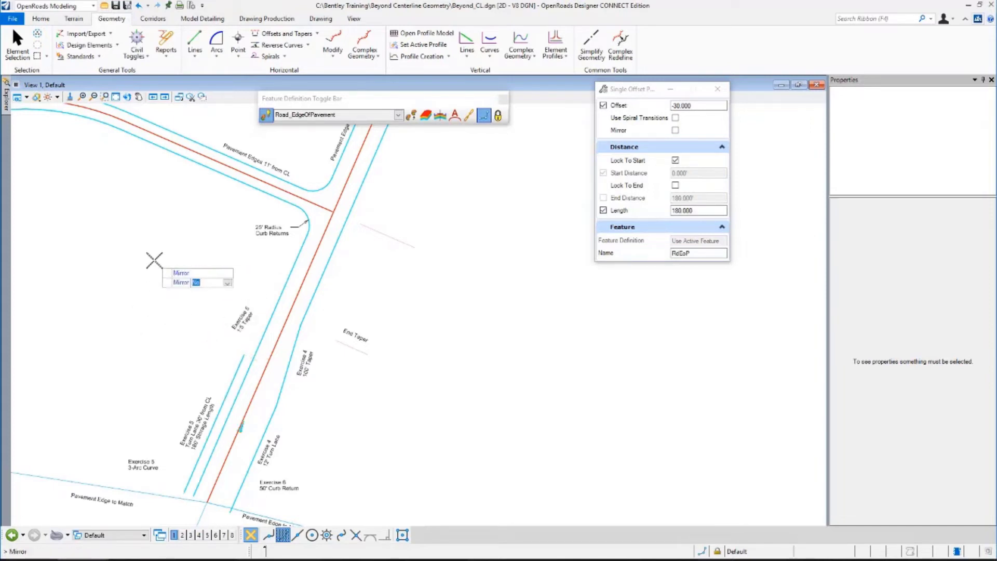
key(Return)
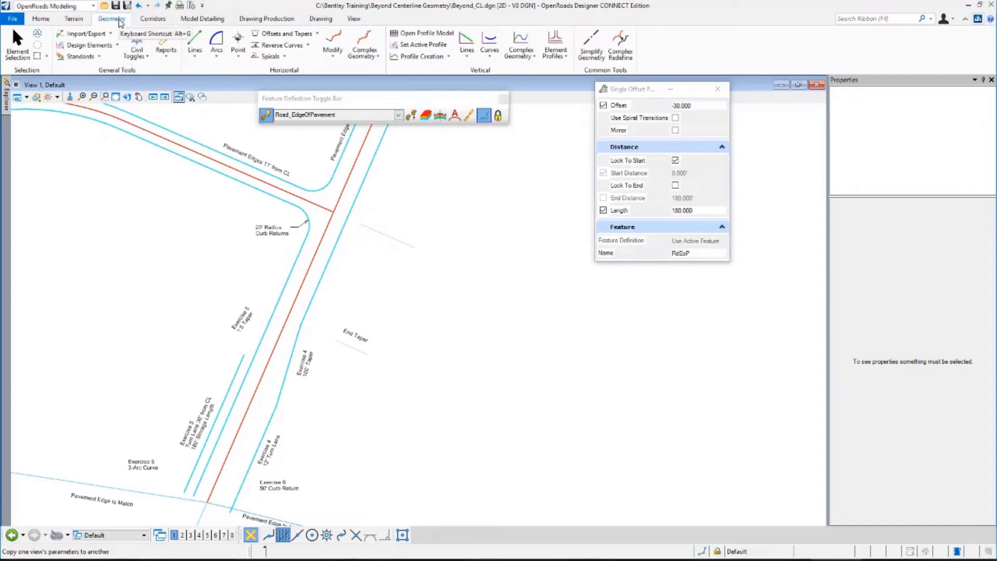
Step: Create a Ratio Offset Taper from the main road's centerline, starting at the storage lane edge's end, with ratio 1:5, ending past the pavement edge
click(287, 33)
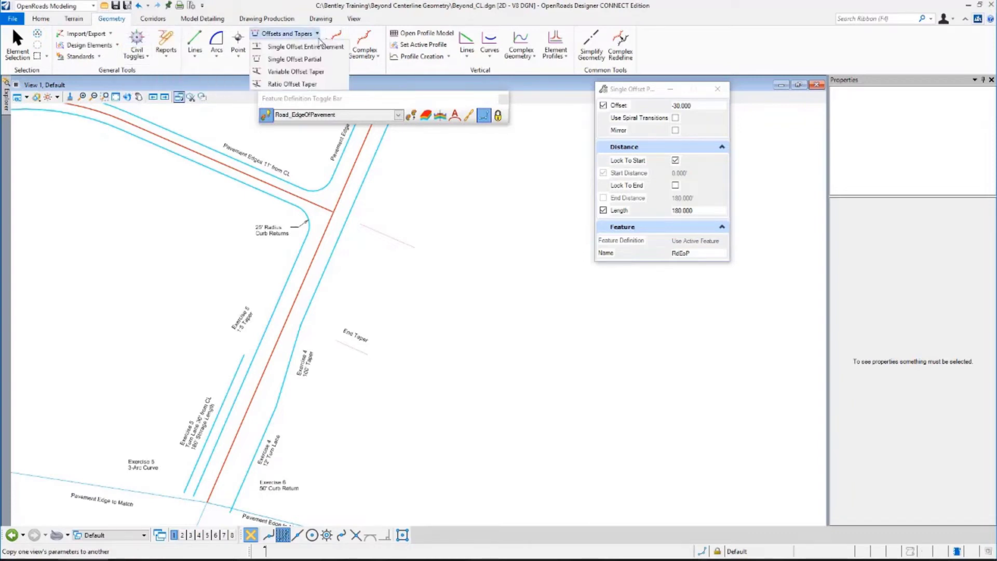
click(294, 84)
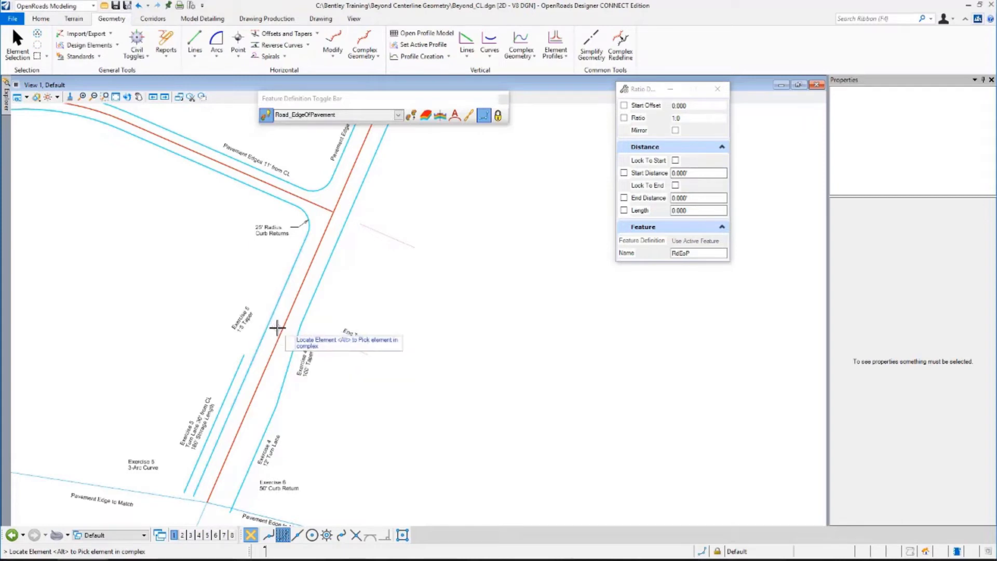
click(281, 332)
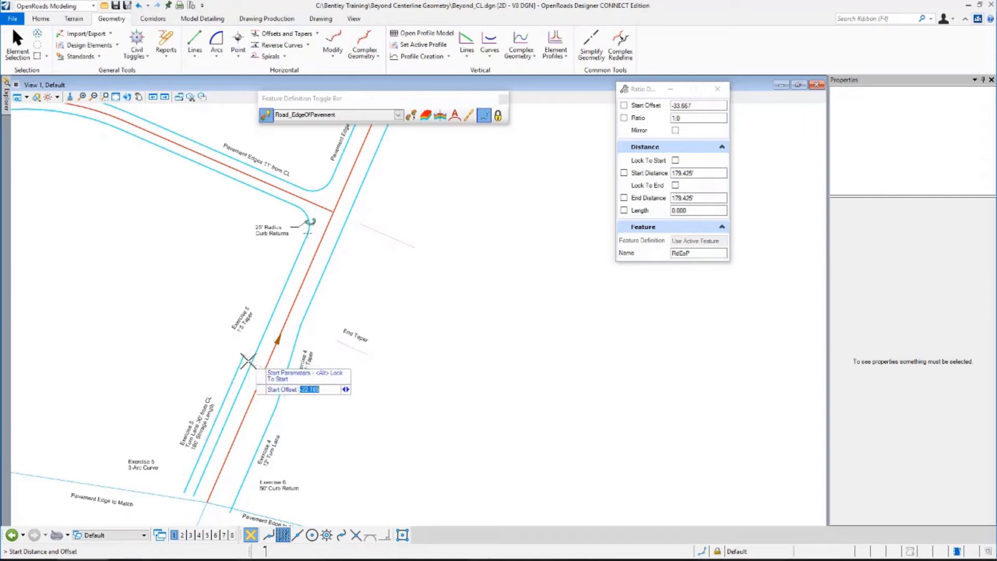
click(242, 355)
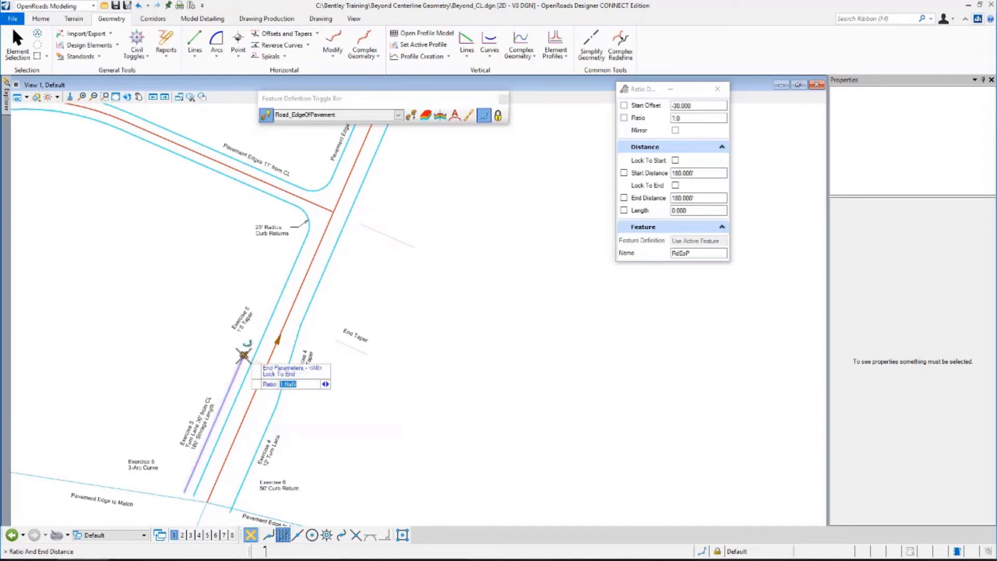
click(242, 353)
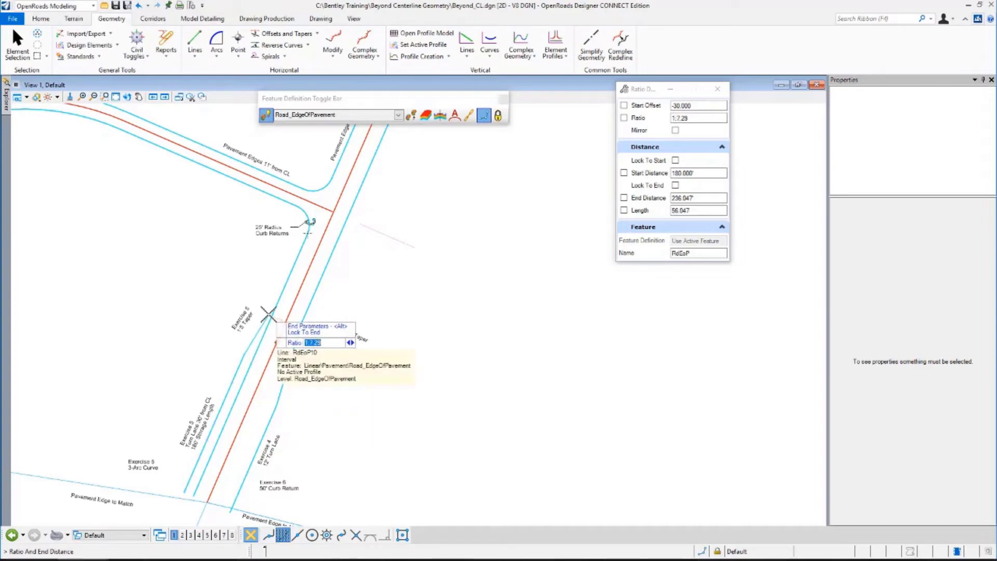
text(1)
text(:5)
key(Return)
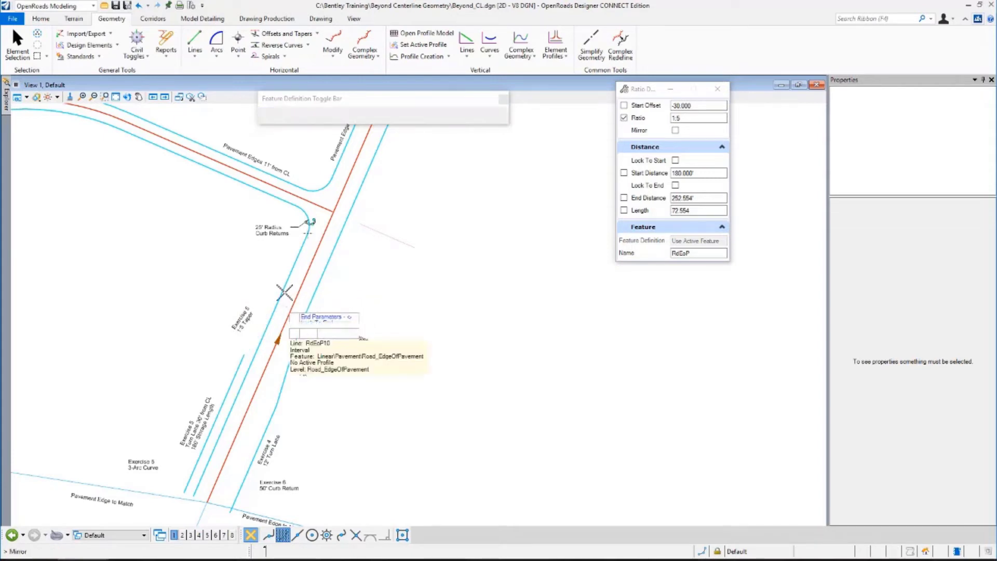
click(281, 304)
click(171, 240)
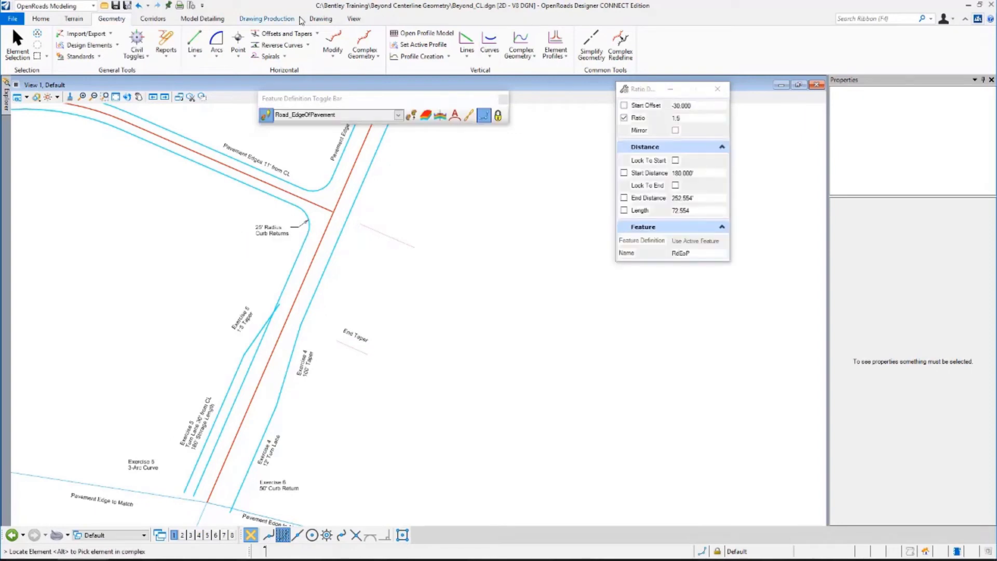
Step: Trim the 1:5 taper and the adjacent main road pavement edge to their intersection
click(267, 19)
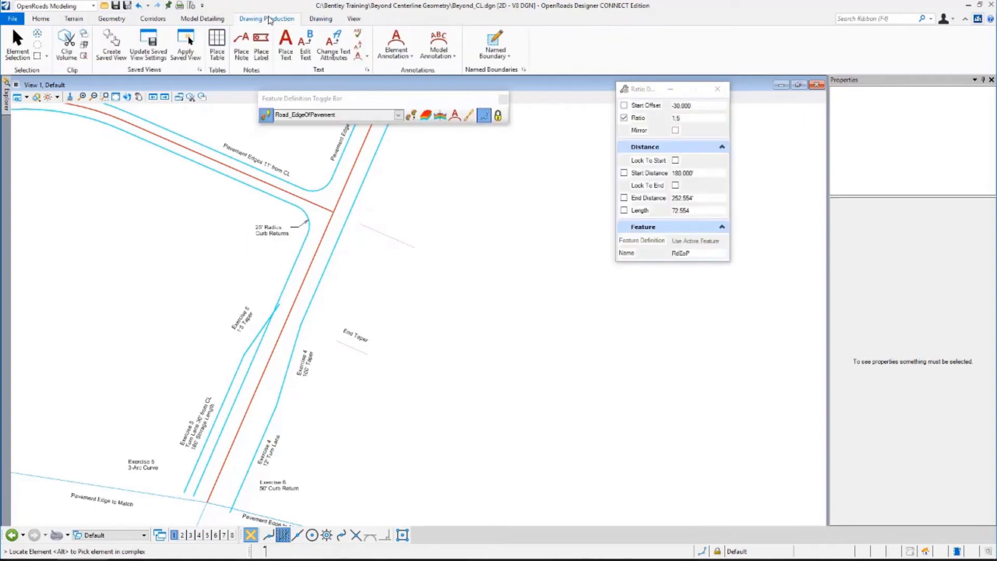
click(320, 19)
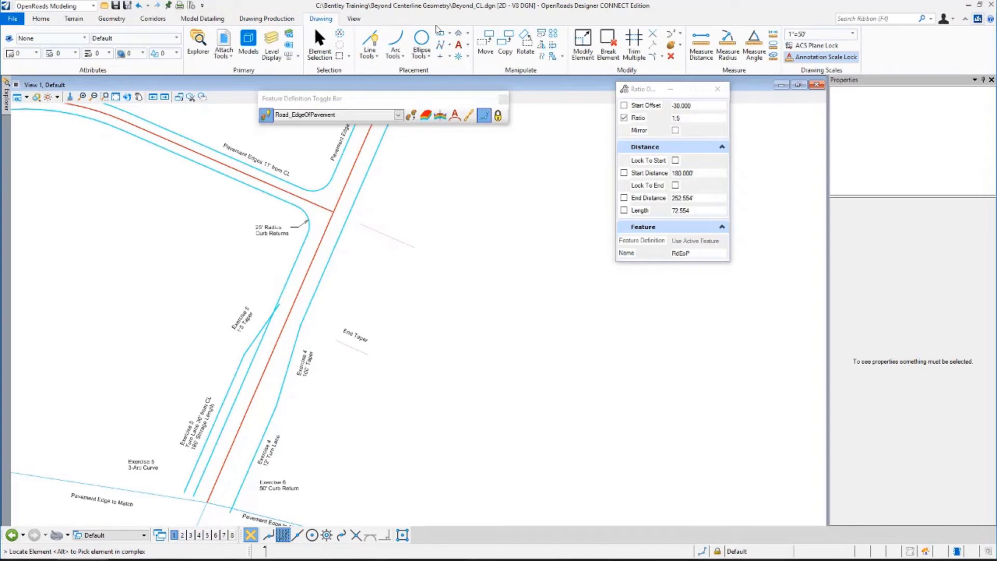
click(653, 35)
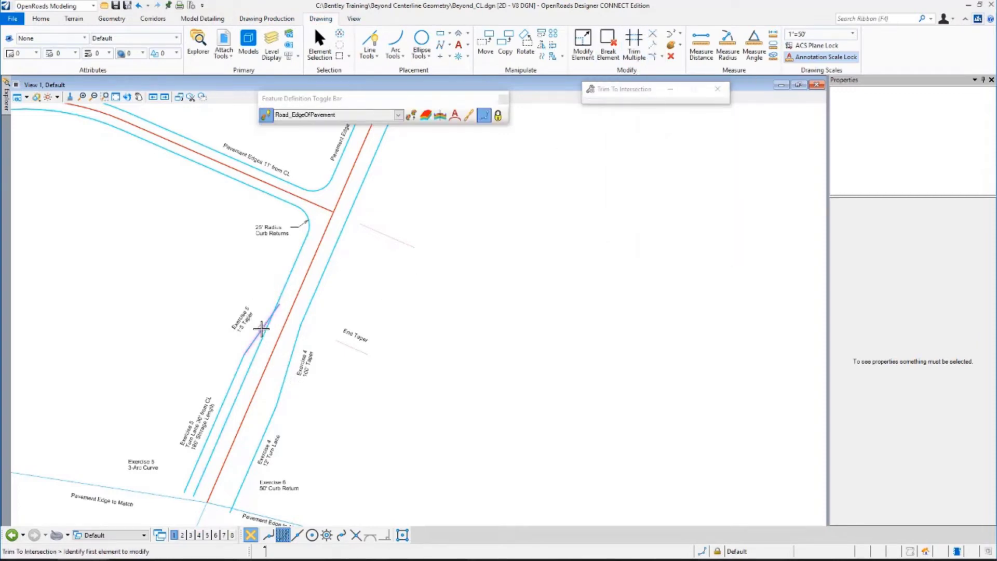
click(285, 290)
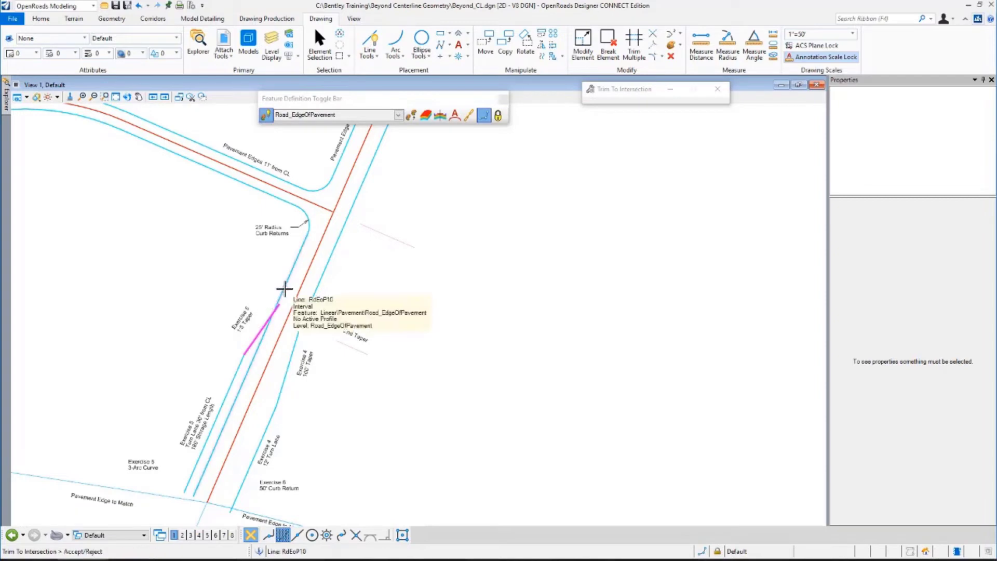
click(255, 268)
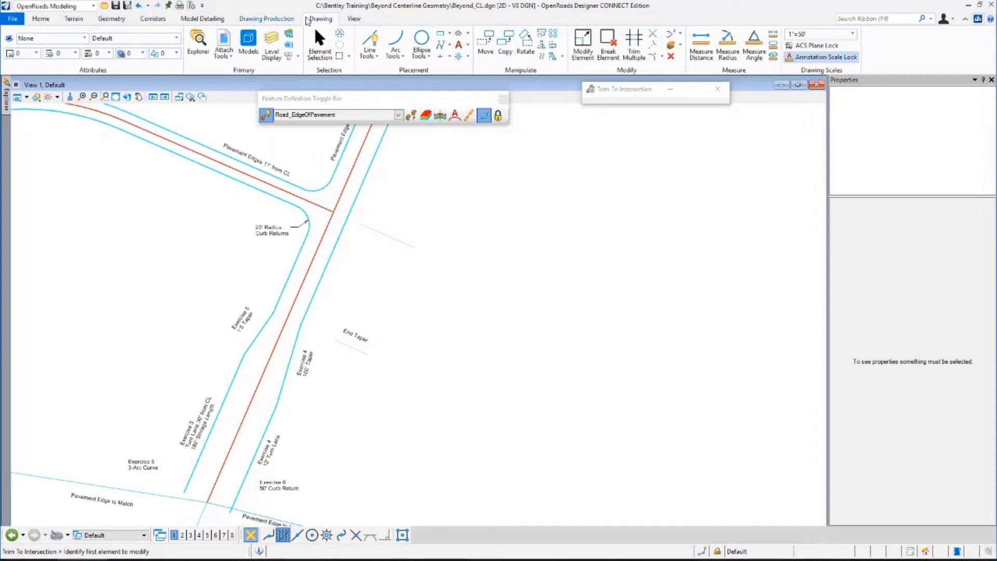
Step: Select the 1:5 taper's untrimmed base line and try entering a new value in its on-screen dimension
click(320, 42)
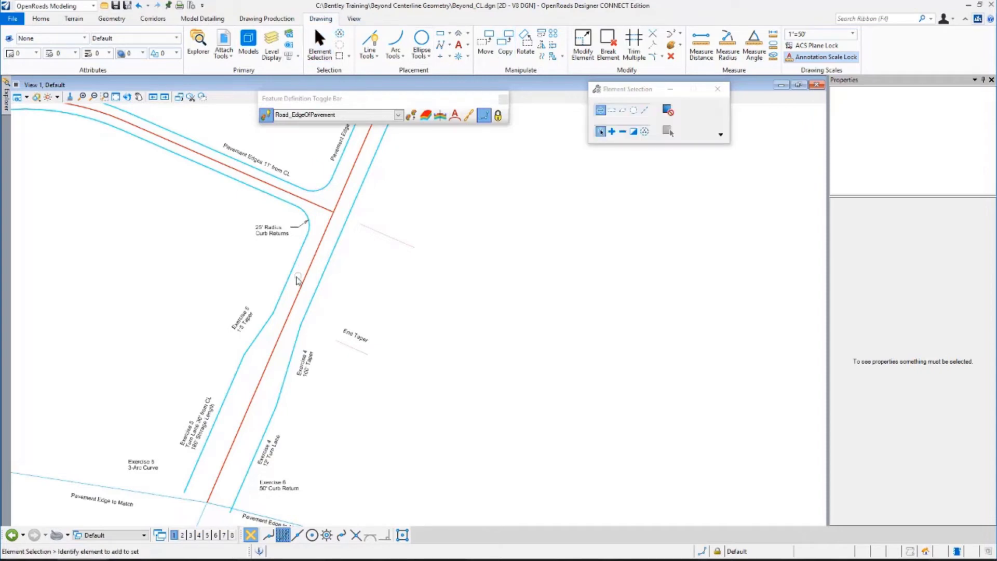
click(257, 338)
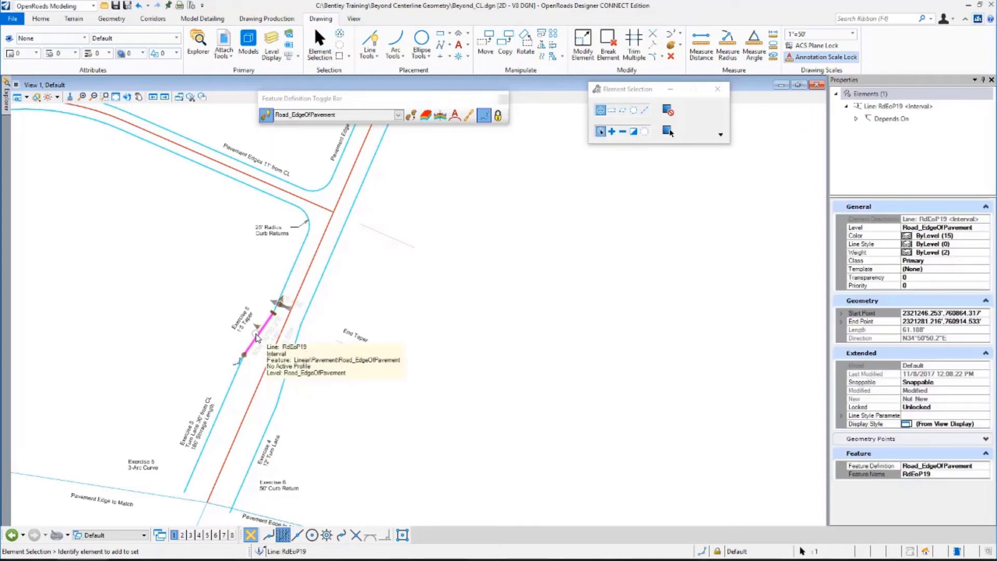
click(257, 338)
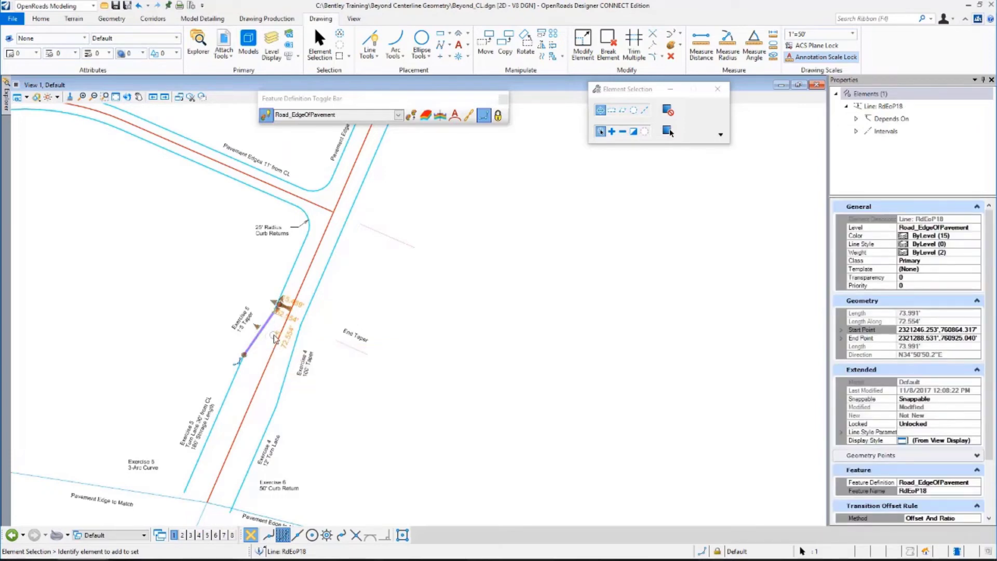
click(279, 338)
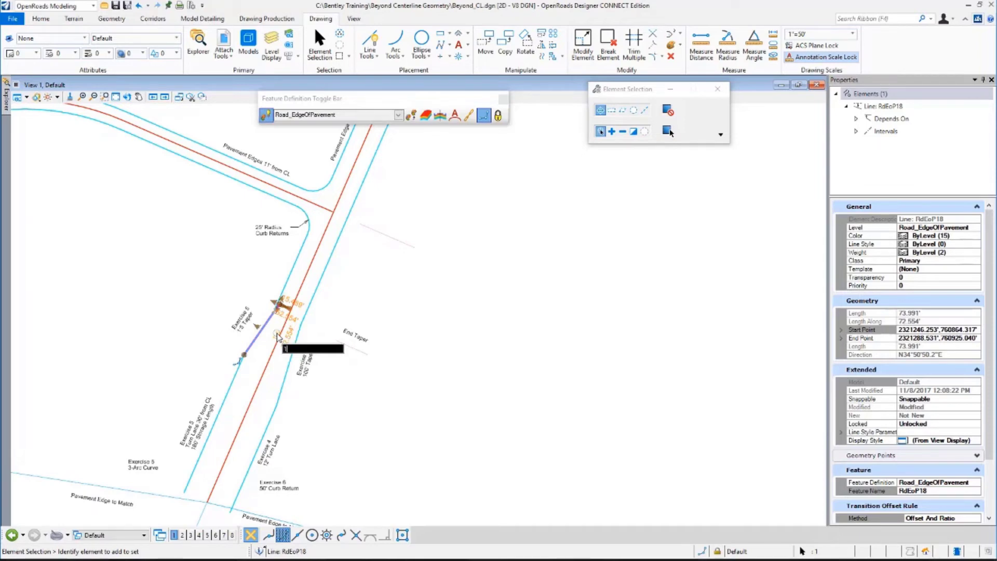
text(11)
key(Return)
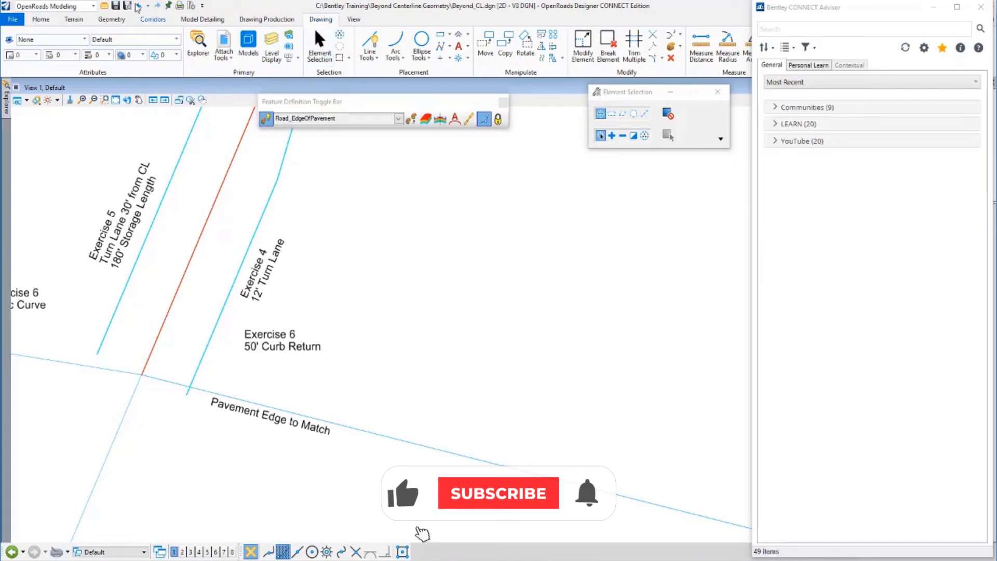
Step: Create a 50' radius Simple Arc between the Pavement Edge to Match and the 12' turn lane edge, with Trim/Extend set to Ahead
click(112, 19)
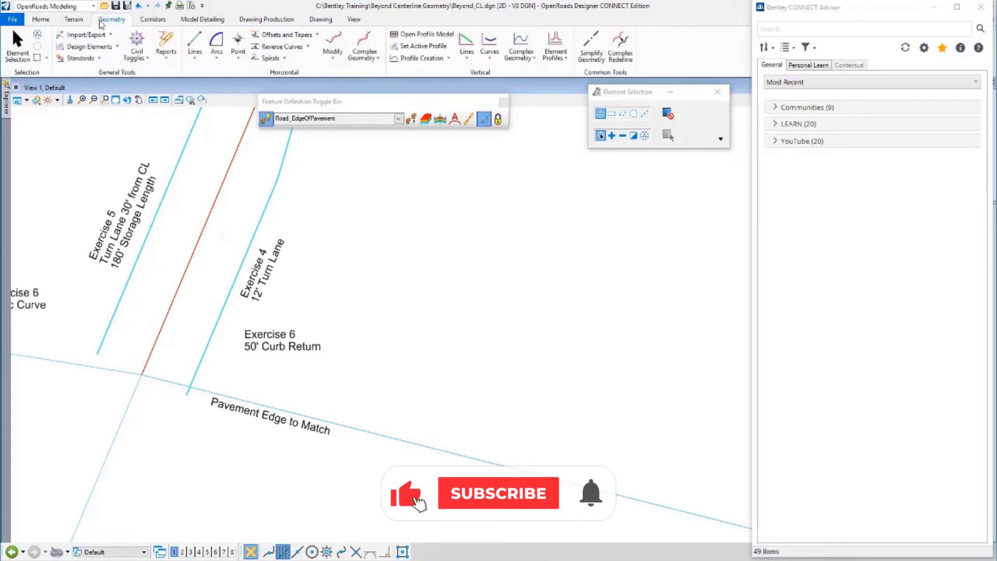
click(217, 55)
mouse_move(279, 140)
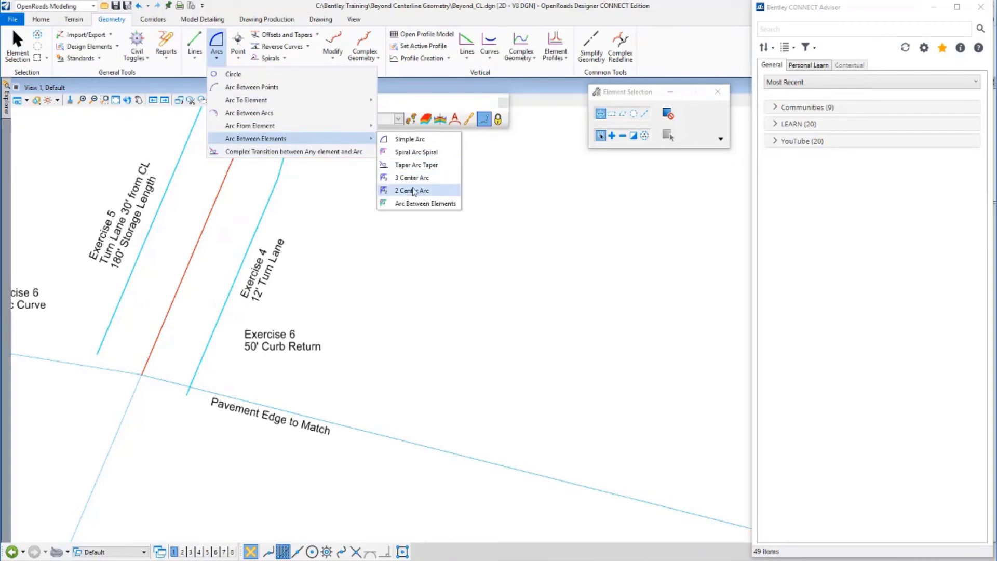
click(417, 141)
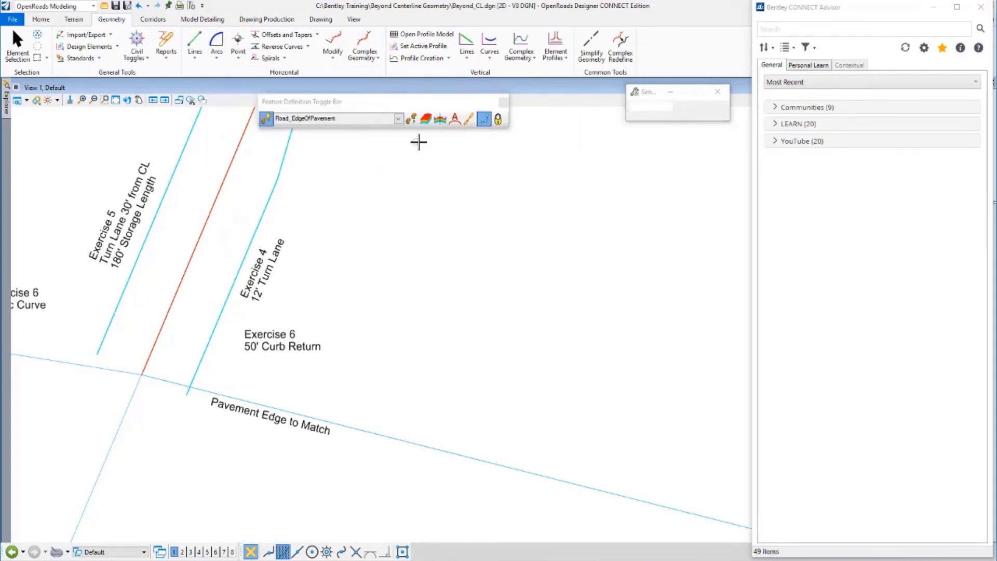
click(249, 399)
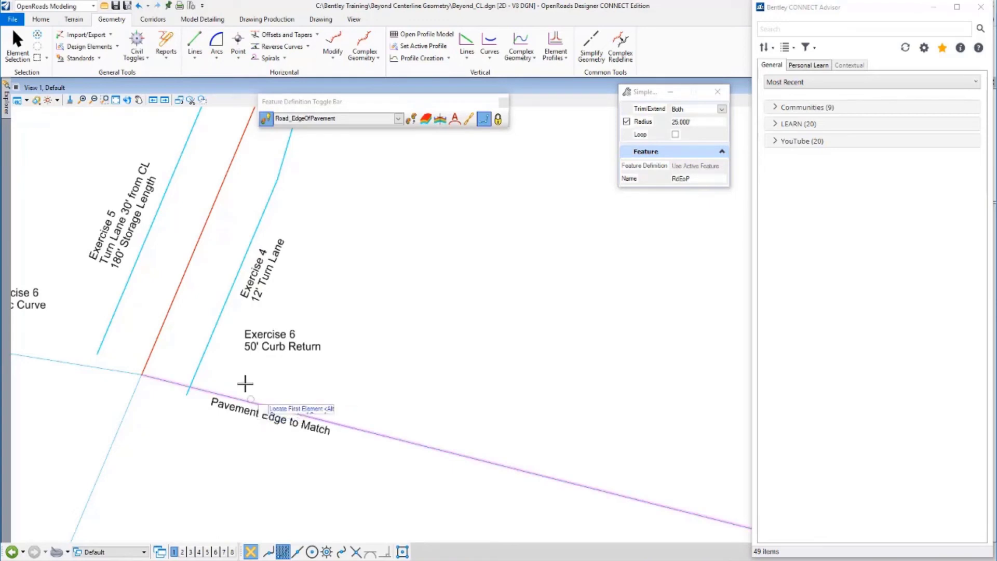
click(212, 334)
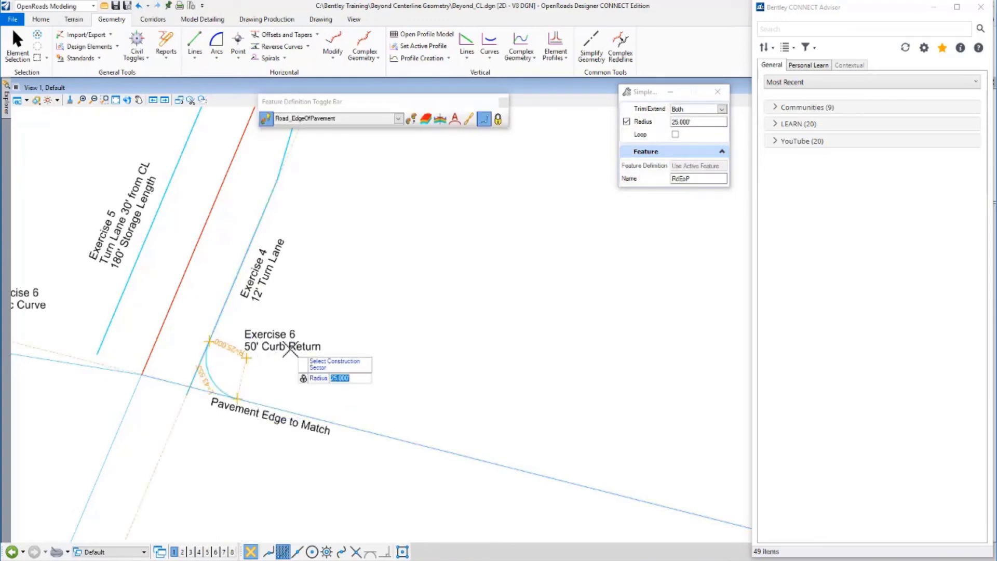
text(50)
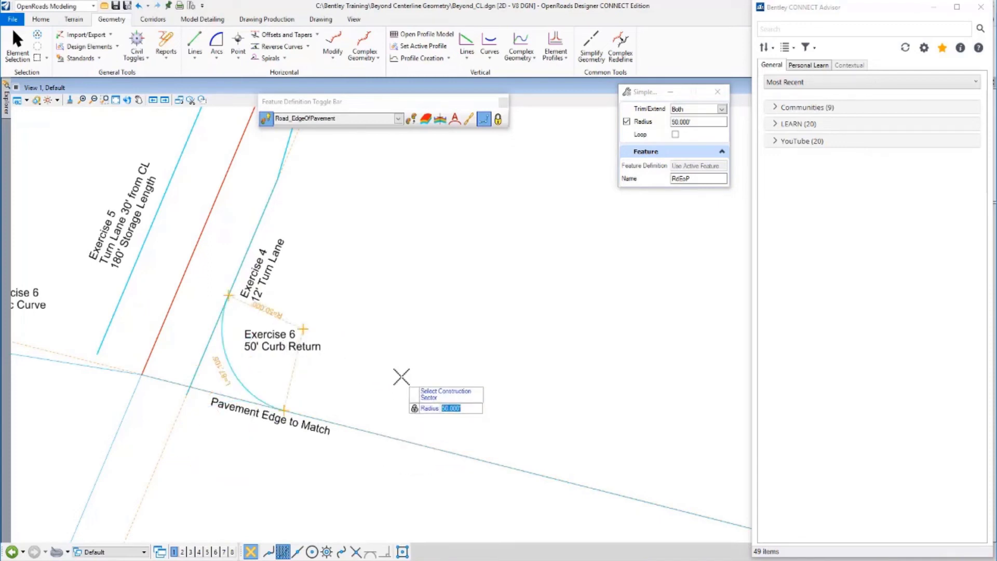
click(401, 353)
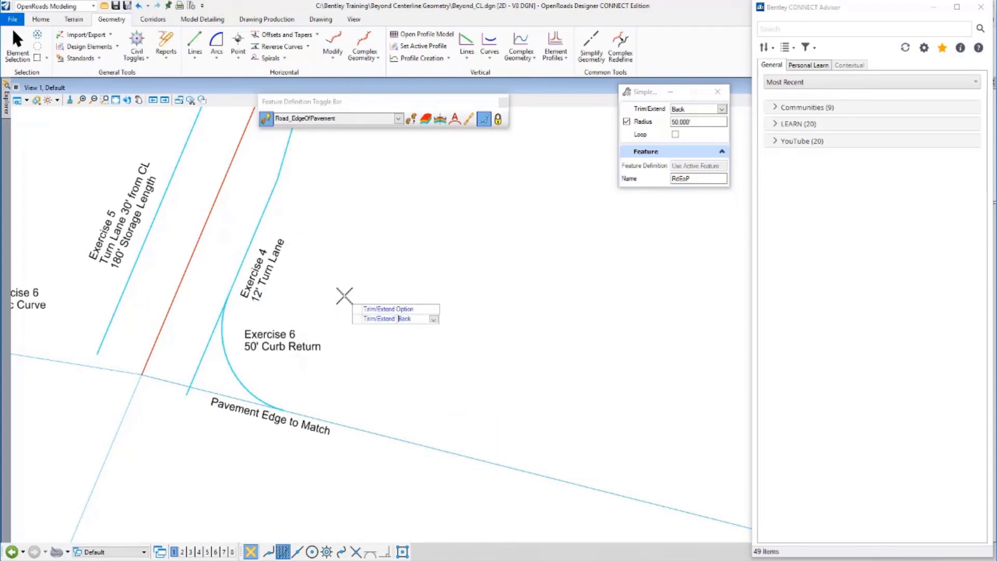
click(345, 296)
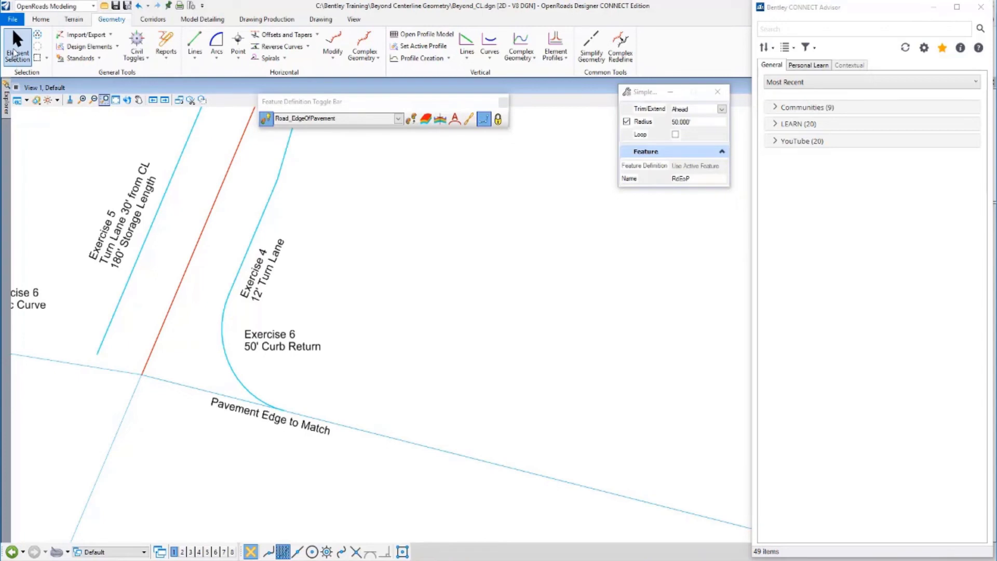
Step: Select the 50' curb return and review its Fillet Rule properties
click(14, 52)
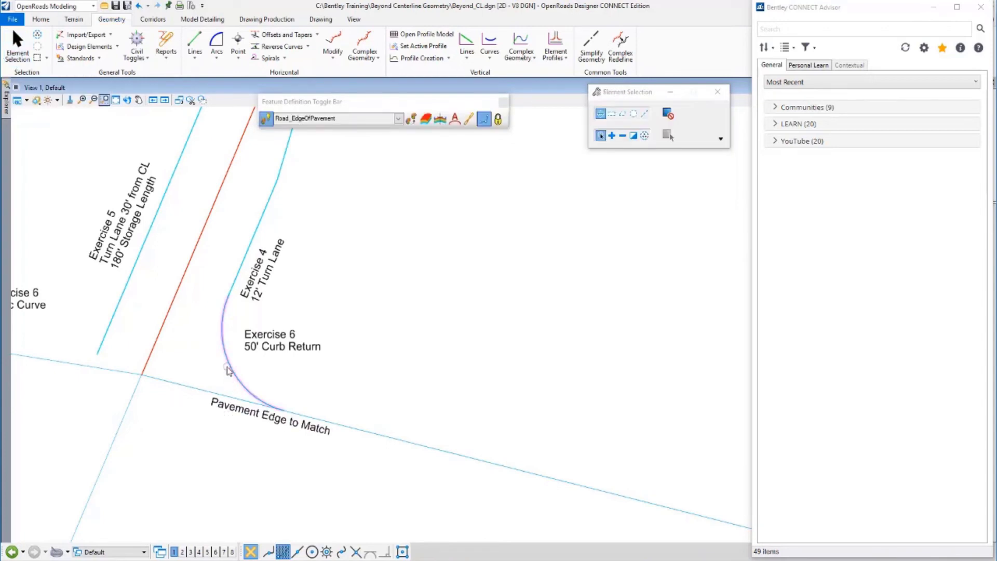
click(227, 370)
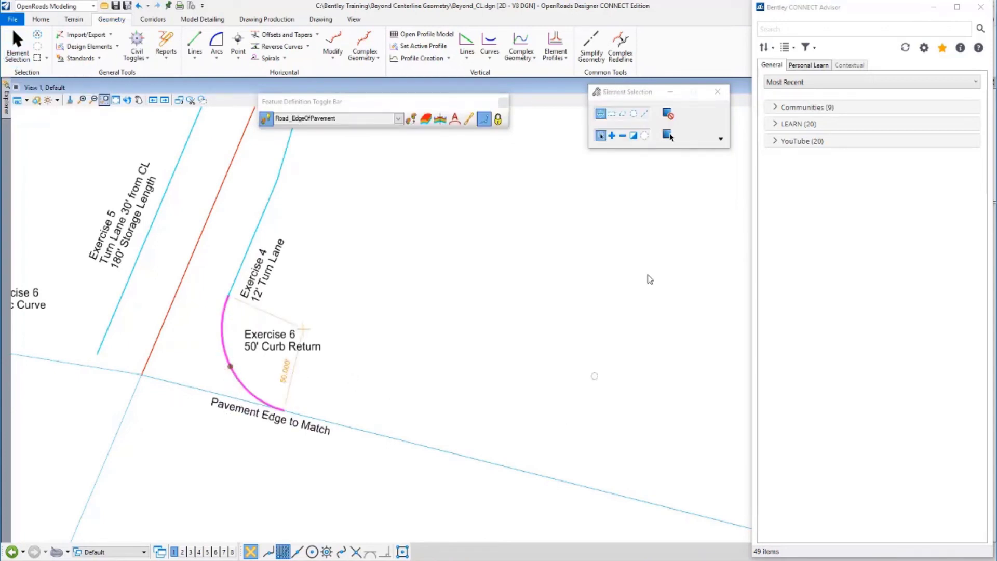
click(934, 7)
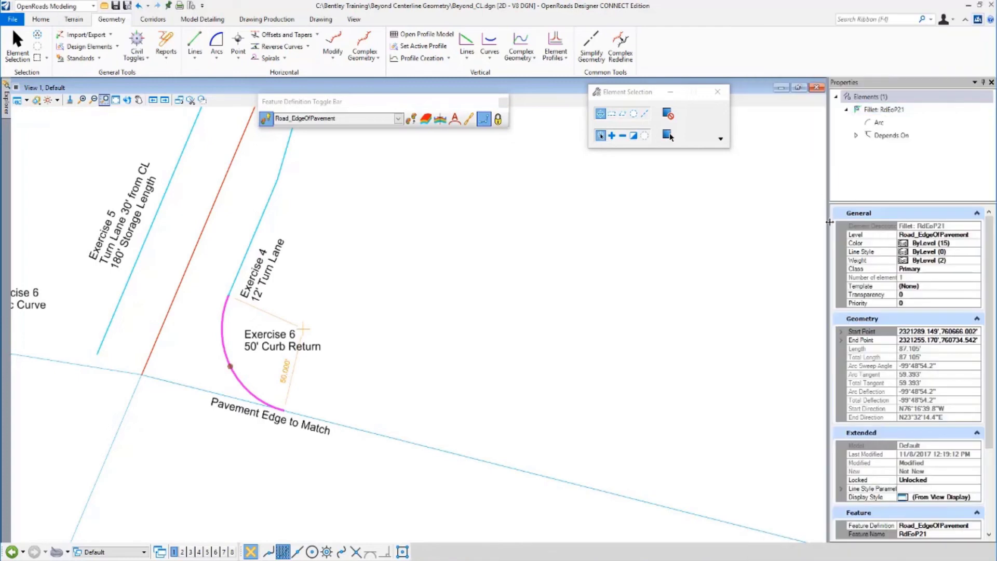
scroll(925, 486, down, 5)
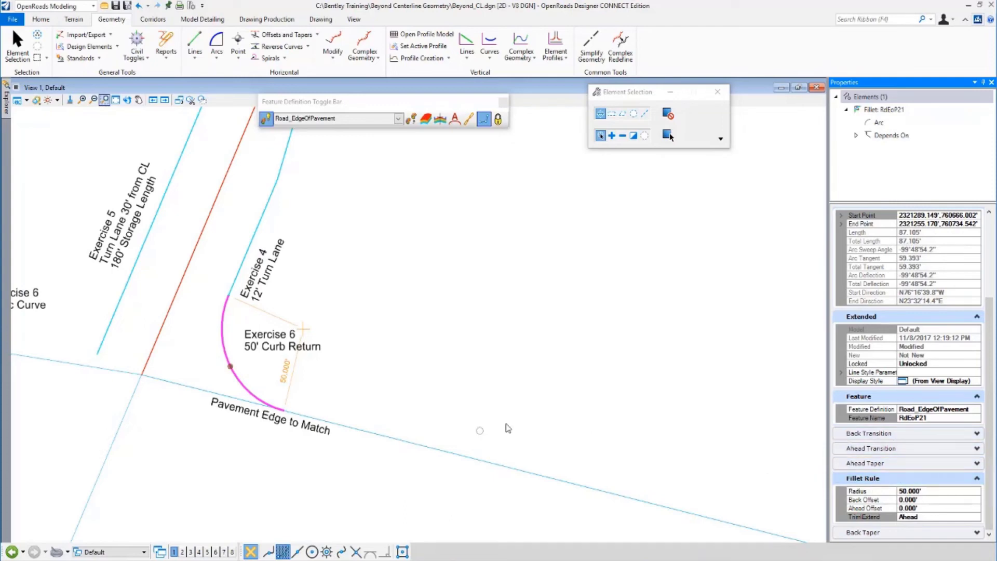
right_click(474, 390)
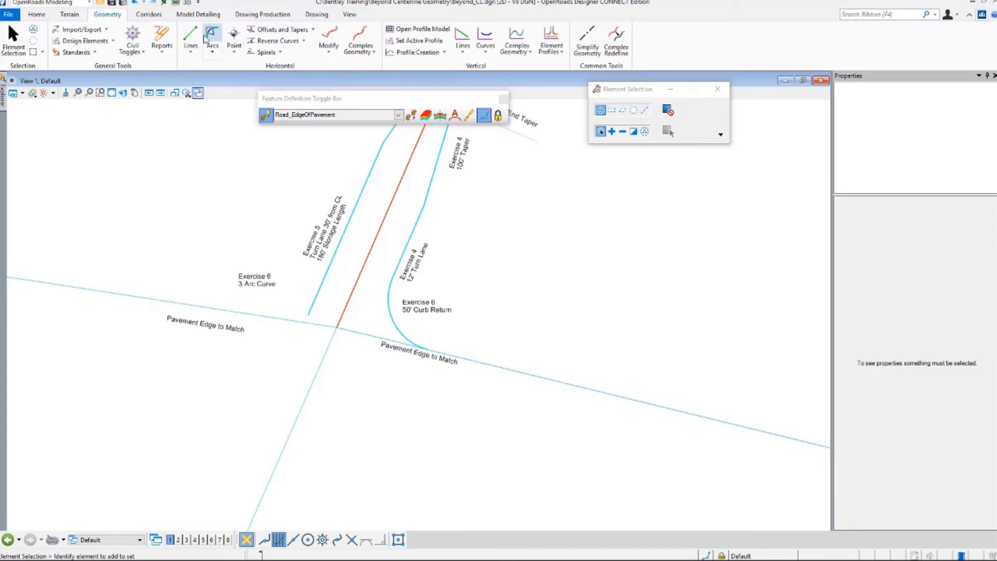
Step: Start a 3 Center Arc between elements with its main radius locked to 75'
click(212, 52)
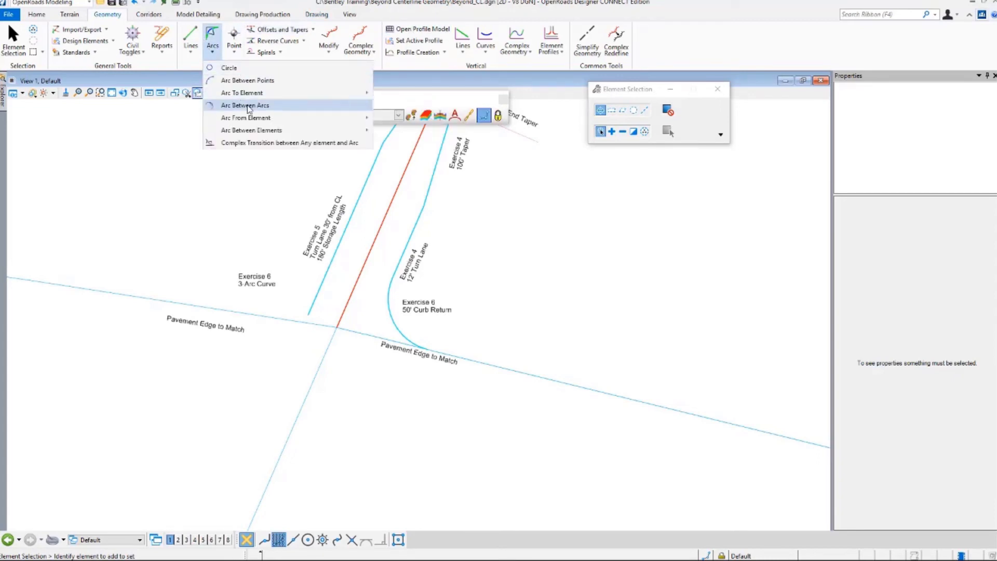
mouse_move(258, 131)
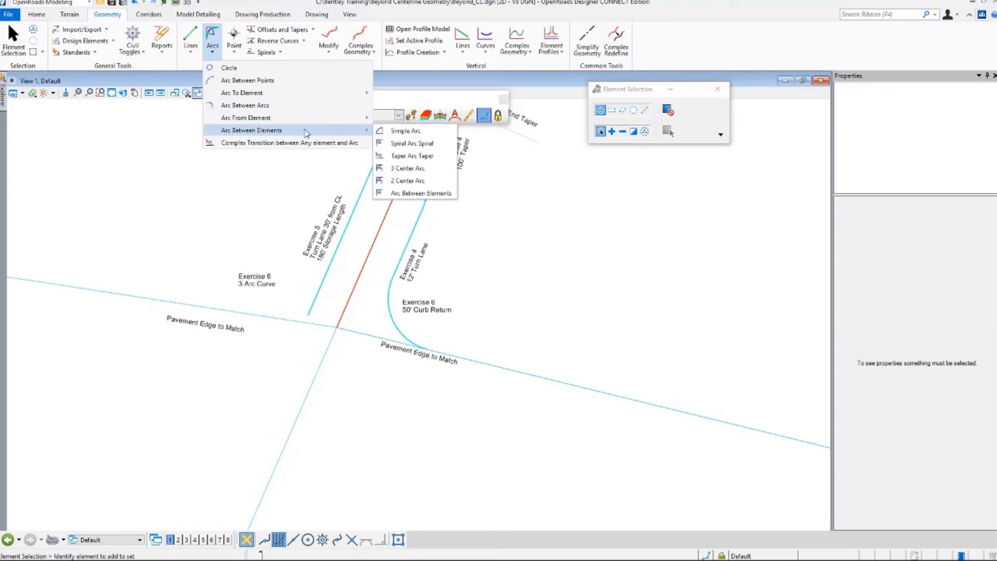
click(410, 169)
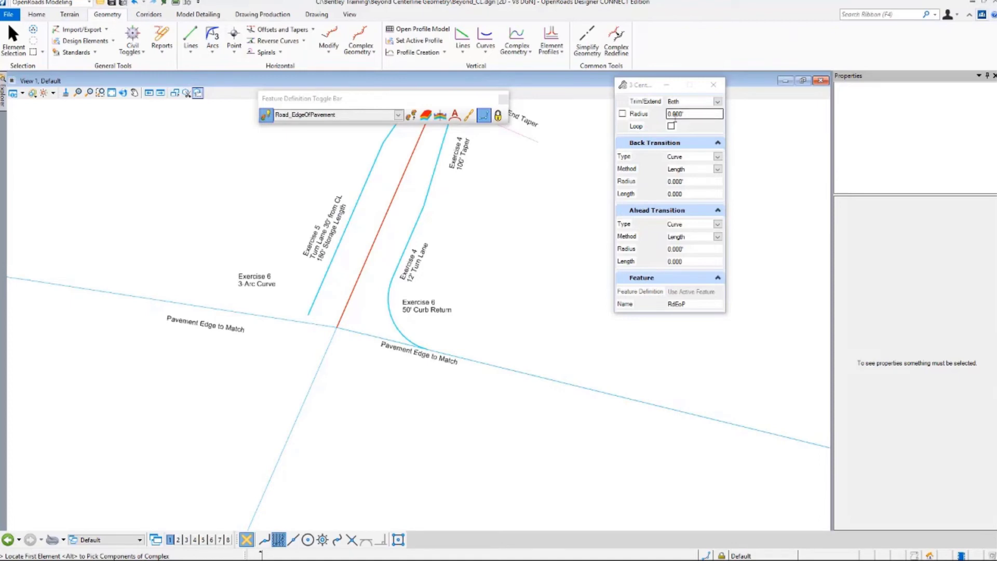
click(671, 114)
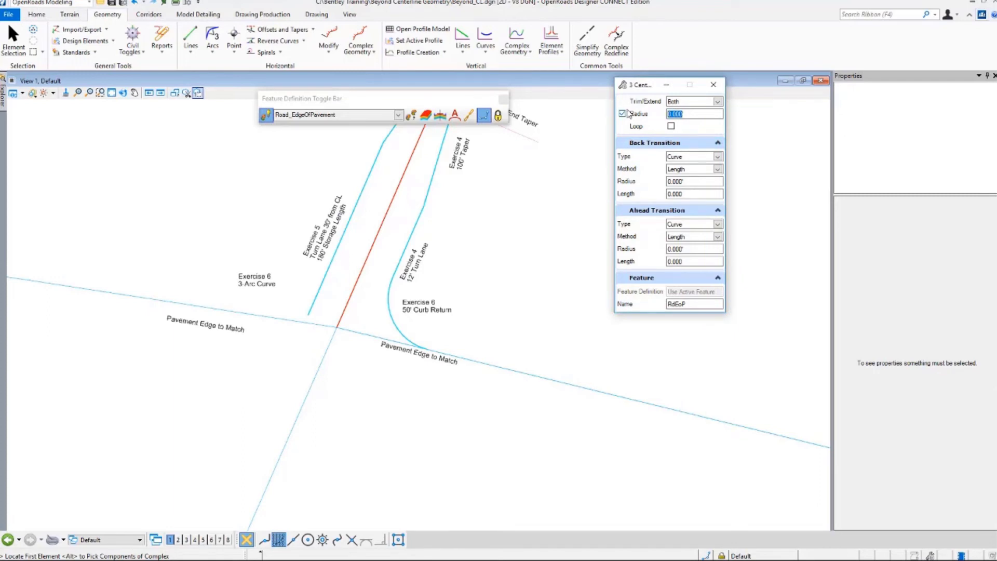
text(7)
Step: Set the 3 Center Arc's back and ahead transitions to radius 125' and length 50'
click(697, 180)
key(Tab)
text(5)
key(Tab)
key(Tab)
key(Tab)
text(125)
key(Tab)
text(5)
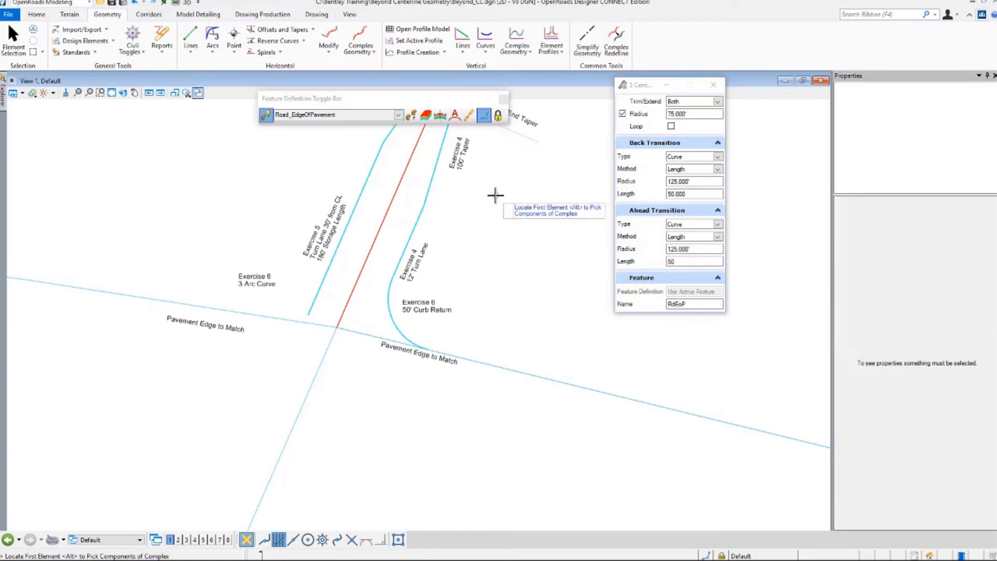
Step: Place the 3 Center Arc between the 180' storage turn lane edge and the Pavement Edge to Match, with Trim/Extend set to Back
click(319, 287)
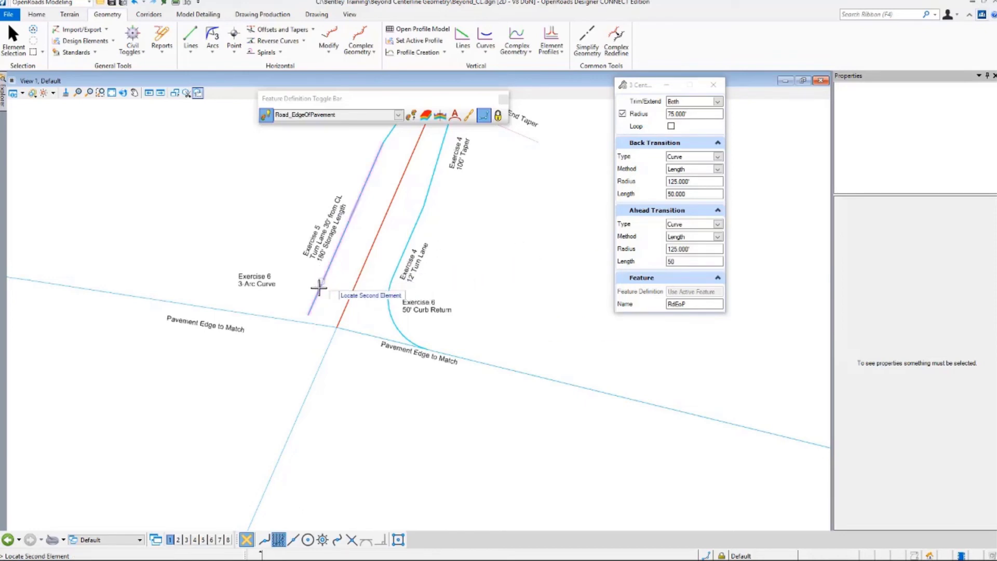
click(263, 317)
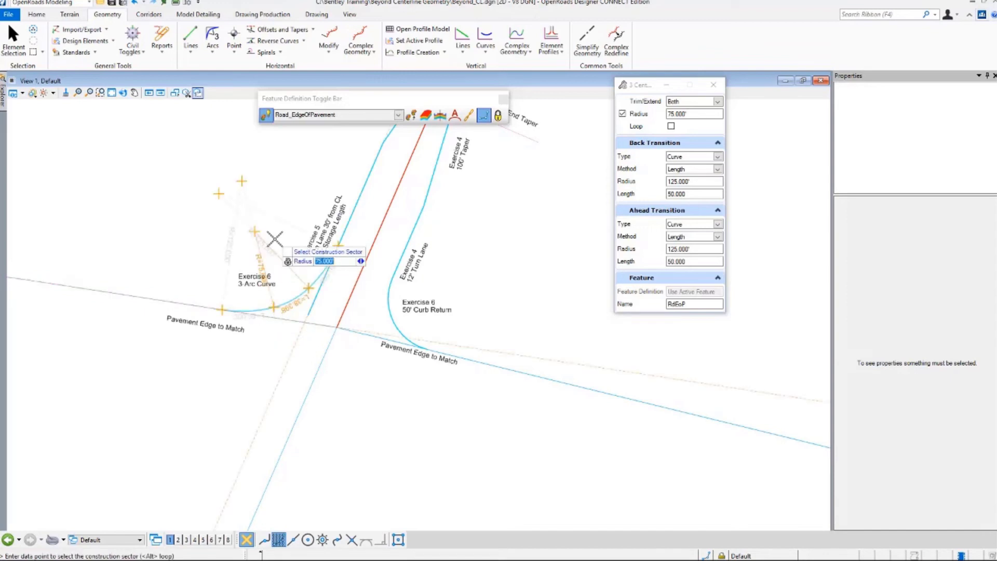
click(278, 167)
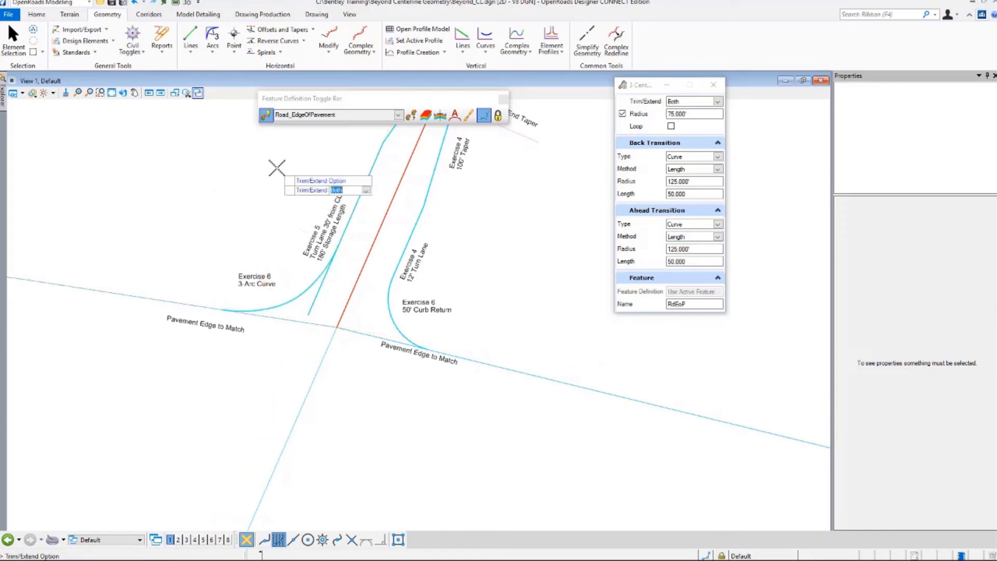
click(277, 167)
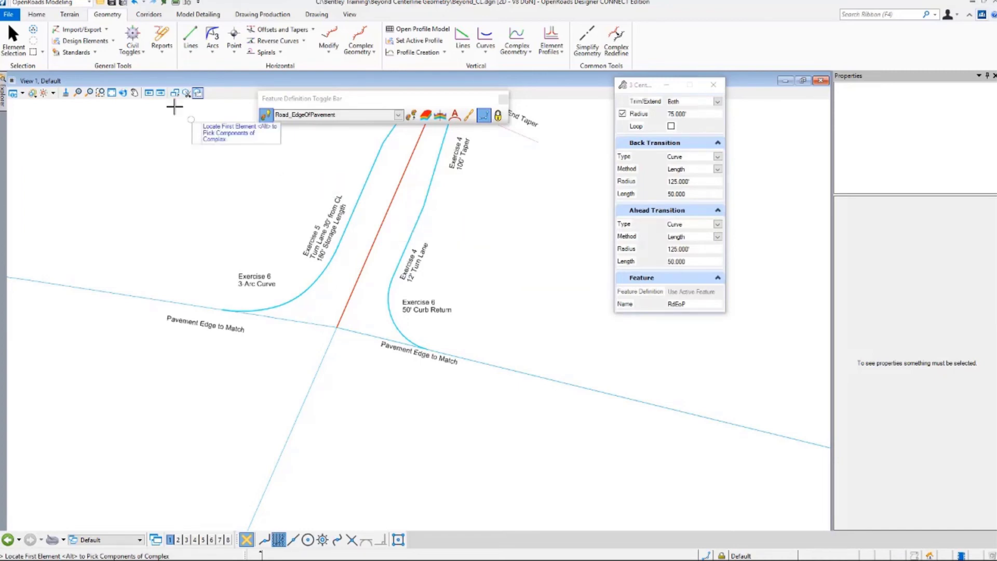
Step: Select the three-center arc and examine its component arcs, back and ahead transitions, and Fillet Rule properties
click(38, 52)
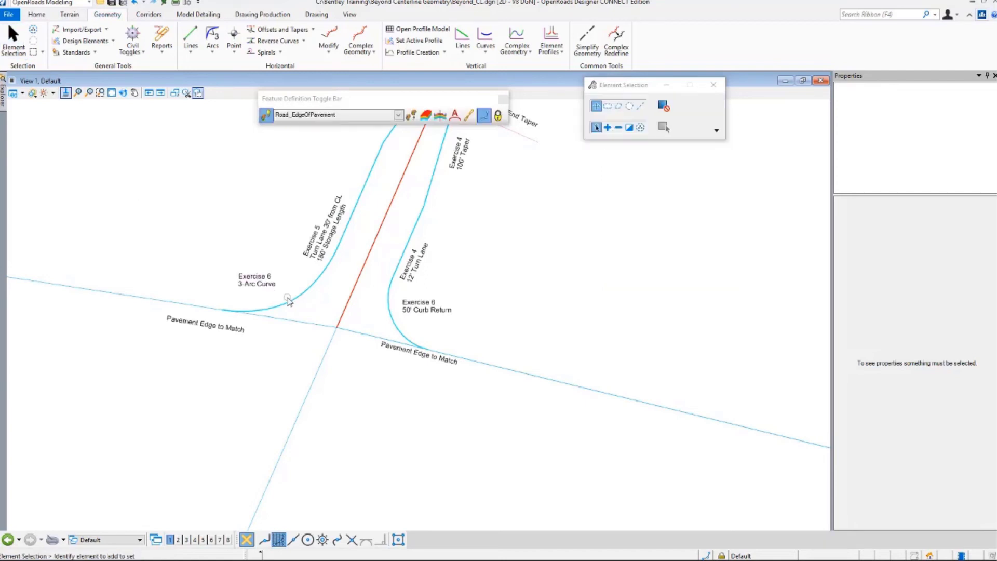
click(393, 322)
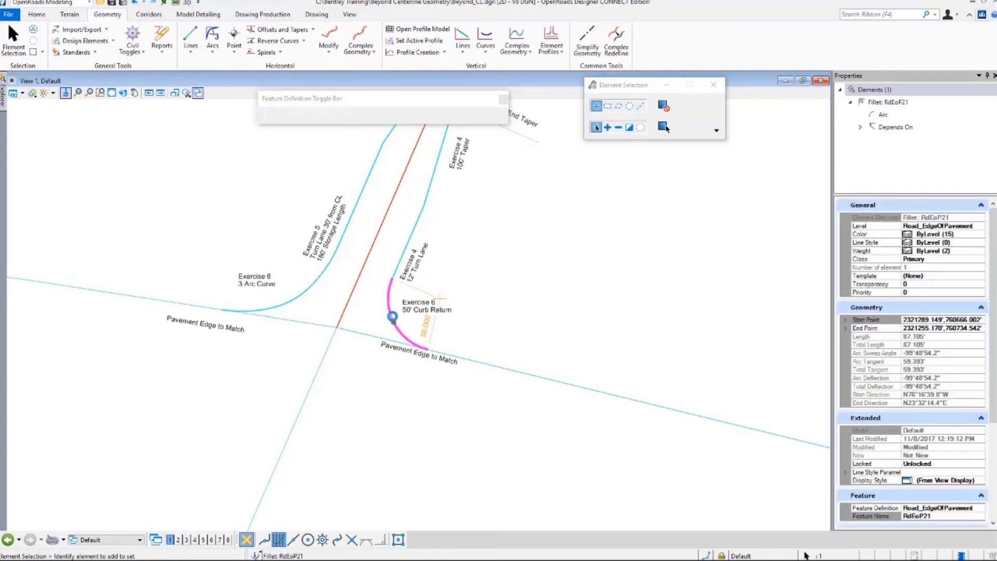
click(291, 303)
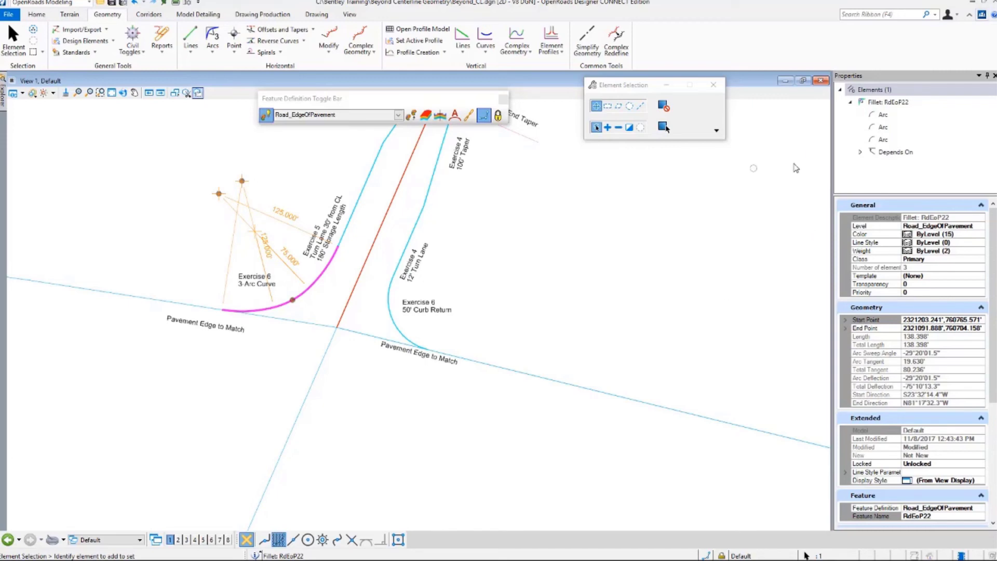
click(890, 103)
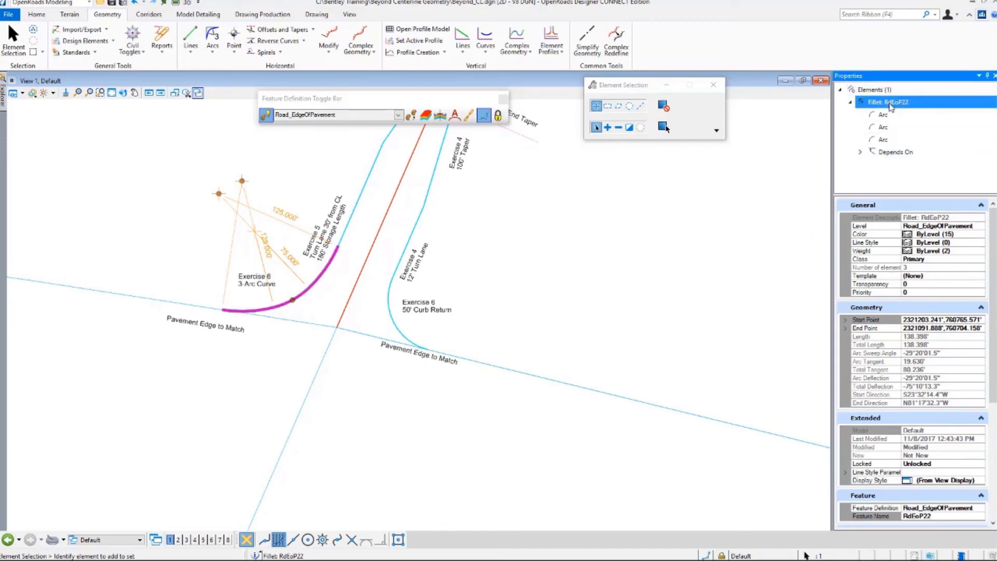
click(891, 115)
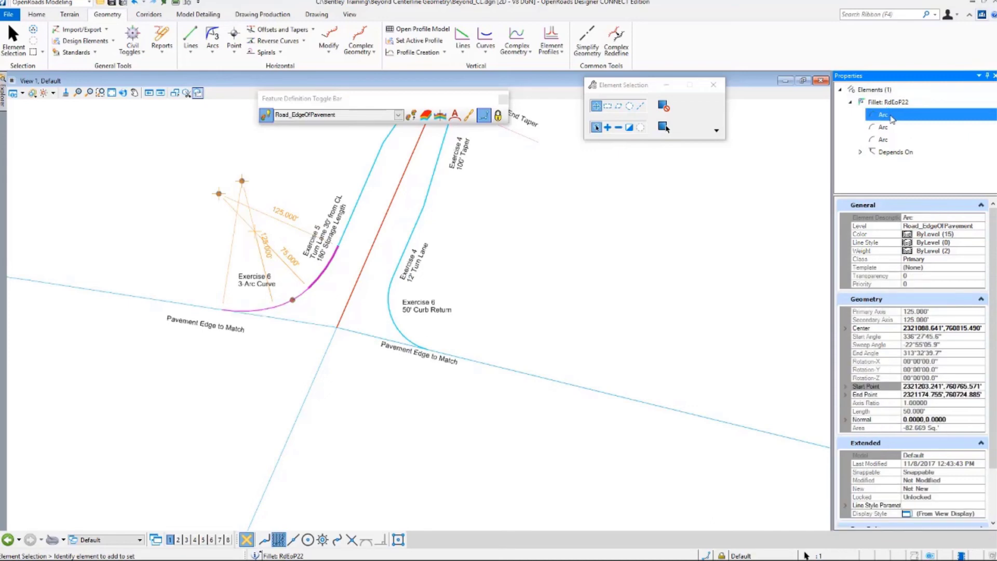
click(886, 127)
click(882, 140)
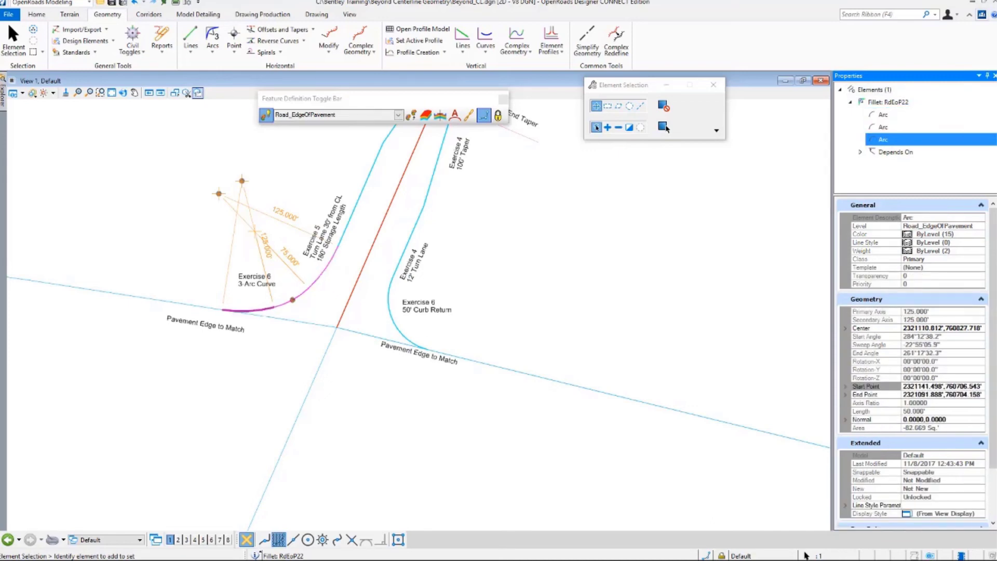
scroll(994, 466, down, 3)
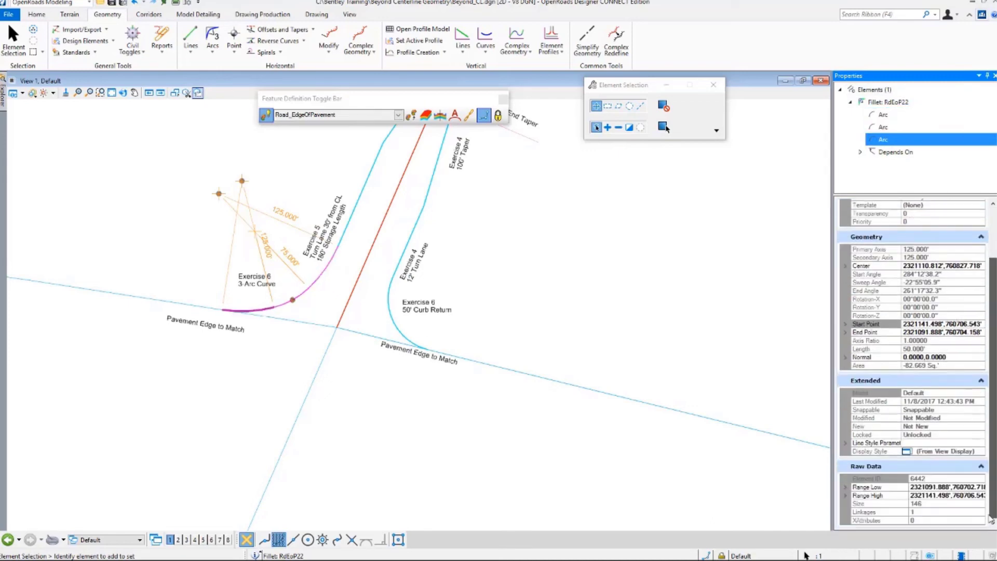
click(873, 106)
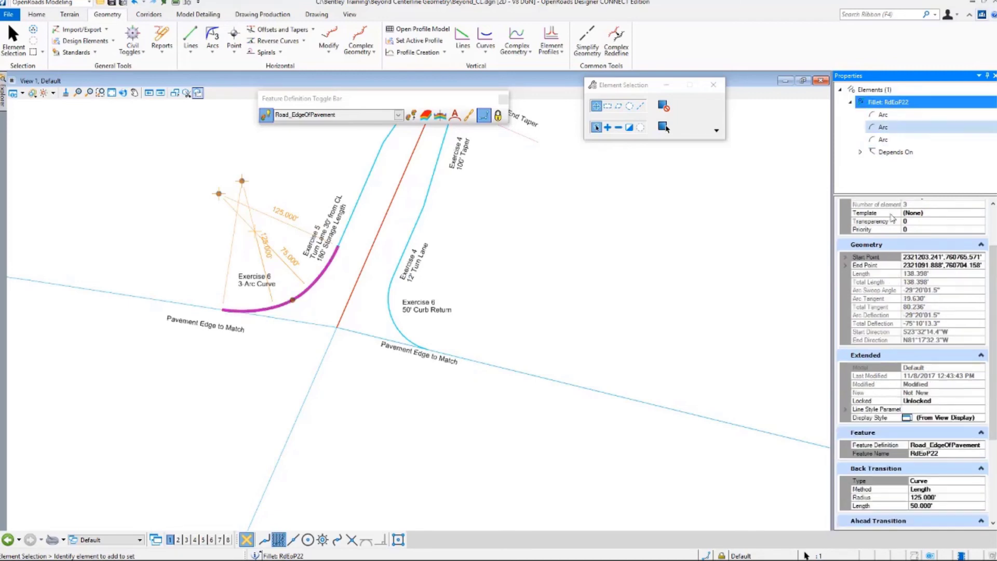
scroll(994, 512, down, 5)
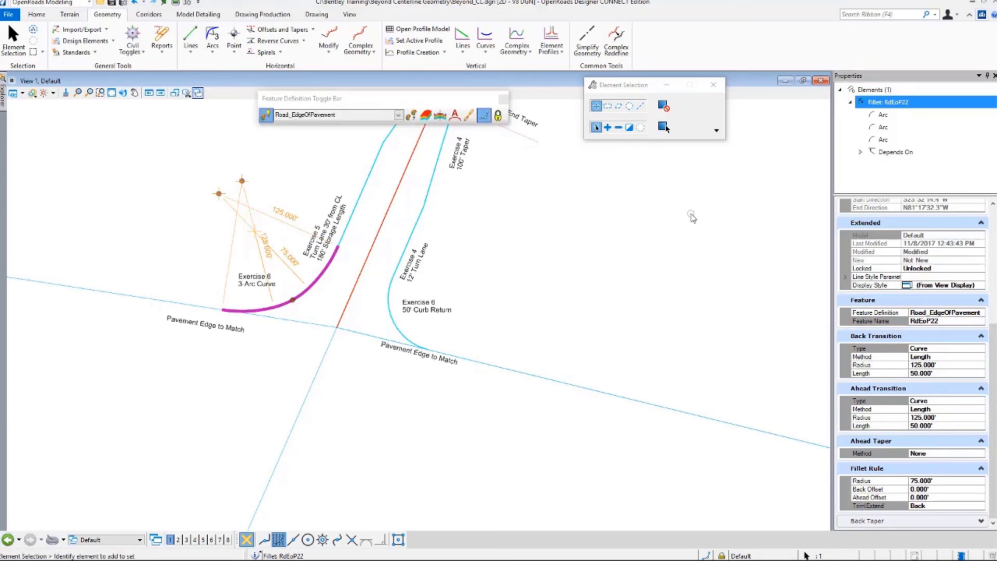
Step: Change the 50' curb return's Back Transition to a Spiral with a length of 35'
click(390, 323)
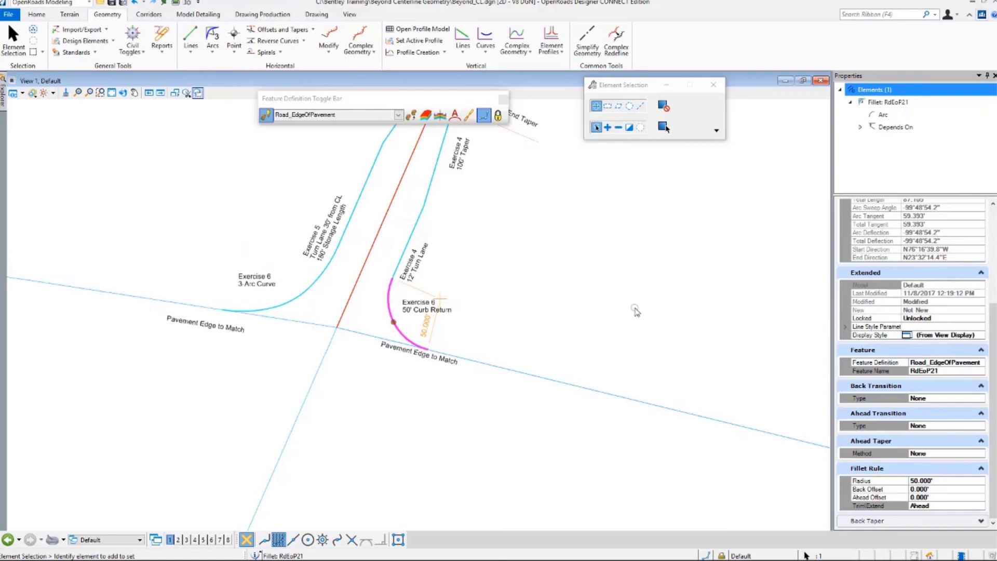
click(994, 426)
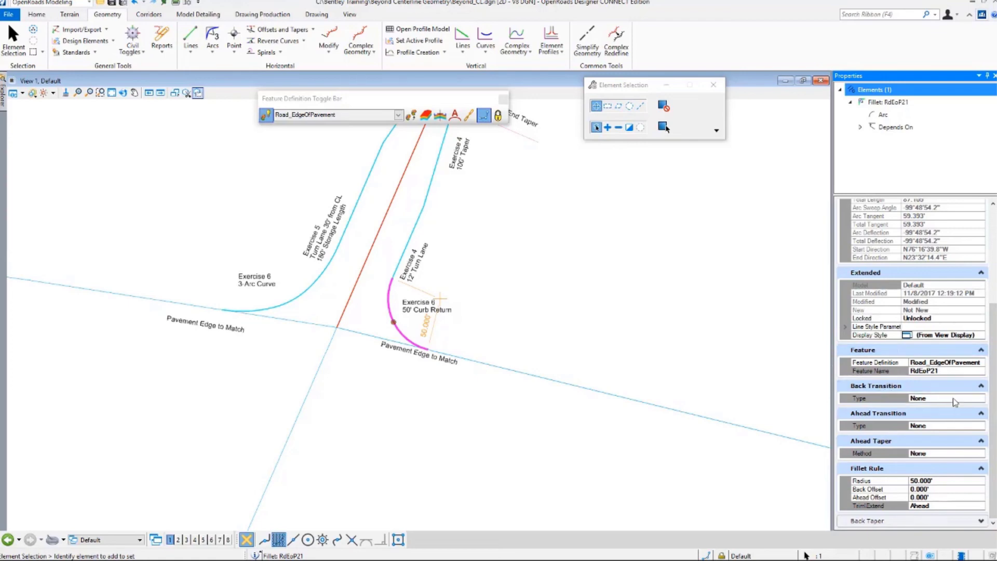
click(970, 403)
click(981, 399)
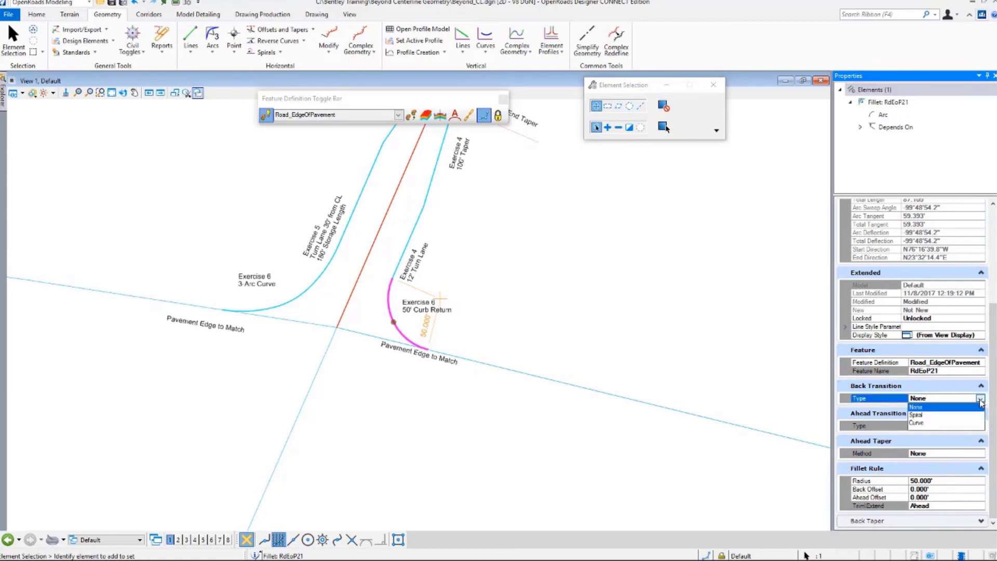
click(942, 415)
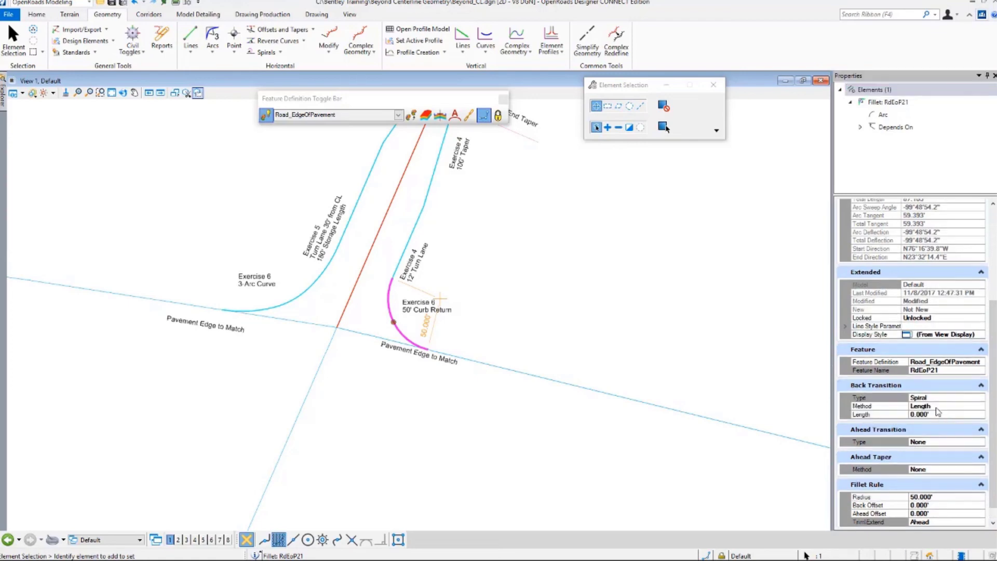
click(883, 418)
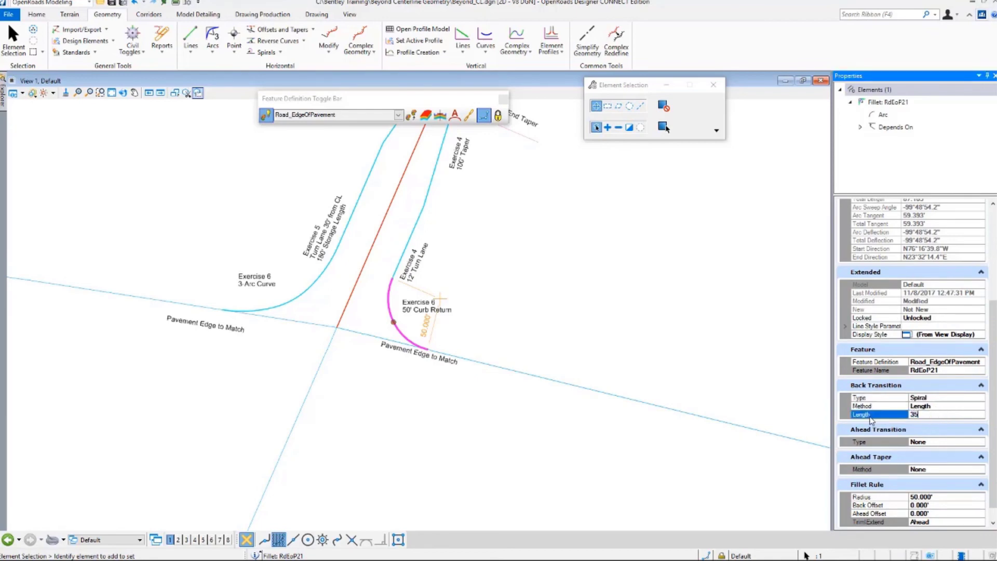
text(35)
key(Return)
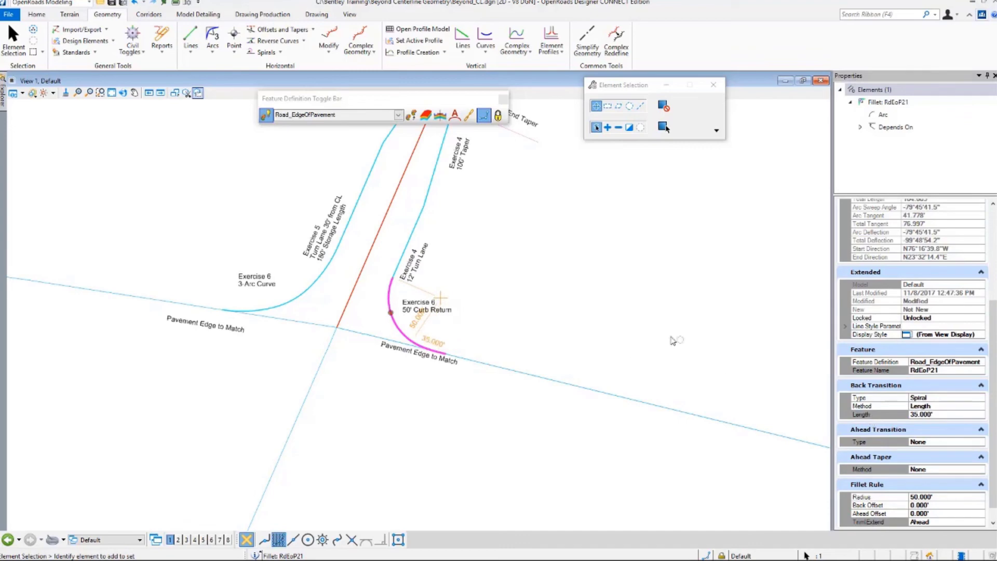
Step: Change the curb return's Ahead Transition to a Spiral with a length of 35'
click(969, 443)
click(980, 443)
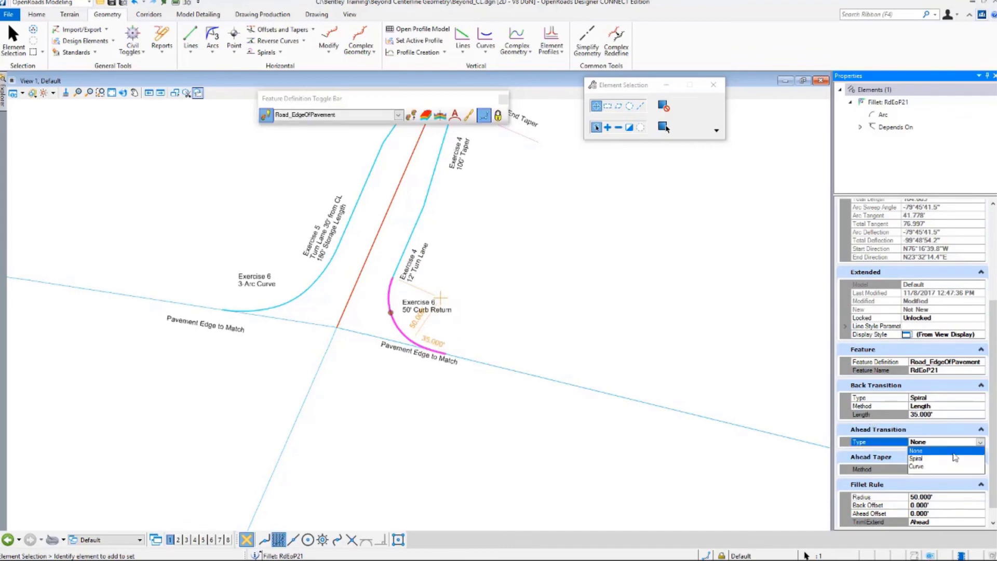
click(916, 459)
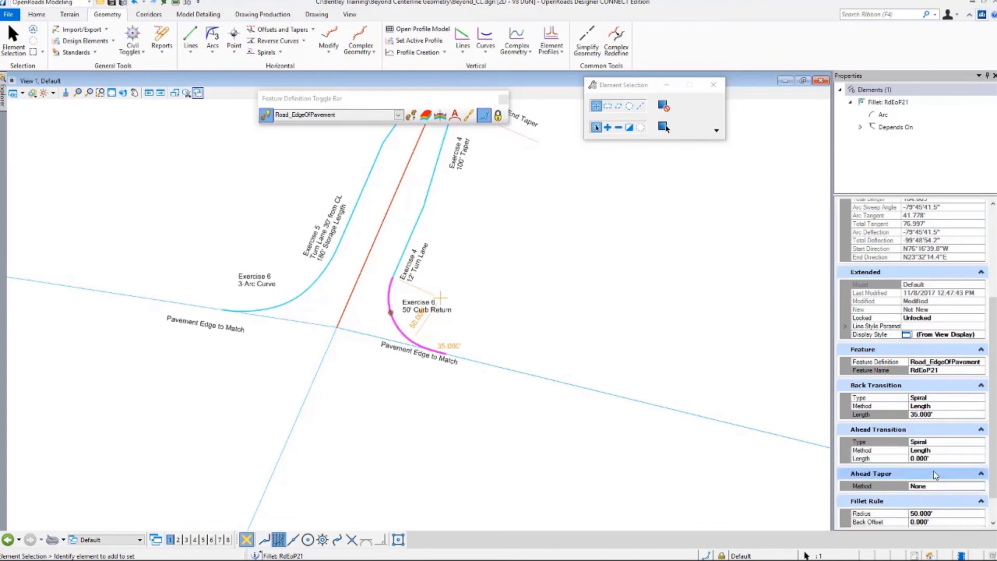
click(939, 458)
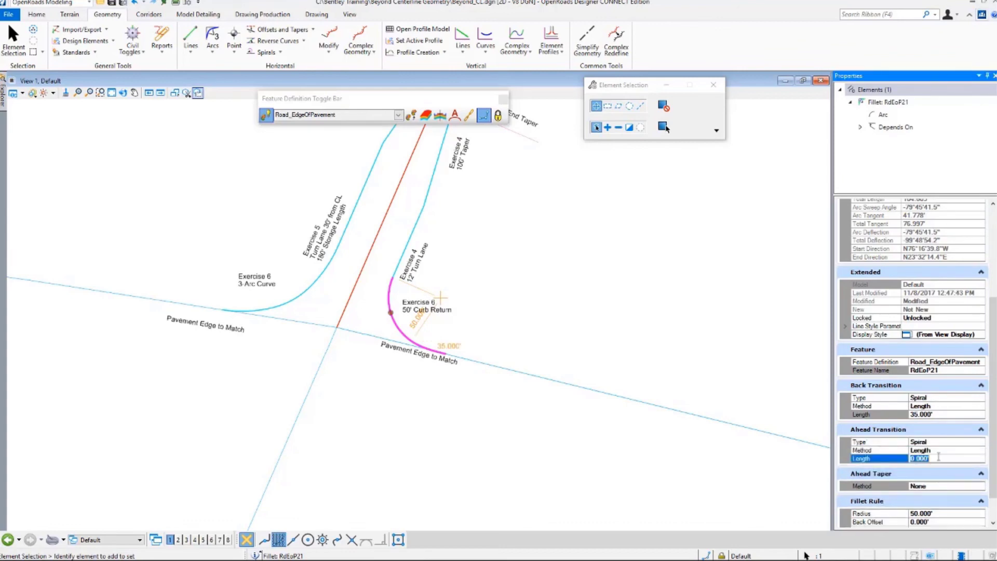
text(35)
key(Return)
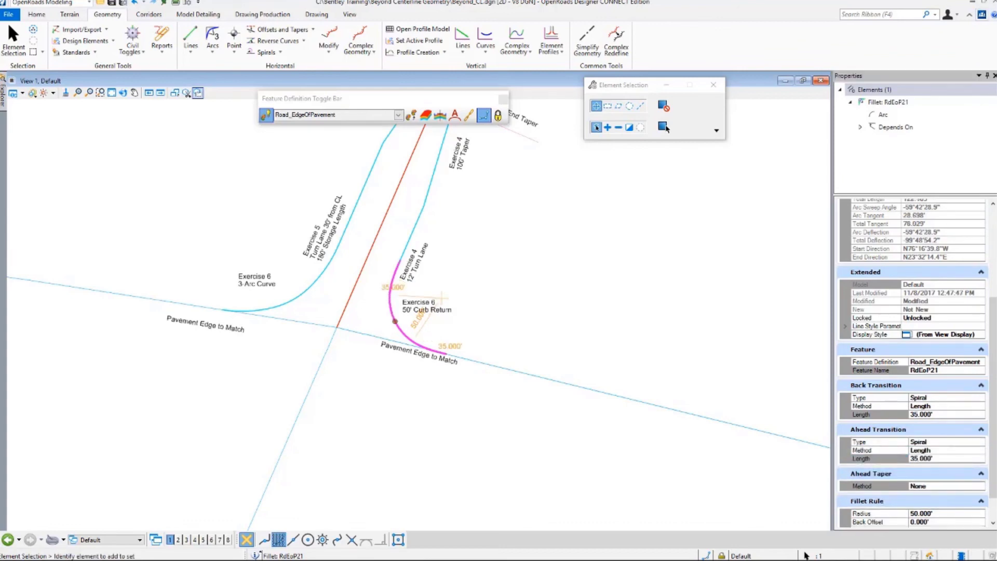
Step: Draw the cul-de-sac circle with a locked 35' radius, centered at the end of the road centerline
scroll(521, 320, up, 3)
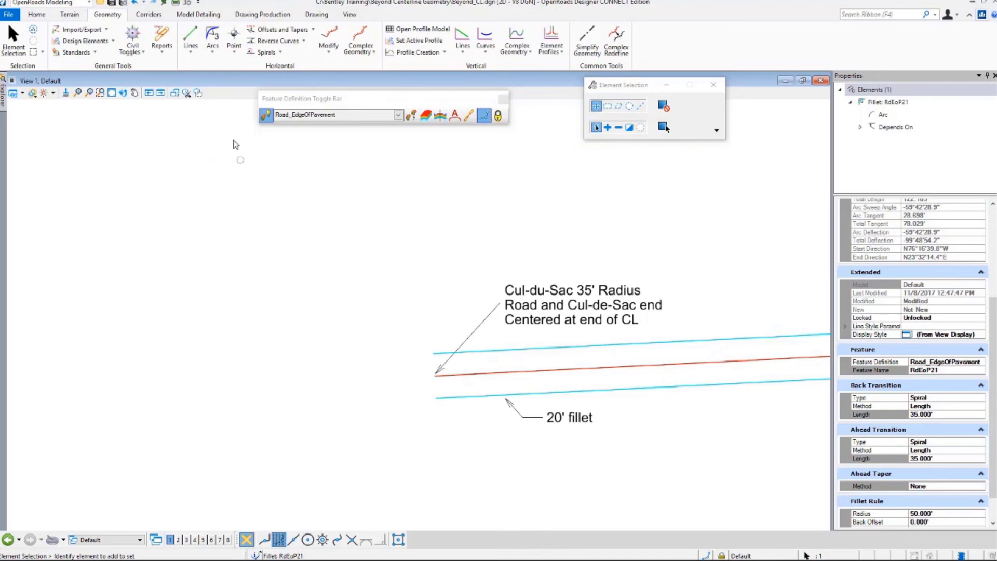
click(214, 52)
click(223, 67)
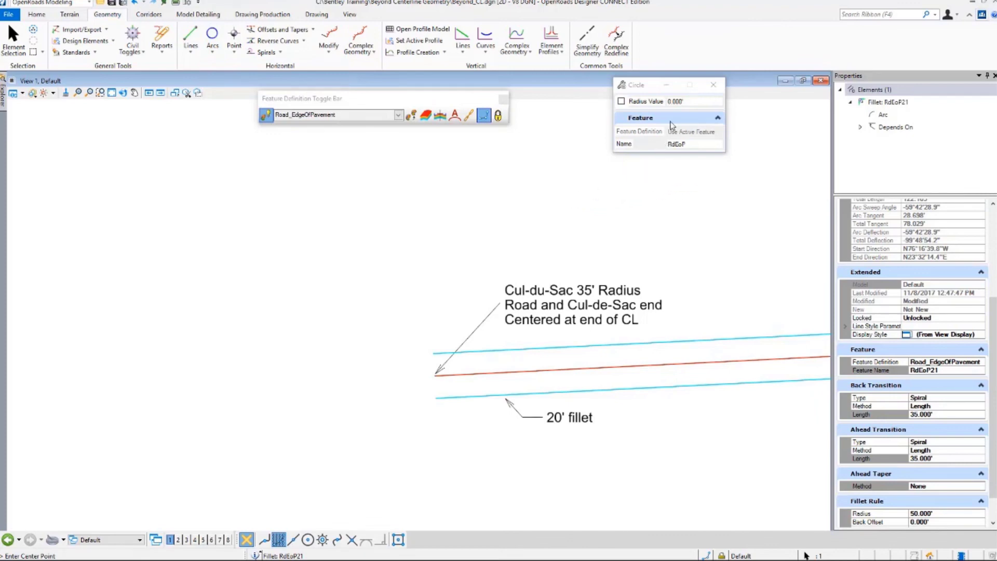
click(627, 102)
click(684, 101)
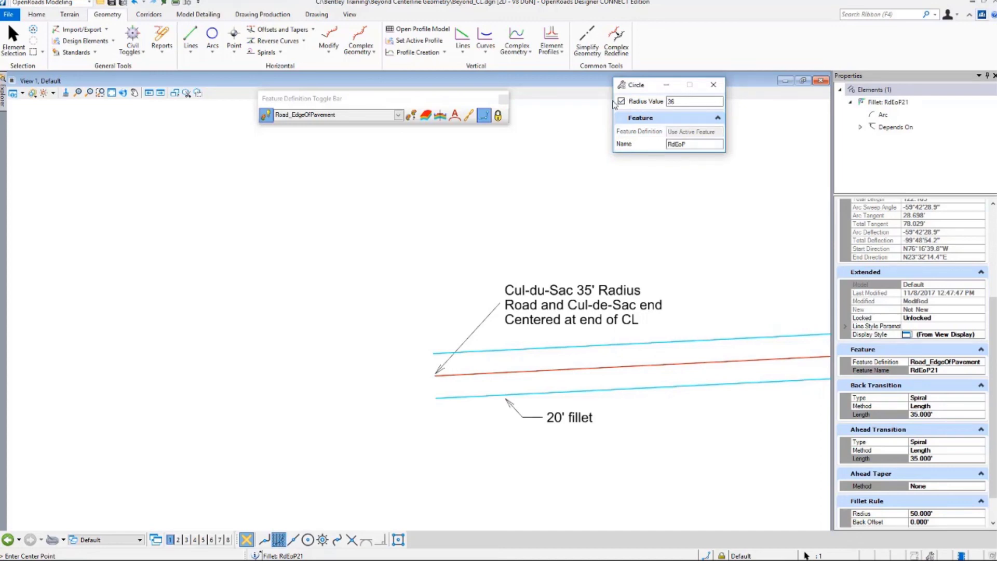
text(35)
key(Return)
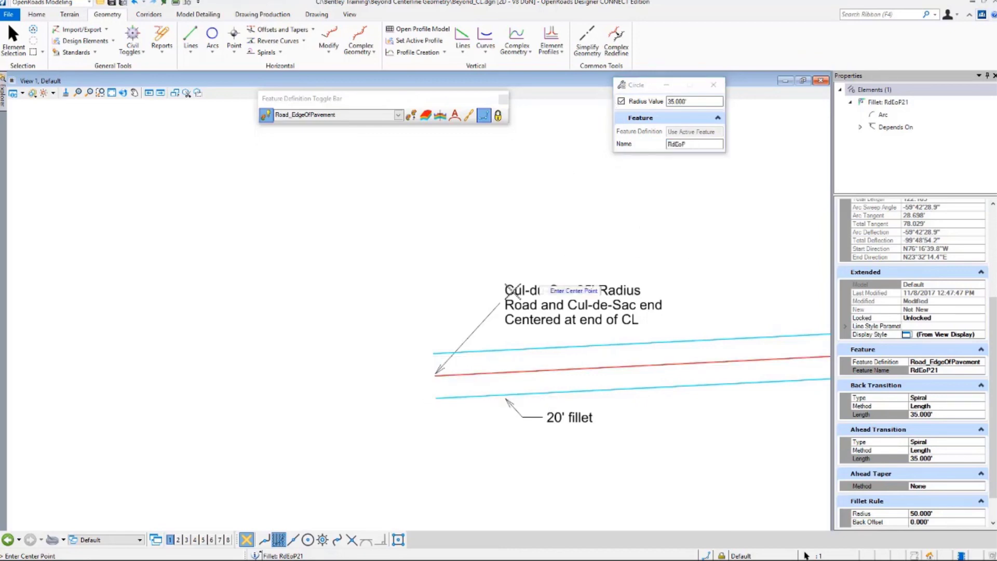
click(435, 375)
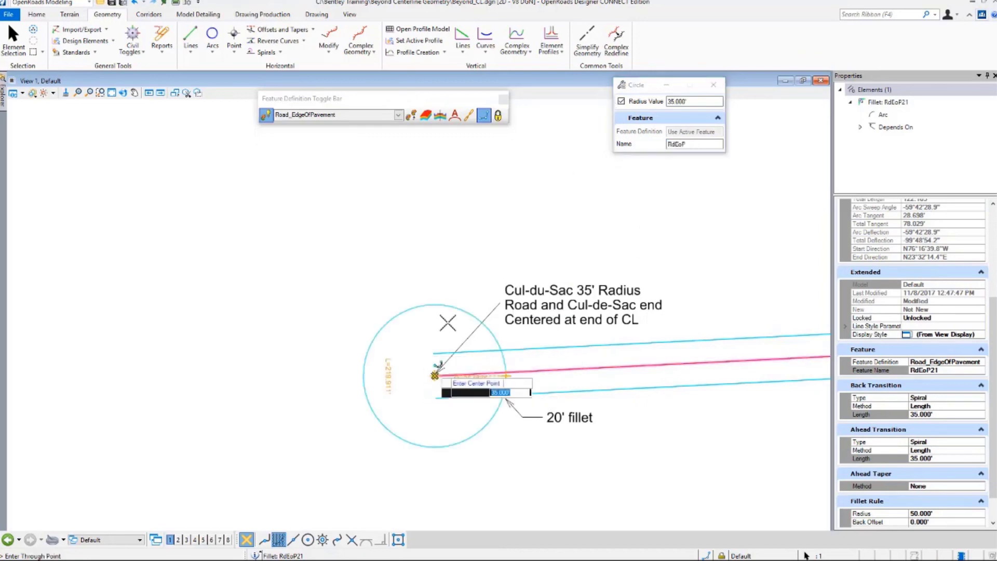
click(439, 229)
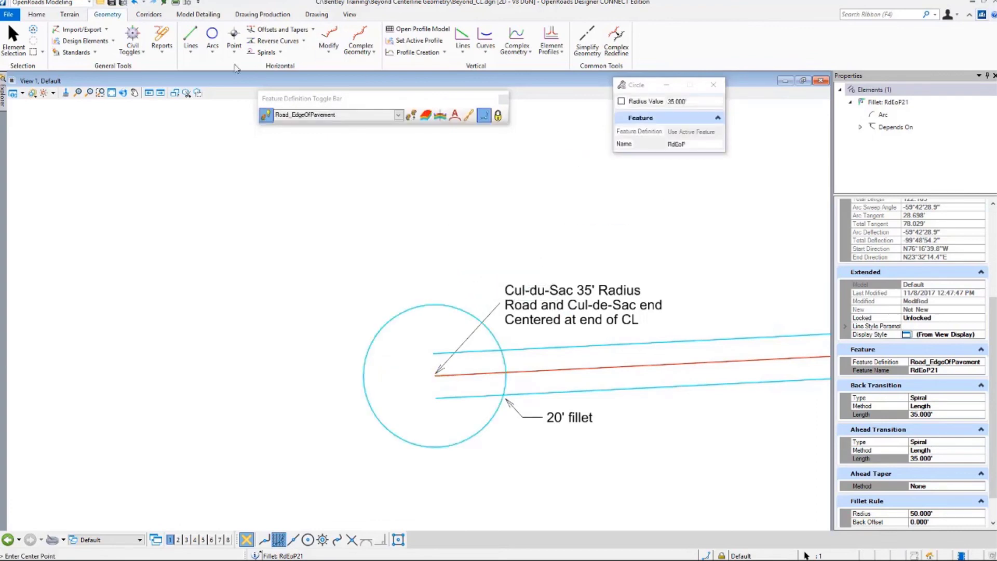
Step: Create a 20' radius Simple Arc between the upper pavement edge and the cul-de-sac circle, with Trim/Extend set to Both
click(219, 53)
mouse_move(312, 131)
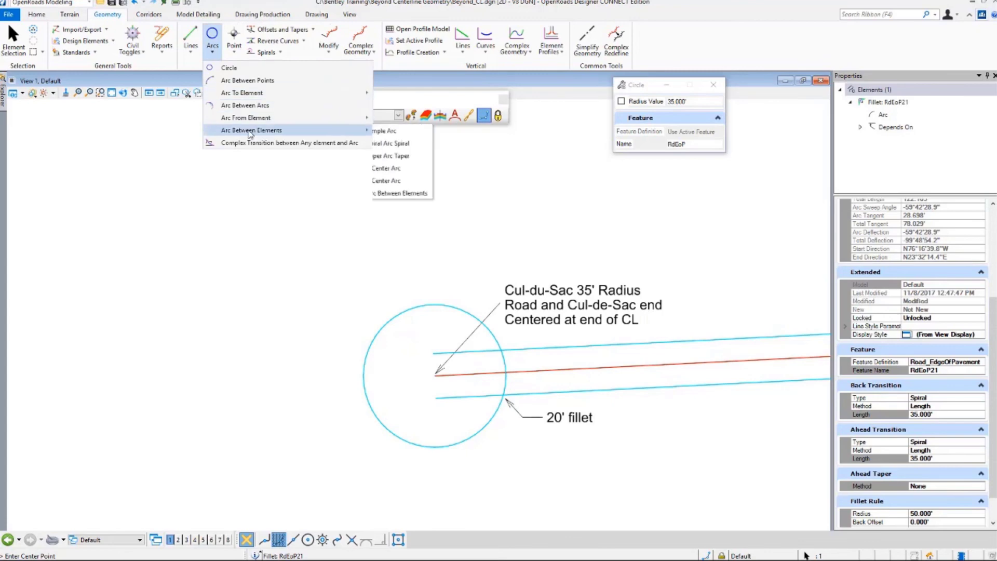
click(415, 131)
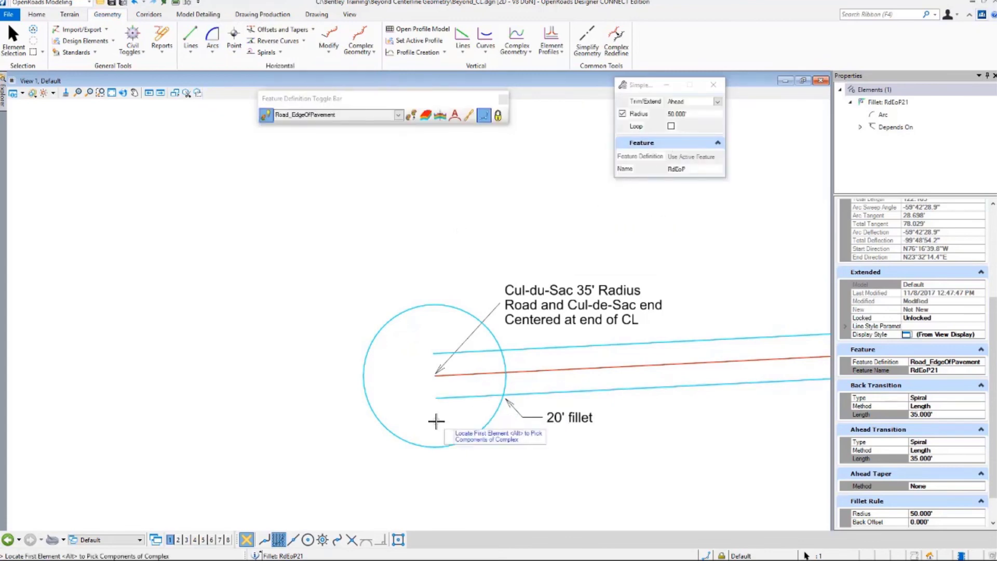
click(500, 347)
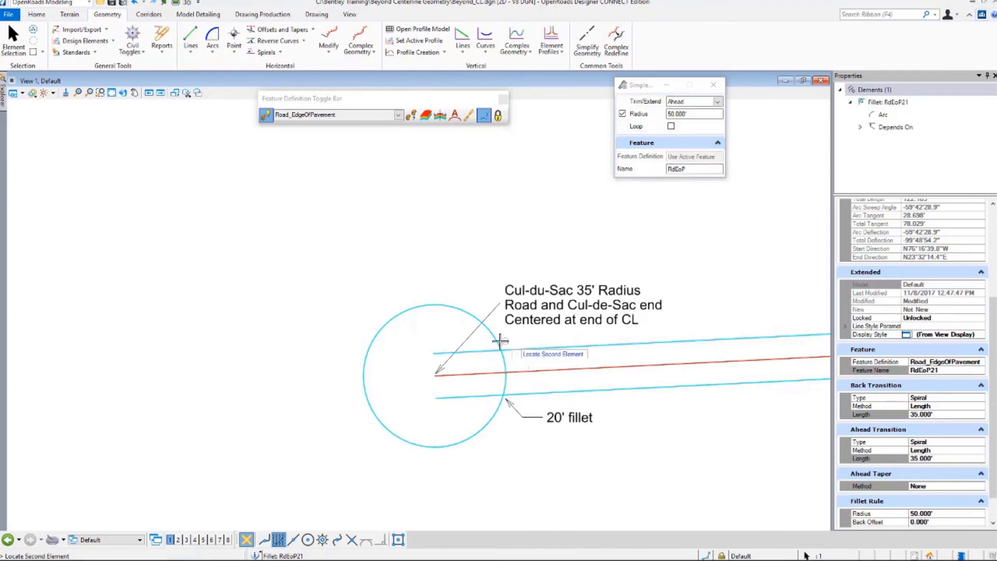
click(498, 348)
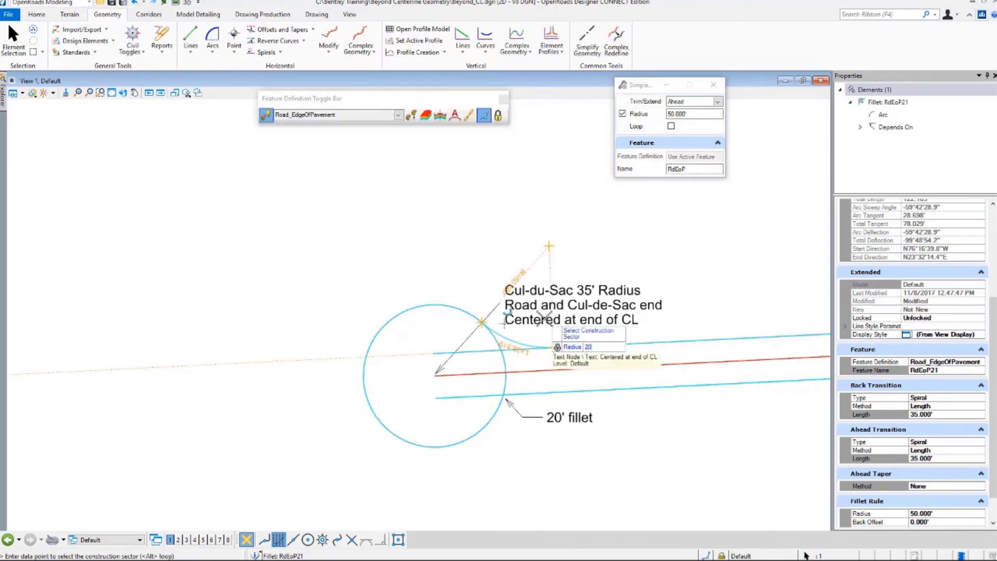
key(Return)
click(508, 312)
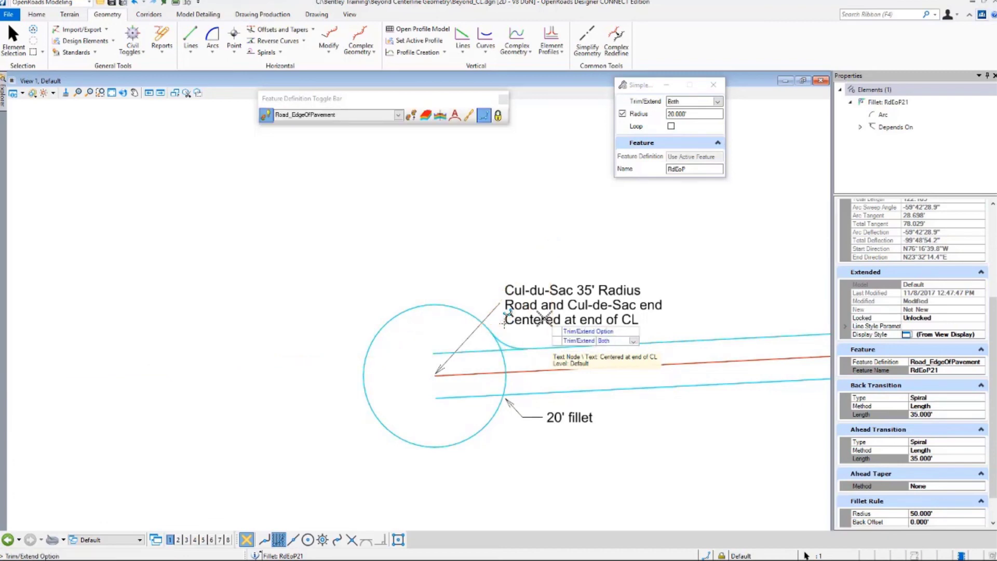
click(508, 315)
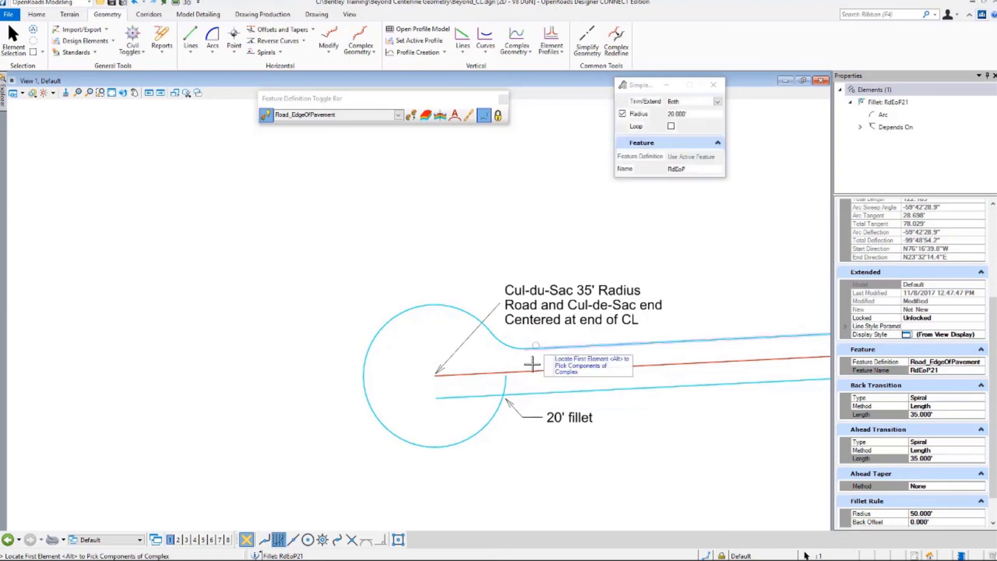
Step: Create the matching 20' Simple Arc between the lower pavement edge and the cul-de-sac circle, trimming both elements
click(526, 393)
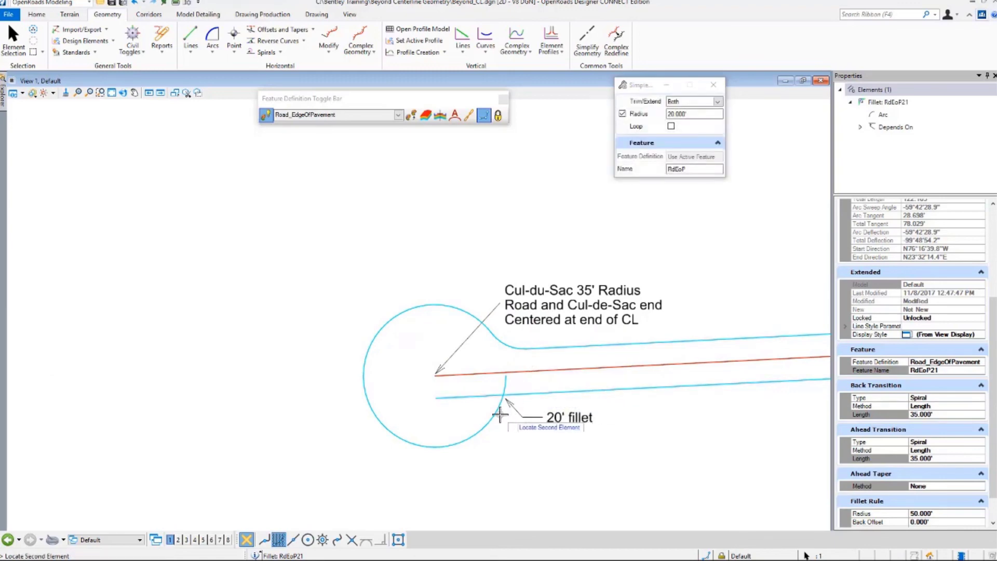
click(495, 409)
click(507, 425)
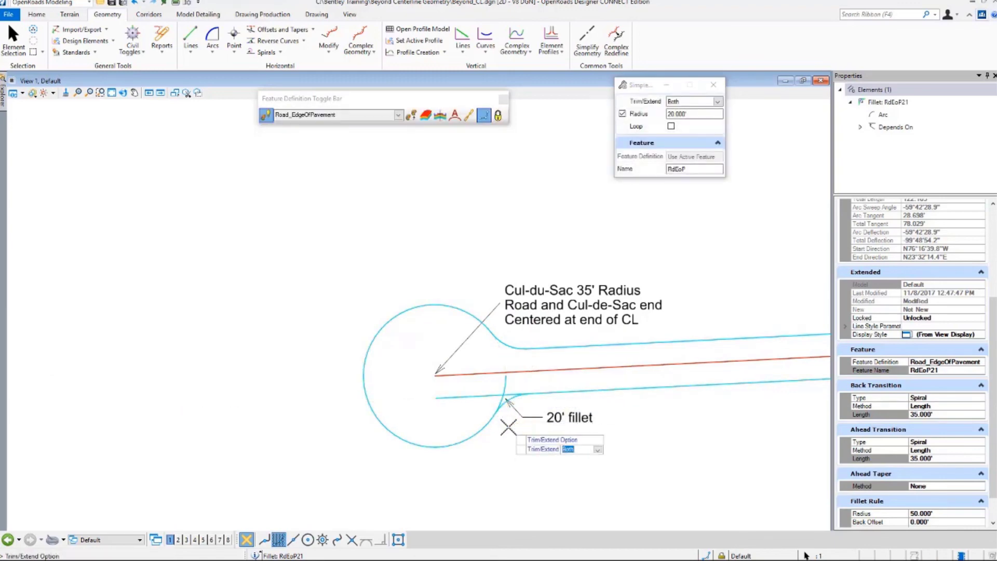
click(510, 429)
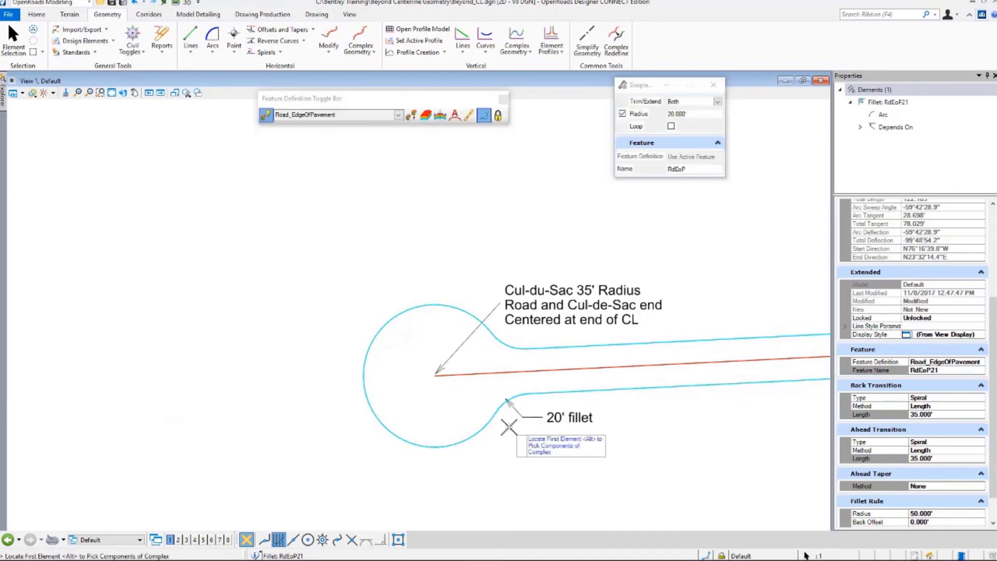